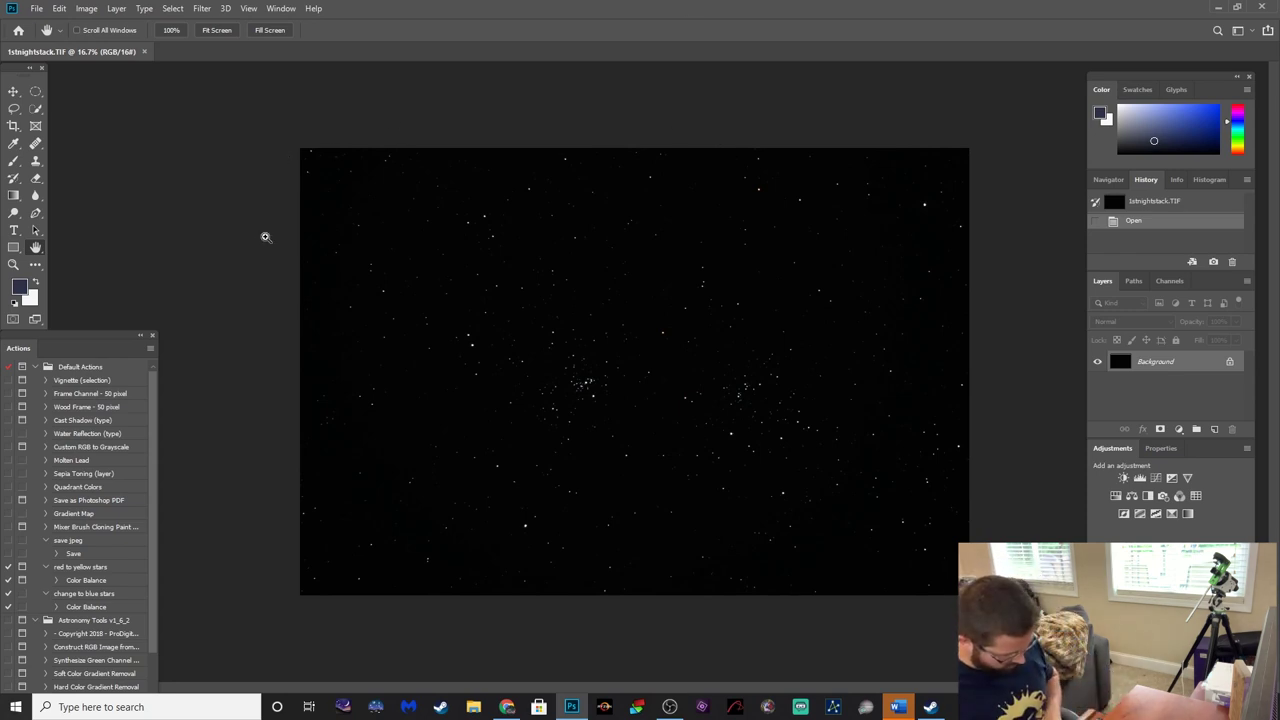
# Duplicate the star field to Layer 1 and apply the Arcsinh100 Curves preset to it.
pyautogui.hotkey('ctrl', 'j')
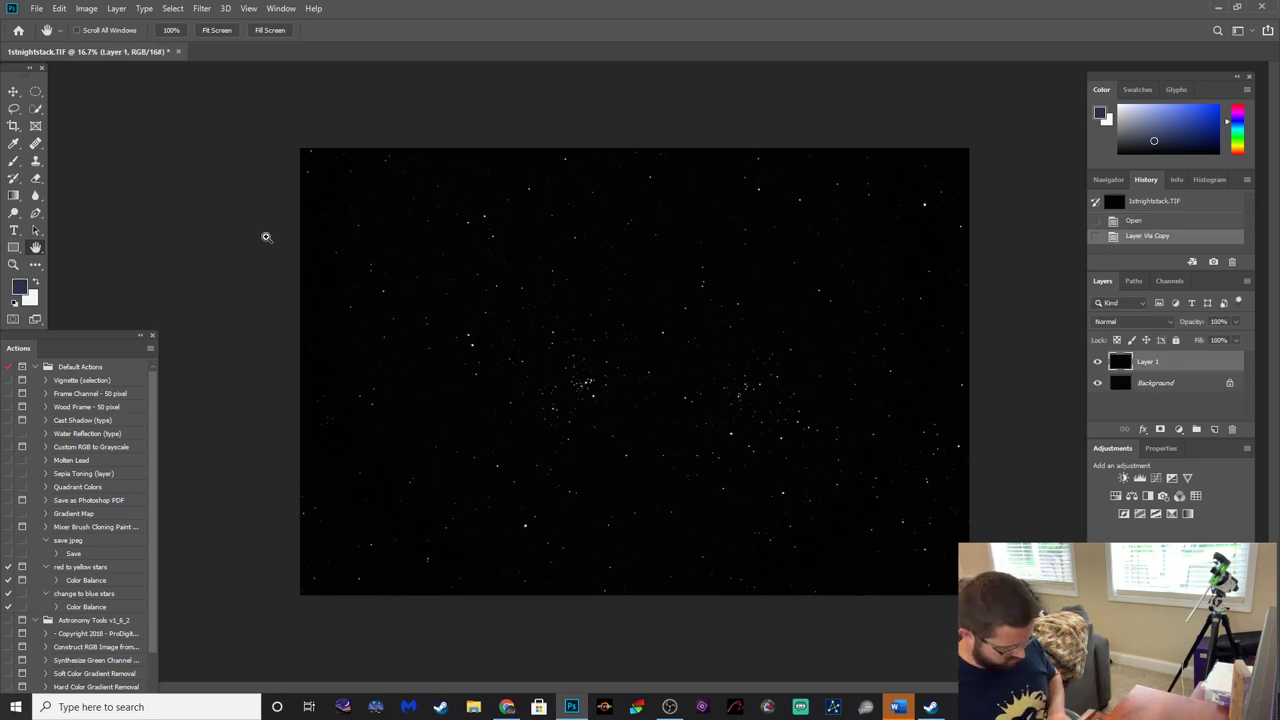
pyautogui.hotkey('ctrl', 'm')
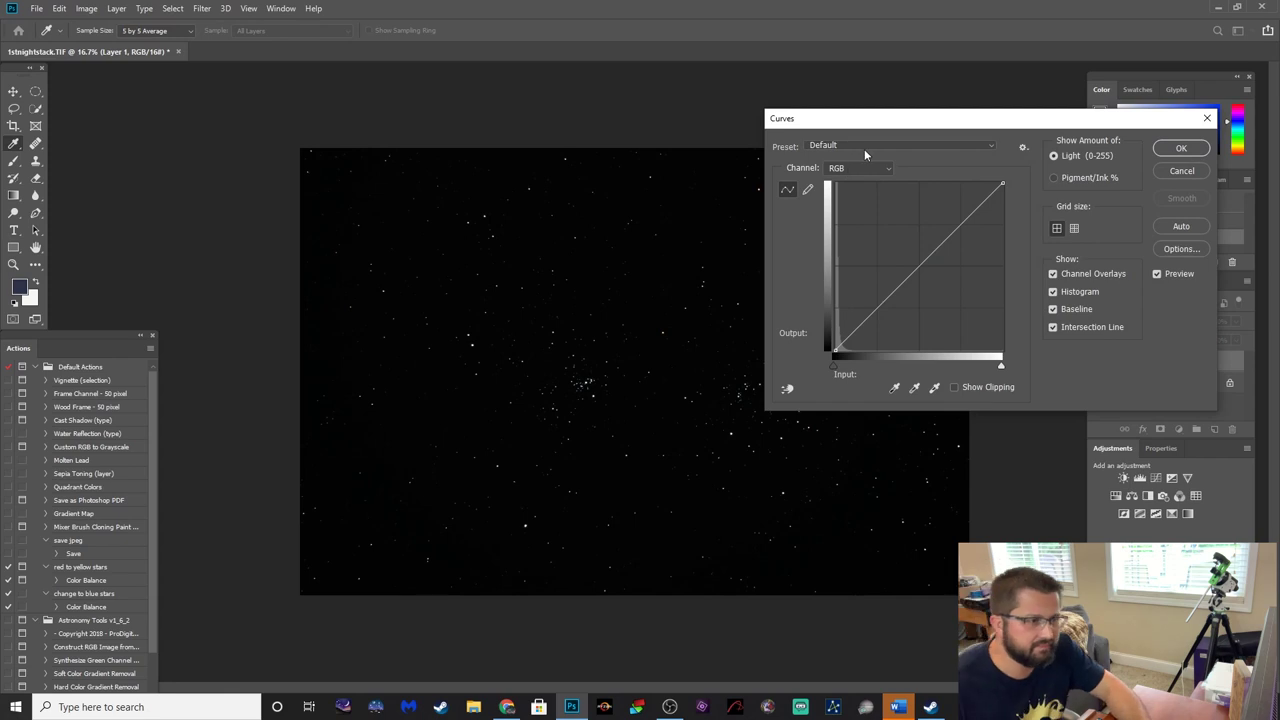
pyautogui.click(865, 150)
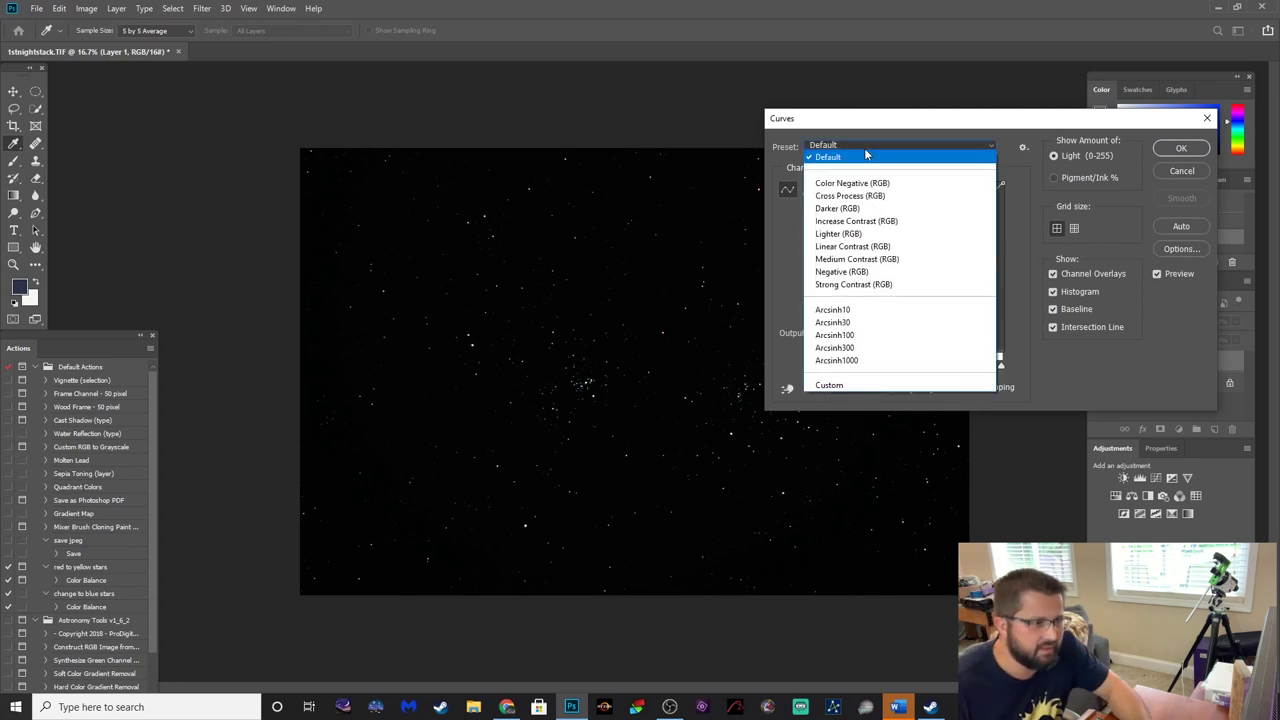
pyautogui.click(850, 336)
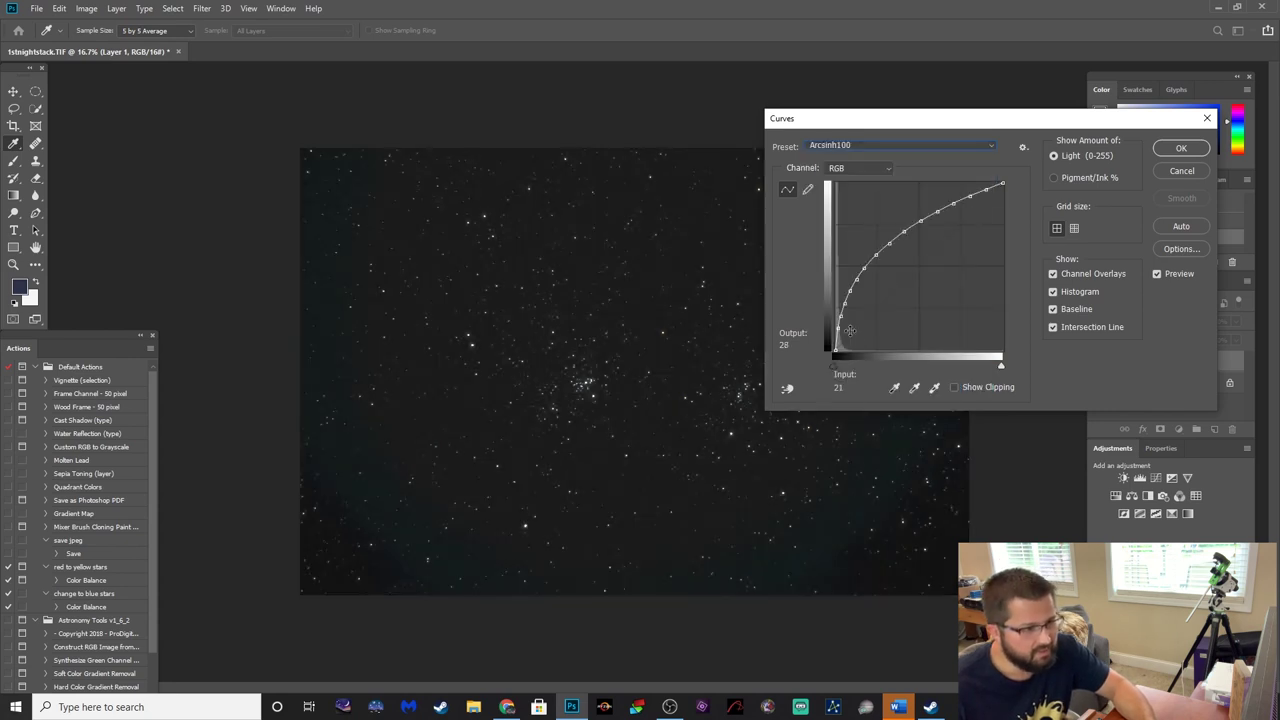
pyautogui.click(1181, 149)
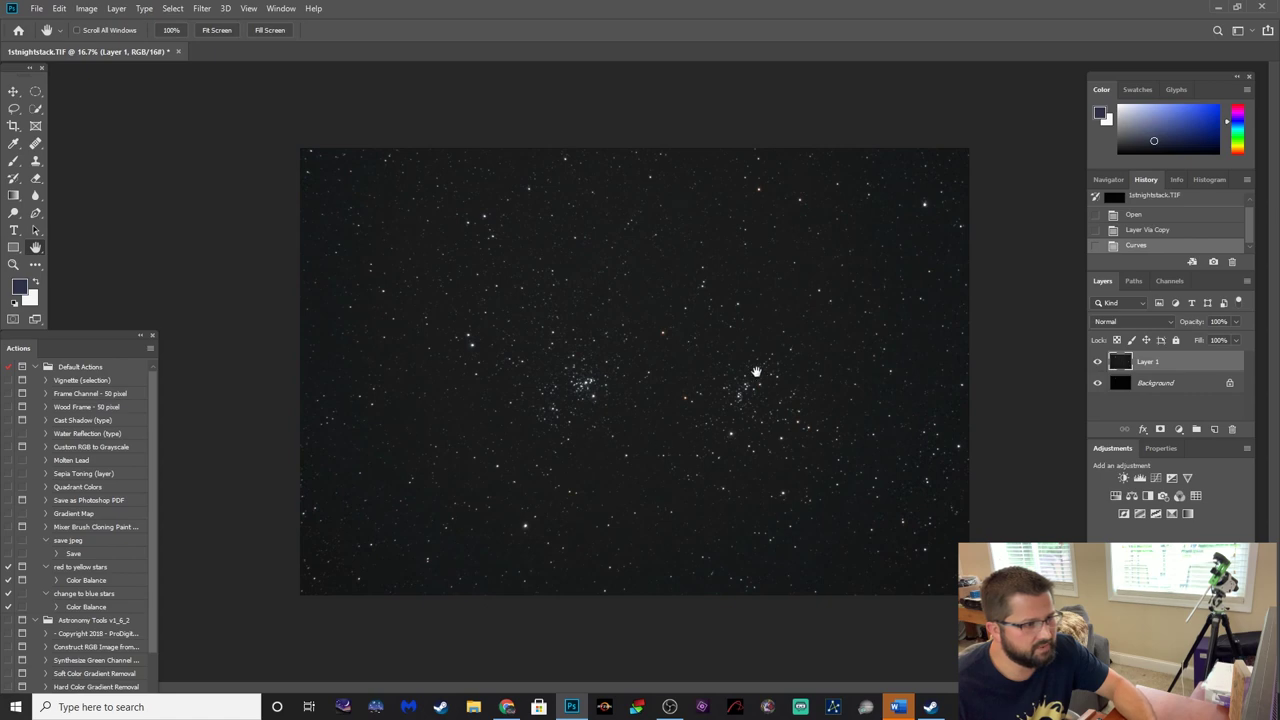
pyautogui.keyDown('ctrl'); pyautogui.click(628, 388); pyautogui.keyUp('ctrl')
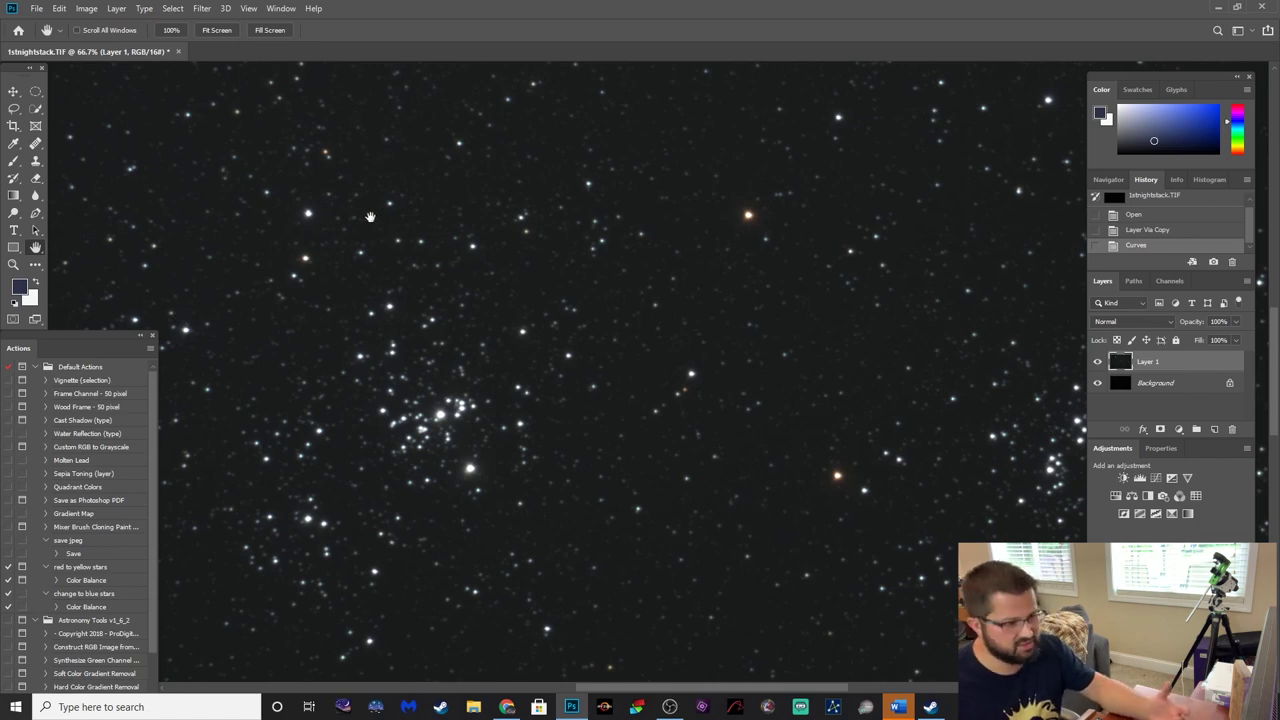
pyautogui.hotkey('ctrl', '-')
pyautogui.hotkey('ctrl', '-')
pyautogui.hotkey('ctrl', '-')
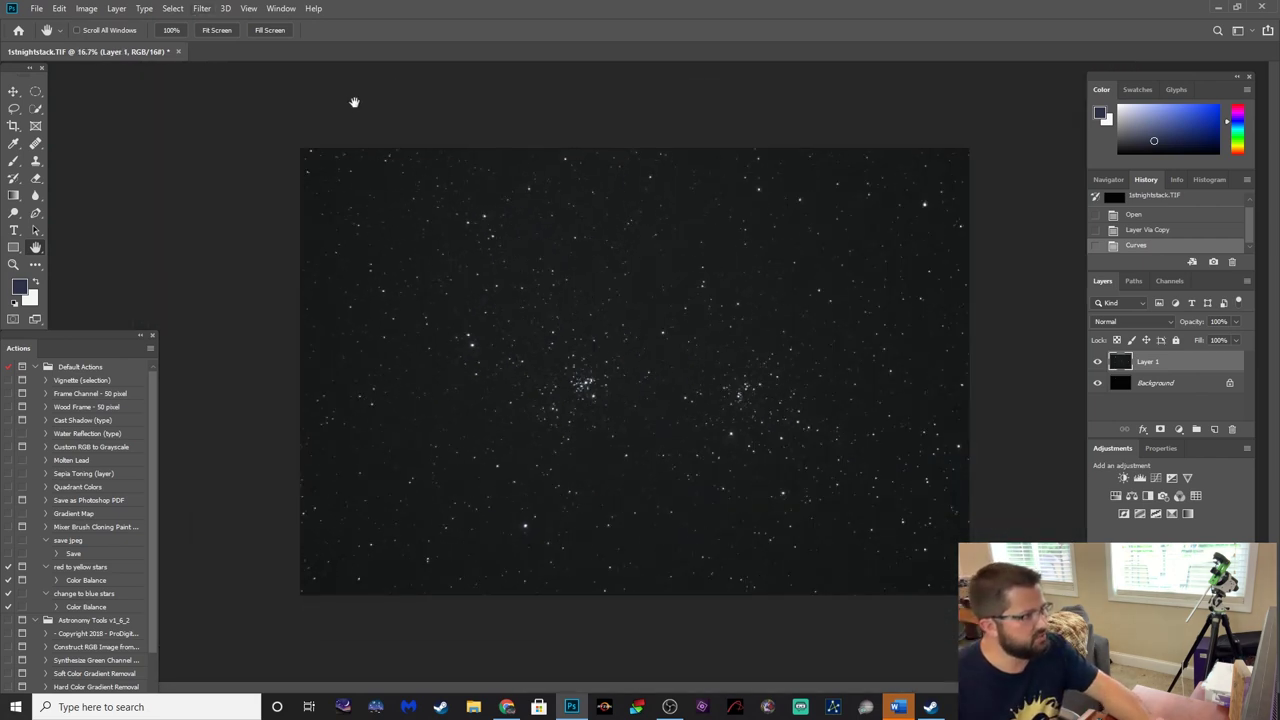
pyautogui.click(174, 12)
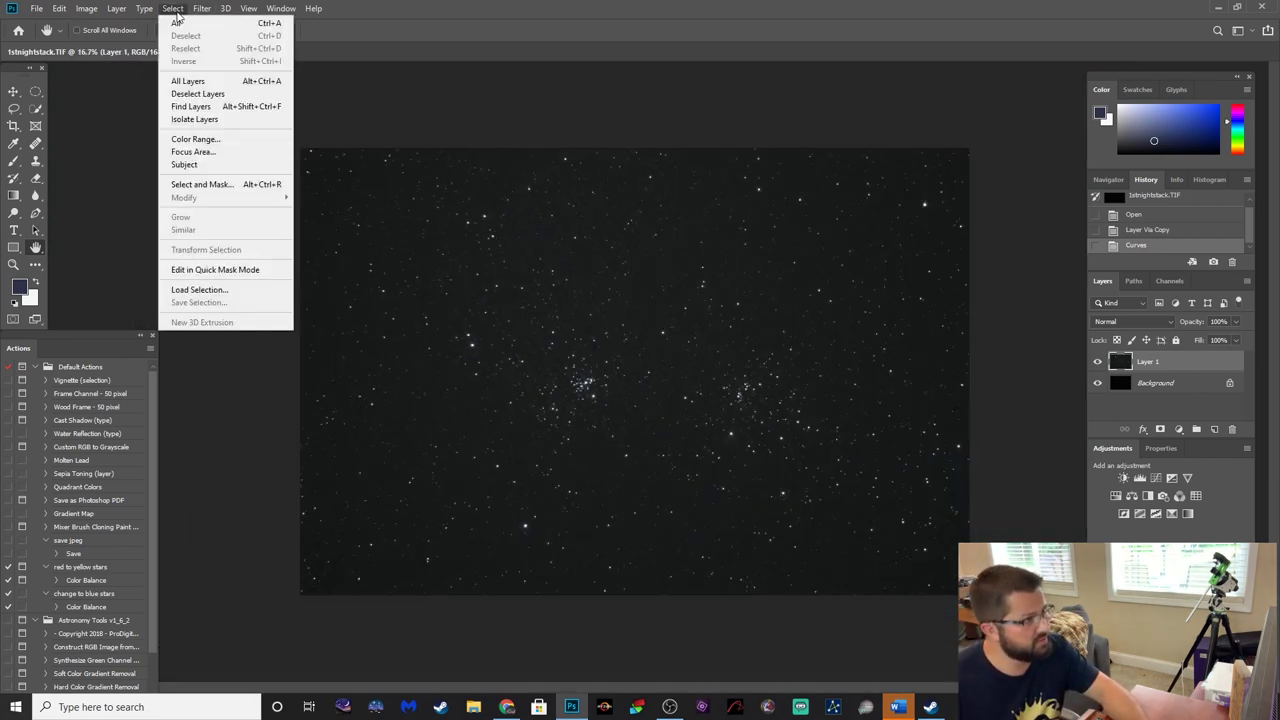
# Select the bright stars with a Highlights Color Range at range 164 and add it as a layer mask.
pyautogui.click(195, 139)
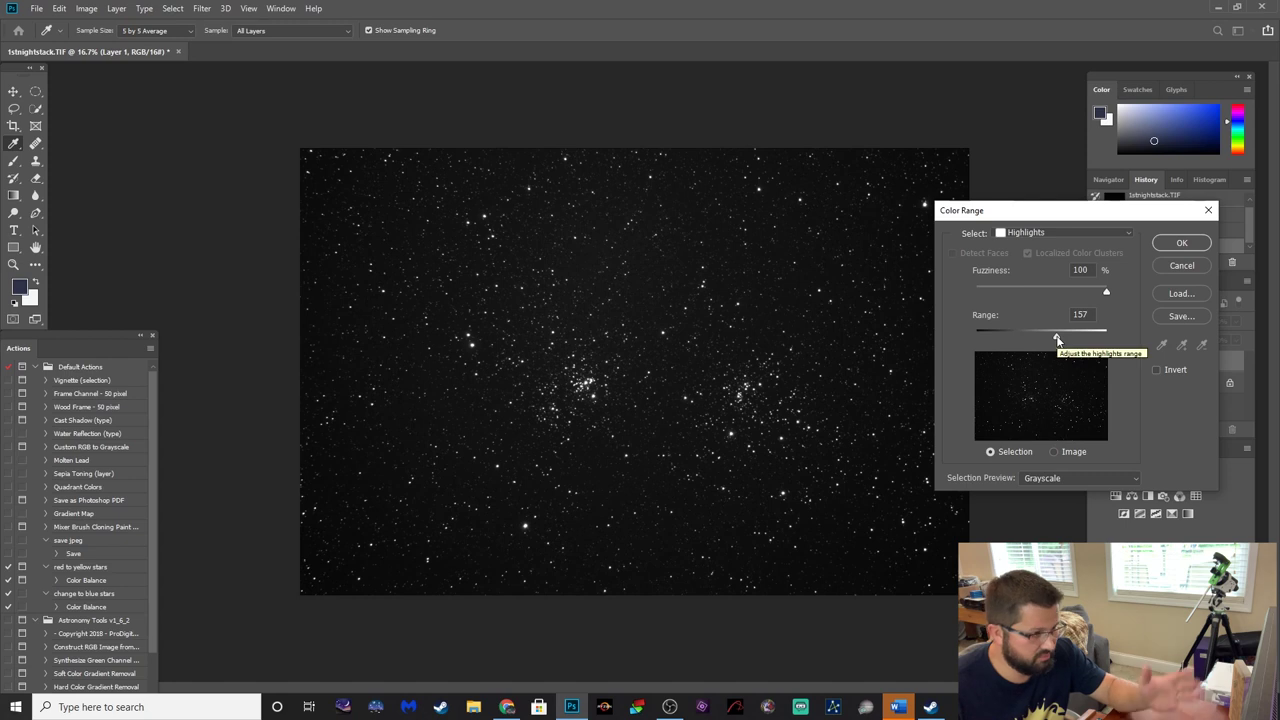
pyautogui.moveTo(1057, 338)
pyautogui.mouseDown()
pyautogui.moveTo(1041, 338)
pyautogui.moveTo(1062, 344)
pyautogui.mouseUp()
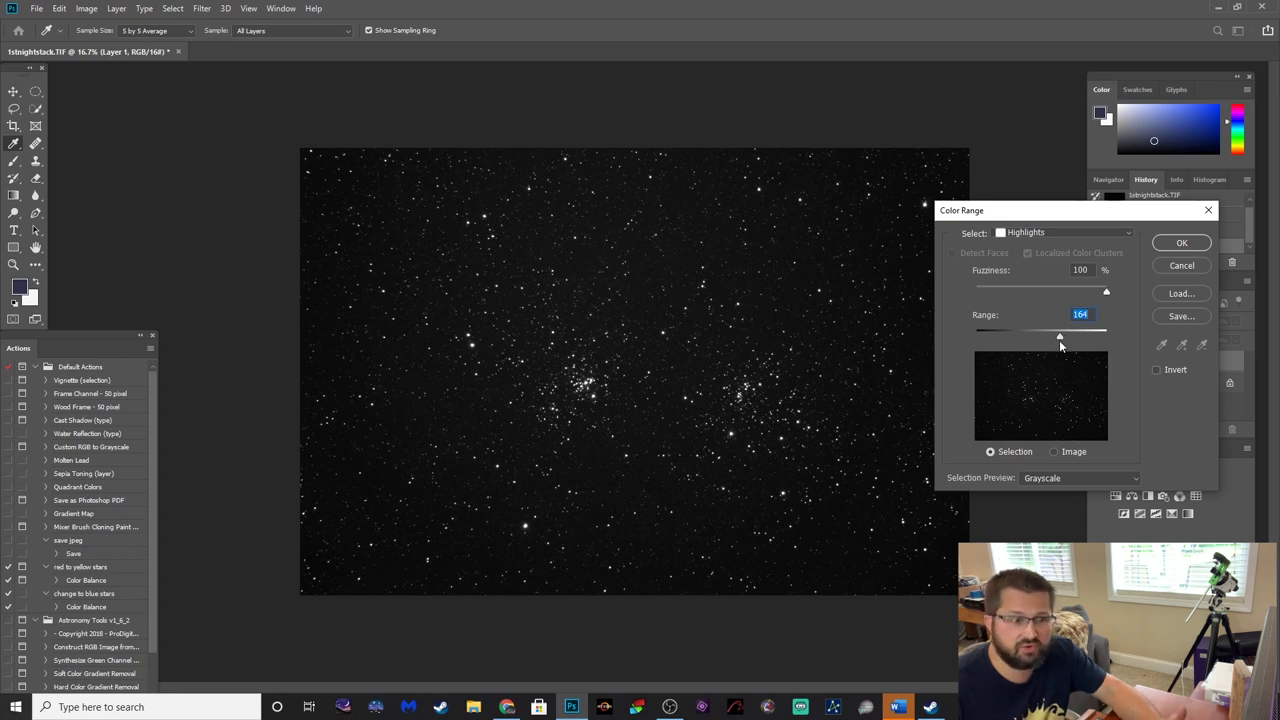
pyautogui.click(1179, 246)
pyautogui.press('h')
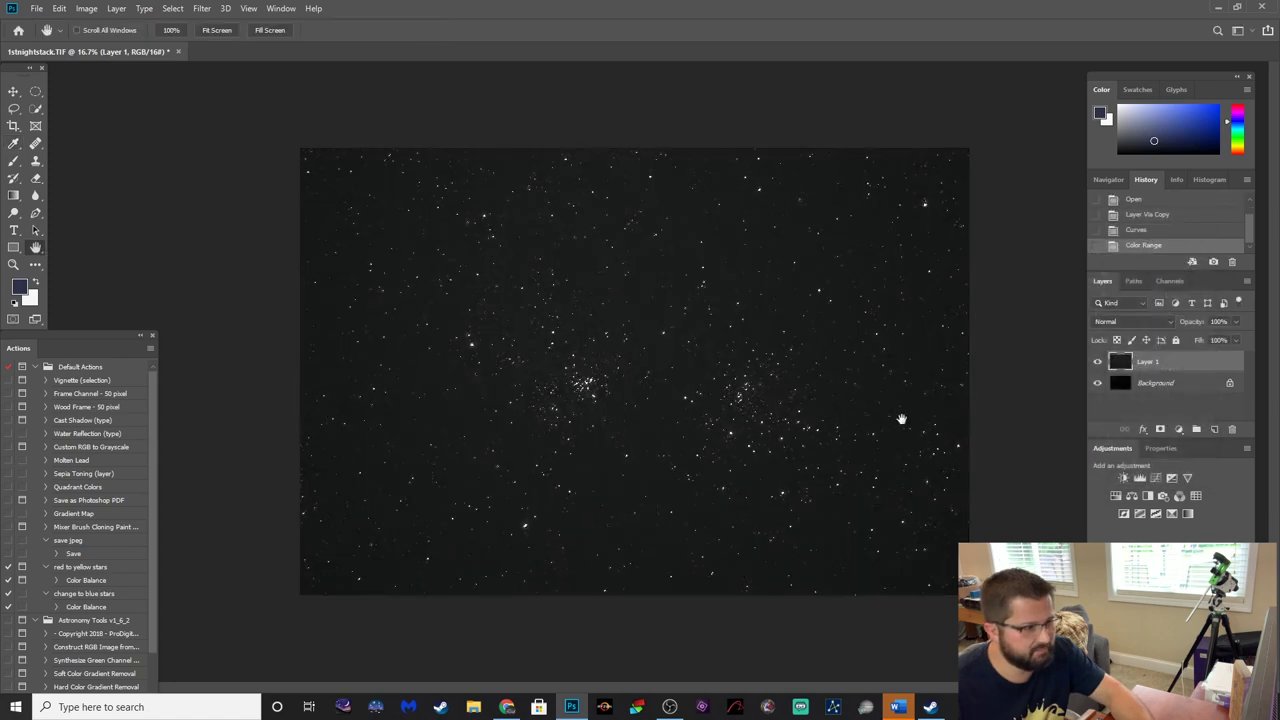
pyautogui.click(1160, 430)
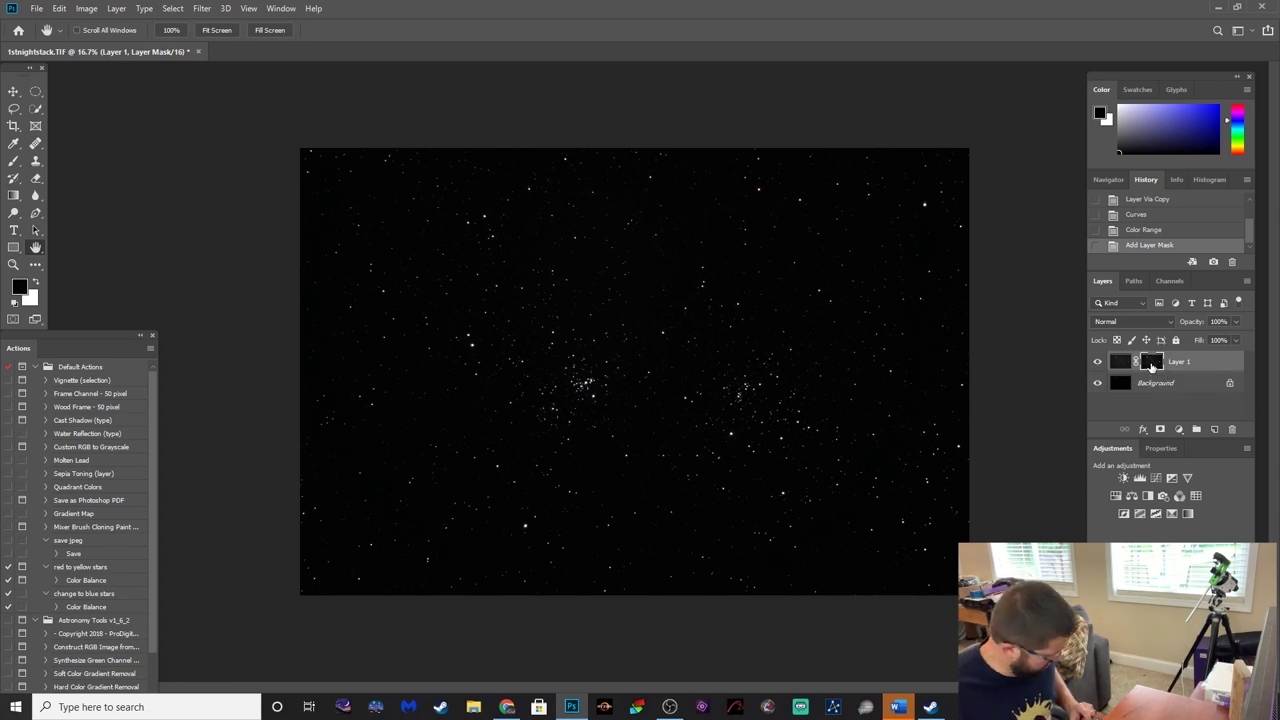
# Blur Layer 1's star mask with a 1.0-pixel Gaussian Blur, then return to the layer image.
pyautogui.keyDown('alt'); pyautogui.click(1151, 366); pyautogui.keyUp('alt')
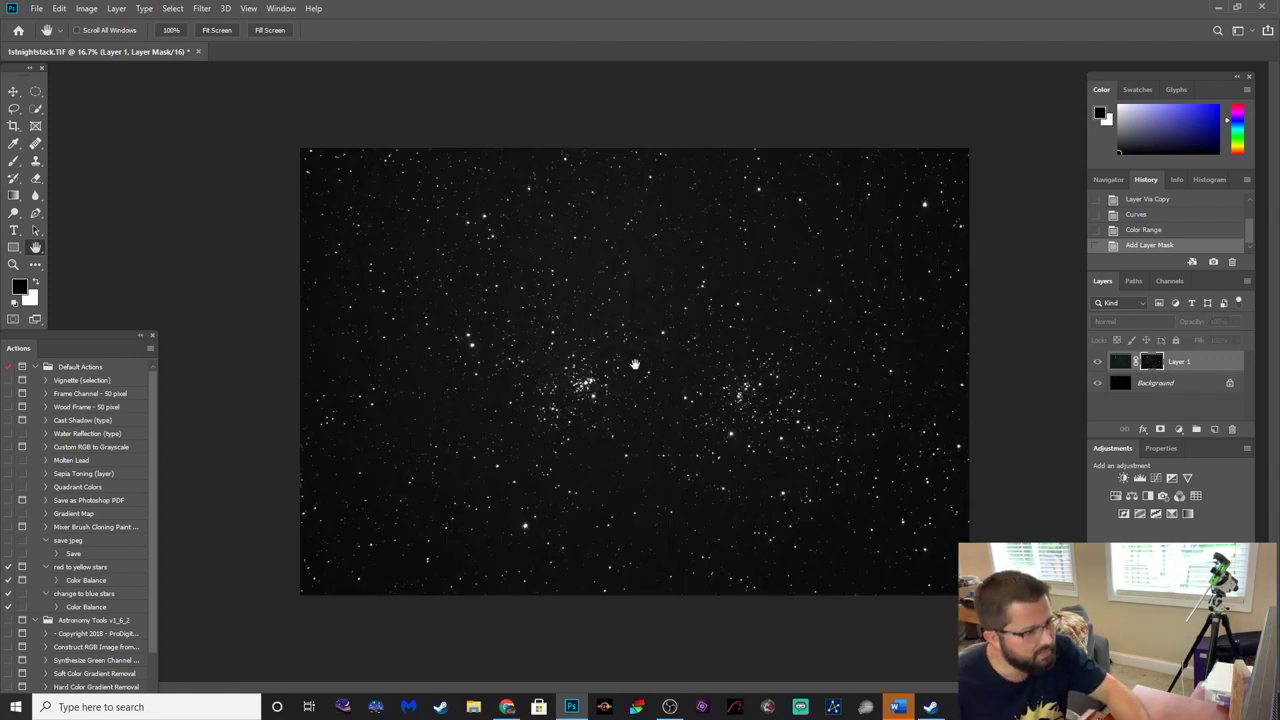
pyautogui.scroll(4, 634, 365)
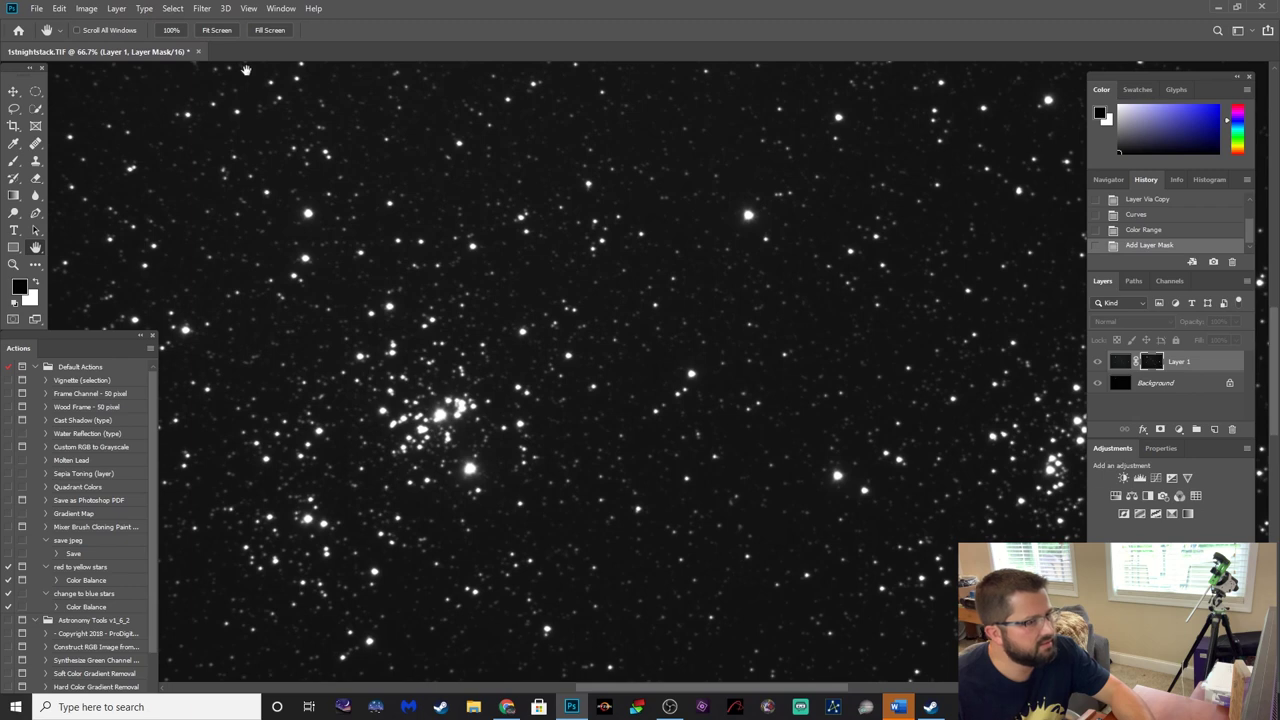
pyautogui.click(202, 9)
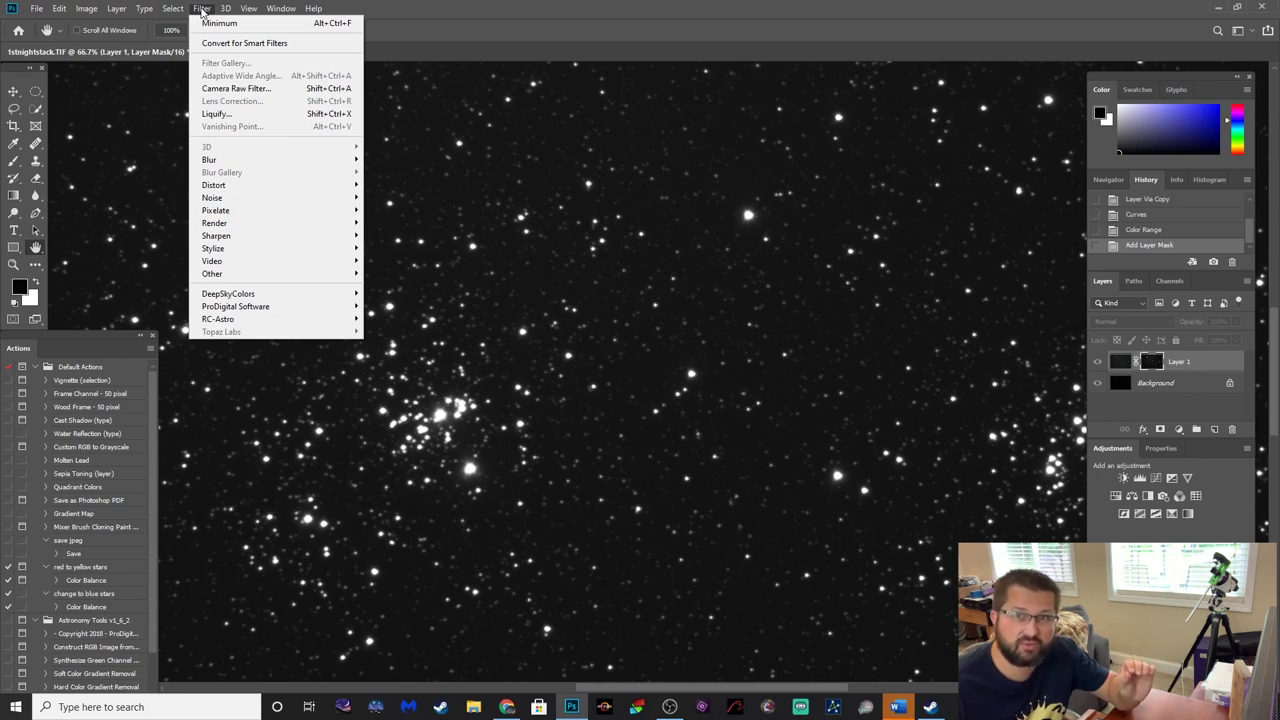
pyautogui.moveTo(284, 161)
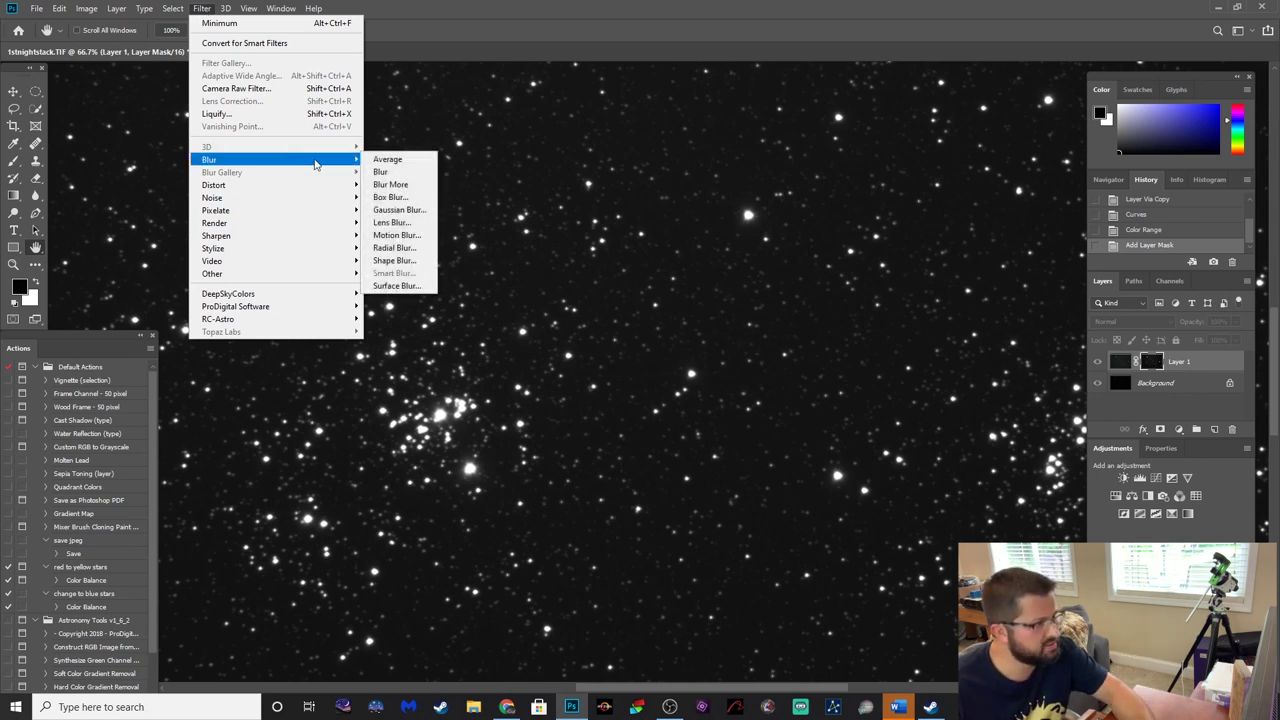
pyautogui.click(399, 209)
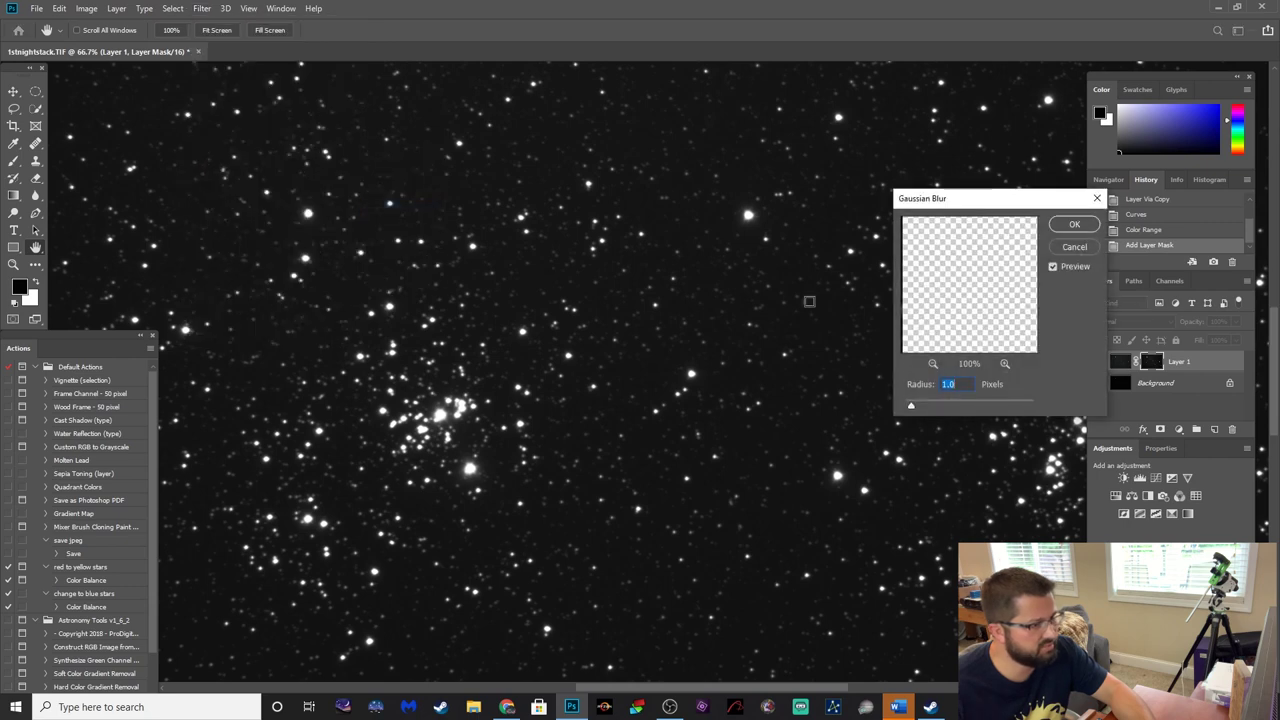
pyautogui.moveTo(956, 308); pyautogui.dragTo(968, 286)
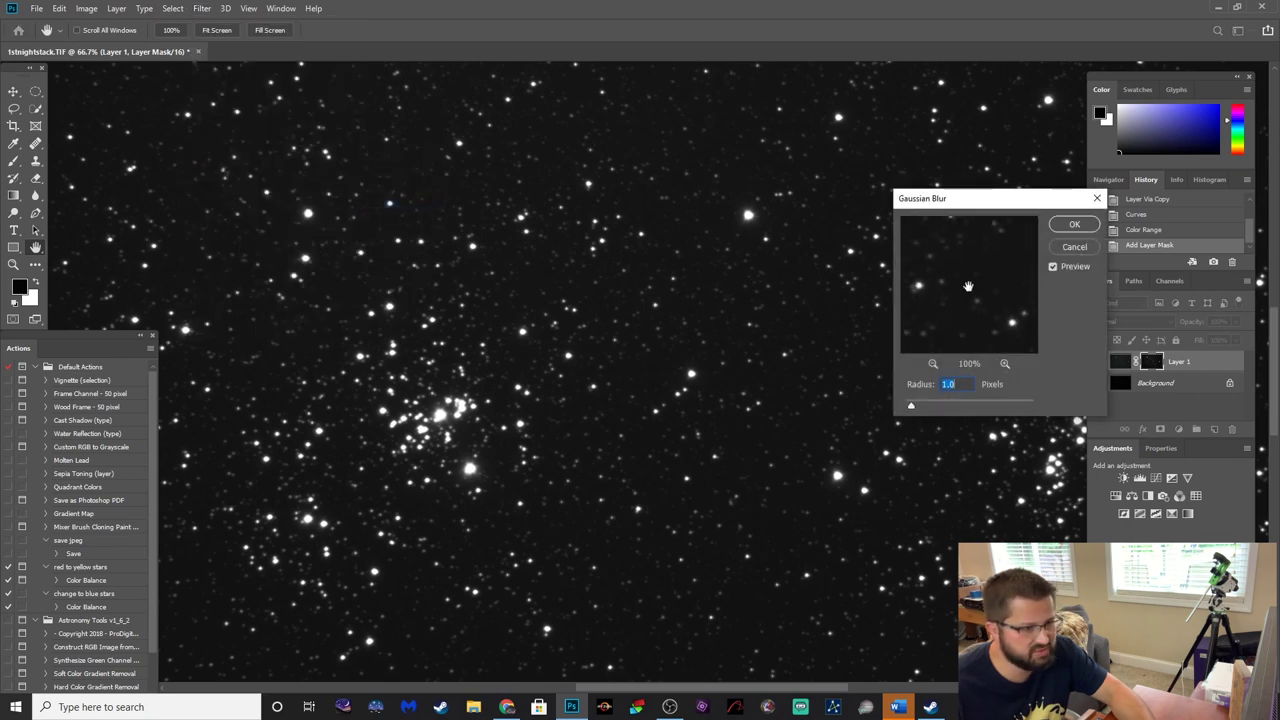
pyautogui.click(1076, 224)
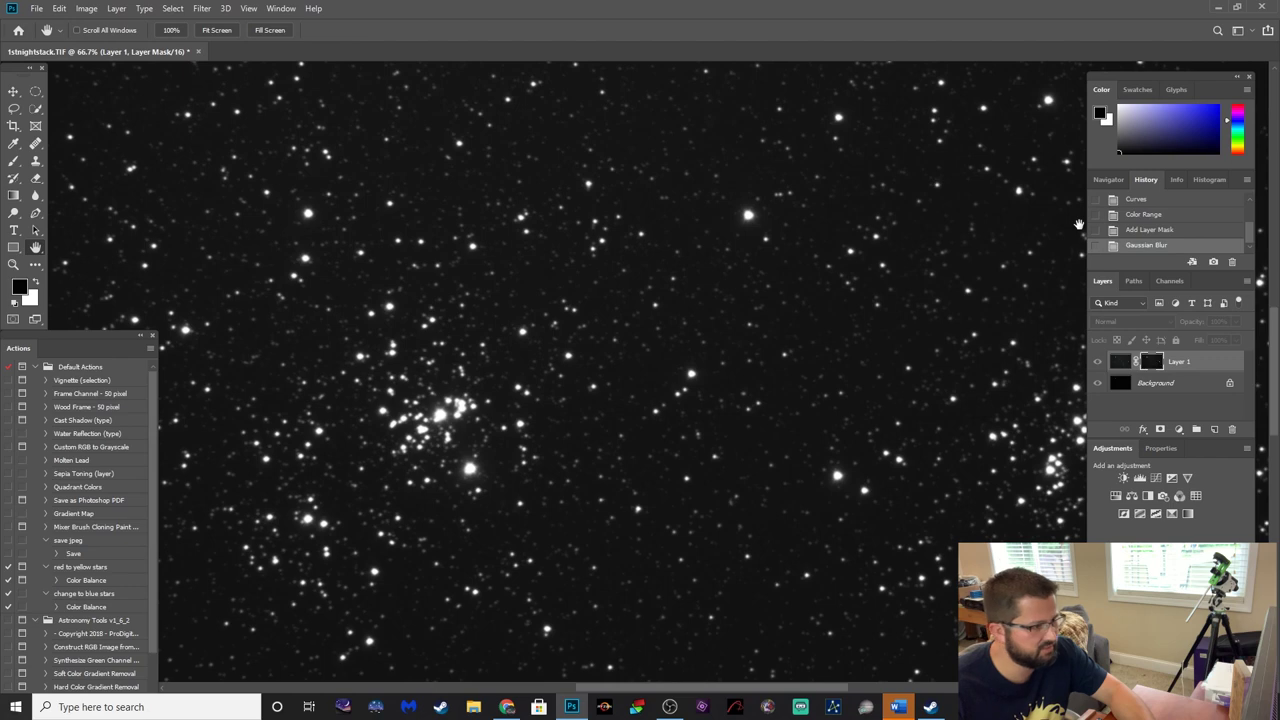
pyautogui.click(1121, 362)
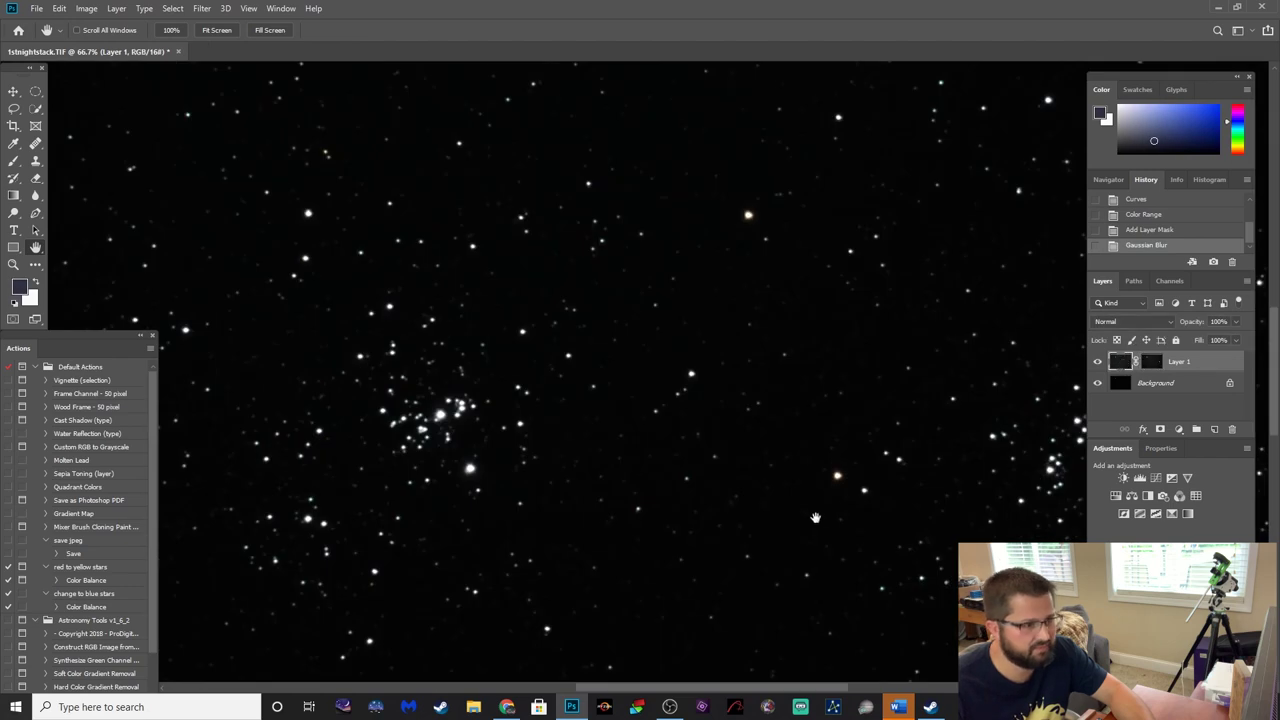
# Set Layer 1's Hue/Saturation saturation to +70 to bring out the star colours.
pyautogui.scroll(-4, 798, 509)
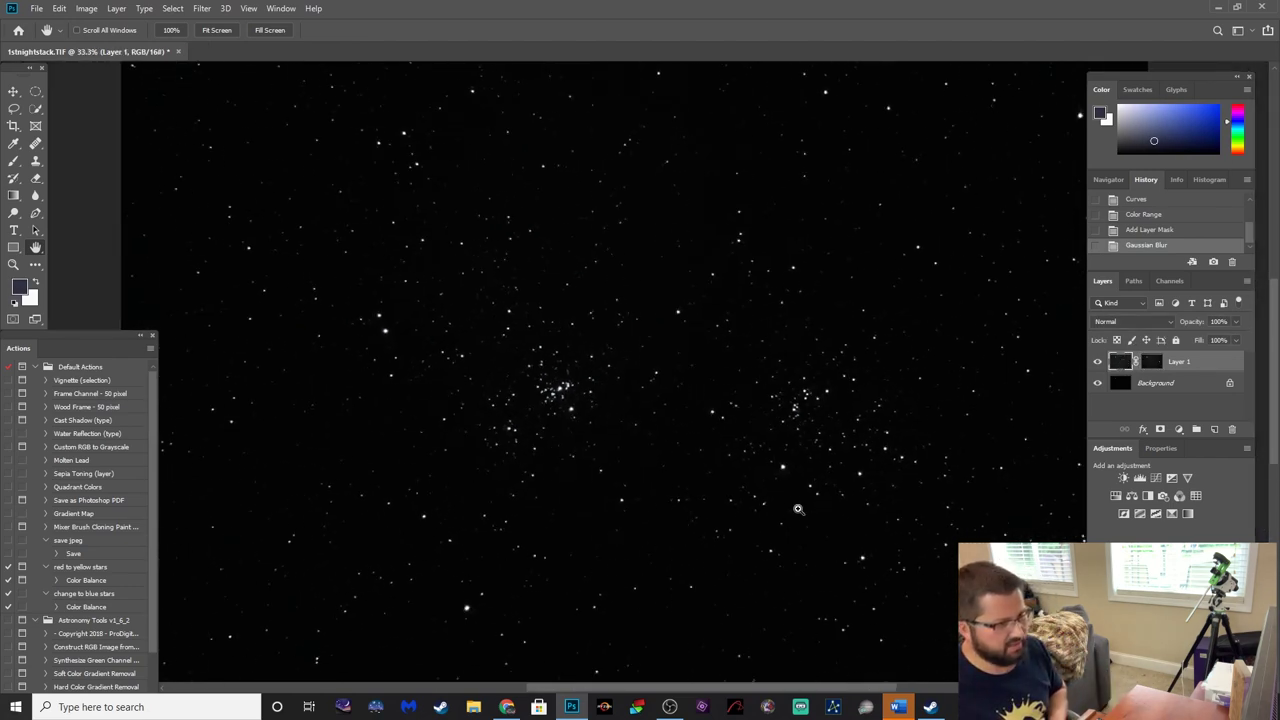
pyautogui.scroll(1, 798, 509)
pyautogui.scroll(-1, 798, 509)
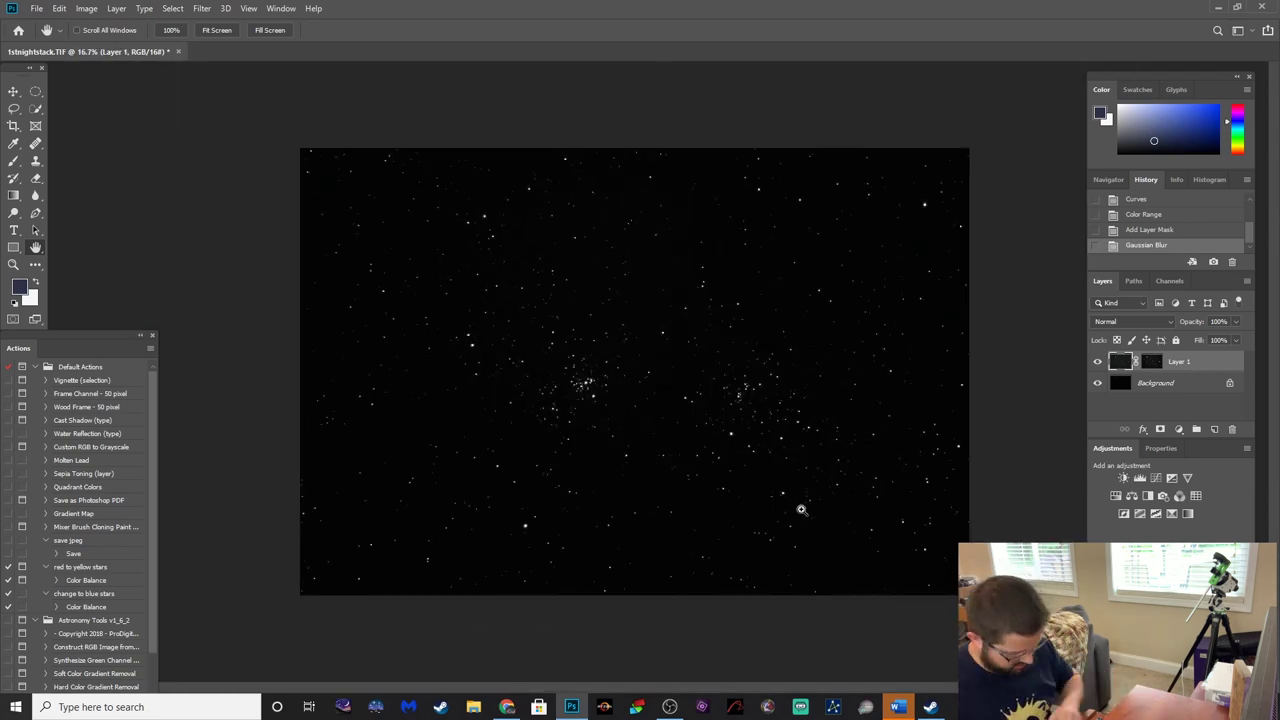
pyautogui.hotkey('ctrl', 'u')
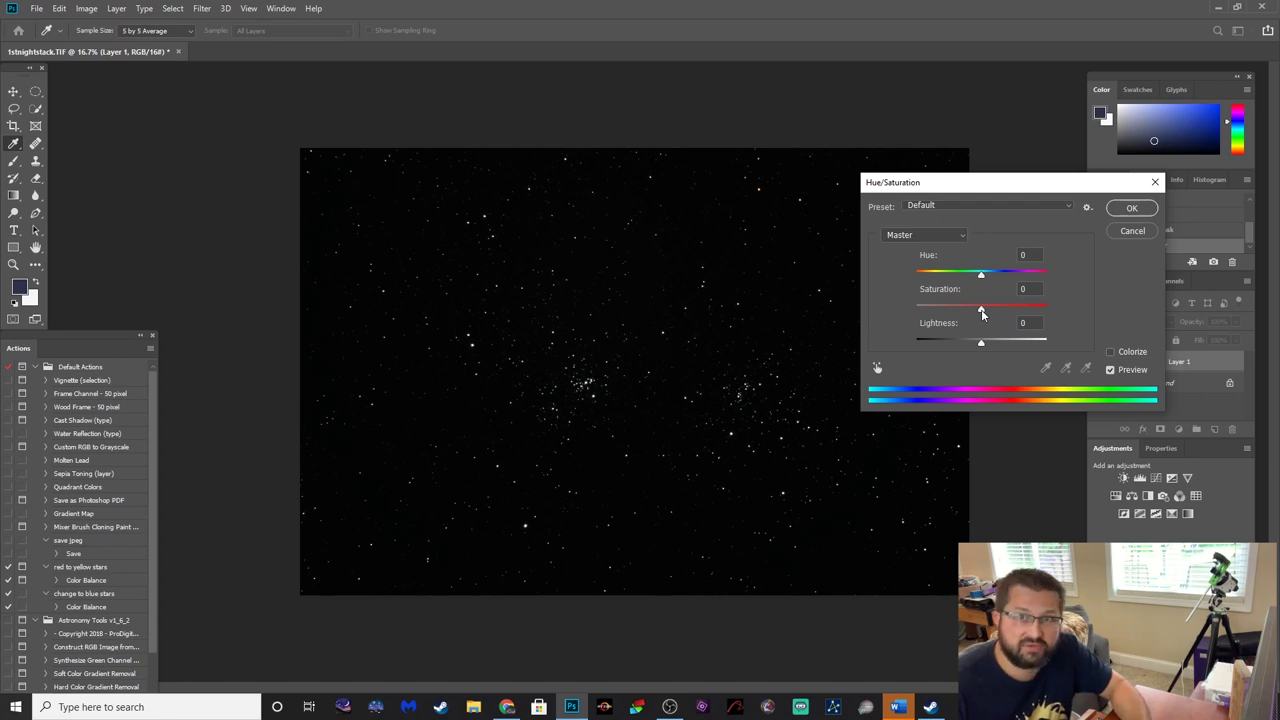
pyautogui.moveTo(981, 312); pyautogui.dragTo(1011, 313)
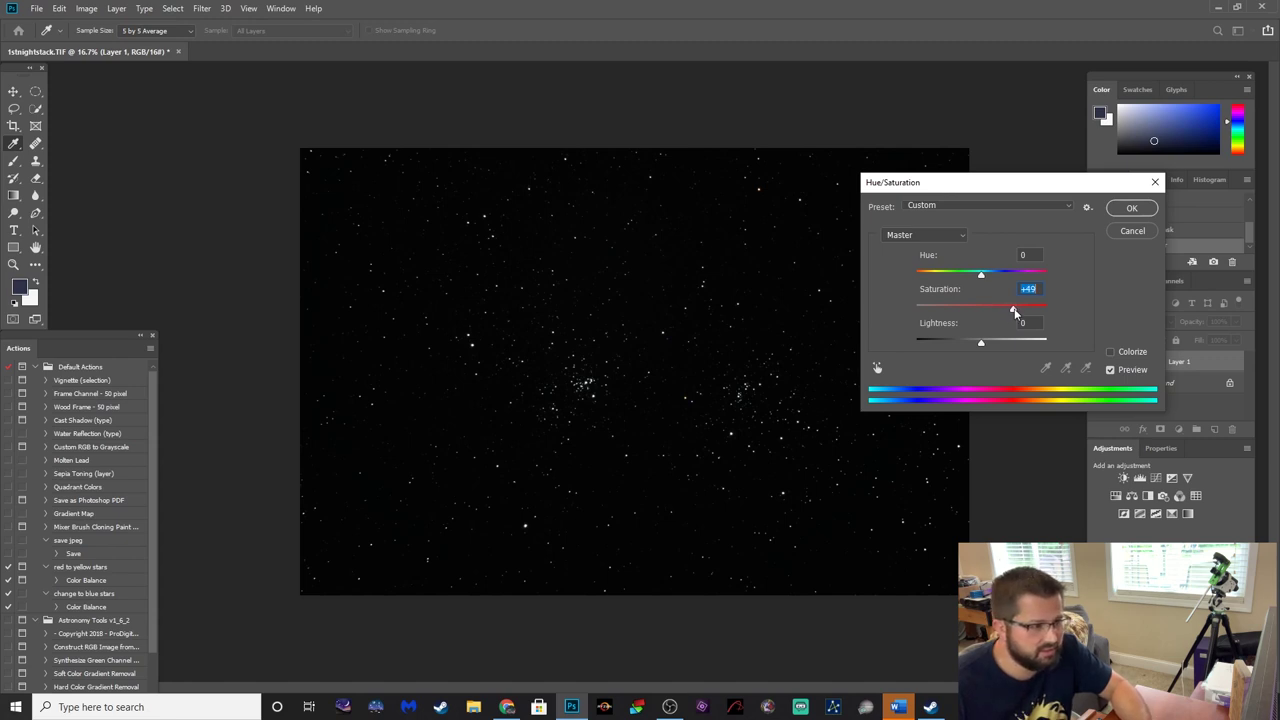
pyautogui.moveTo(1014, 312); pyautogui.dragTo(1065, 314)
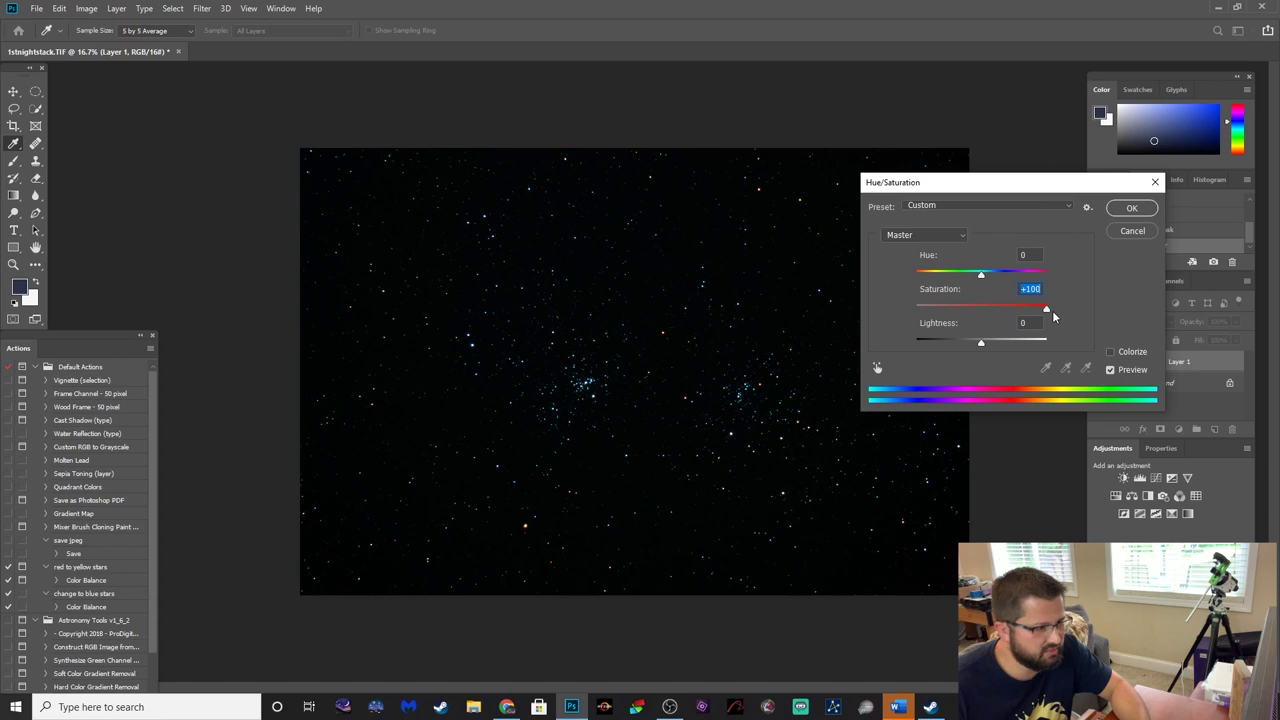
pyautogui.moveTo(1053, 317); pyautogui.dragTo(1040, 316)
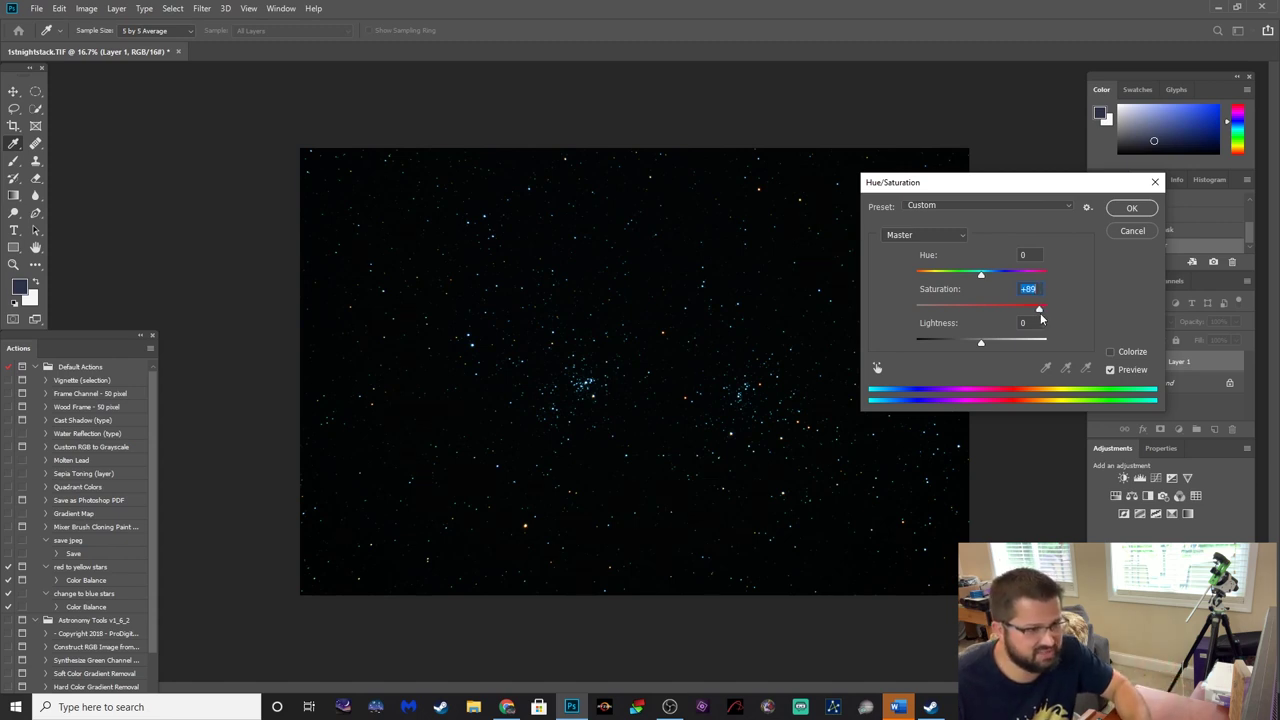
pyautogui.moveTo(1041, 317)
pyautogui.mouseDown()
pyautogui.moveTo(1000, 320)
pyautogui.moveTo(1040, 316)
pyautogui.moveTo(1027, 318)
pyautogui.mouseUp()
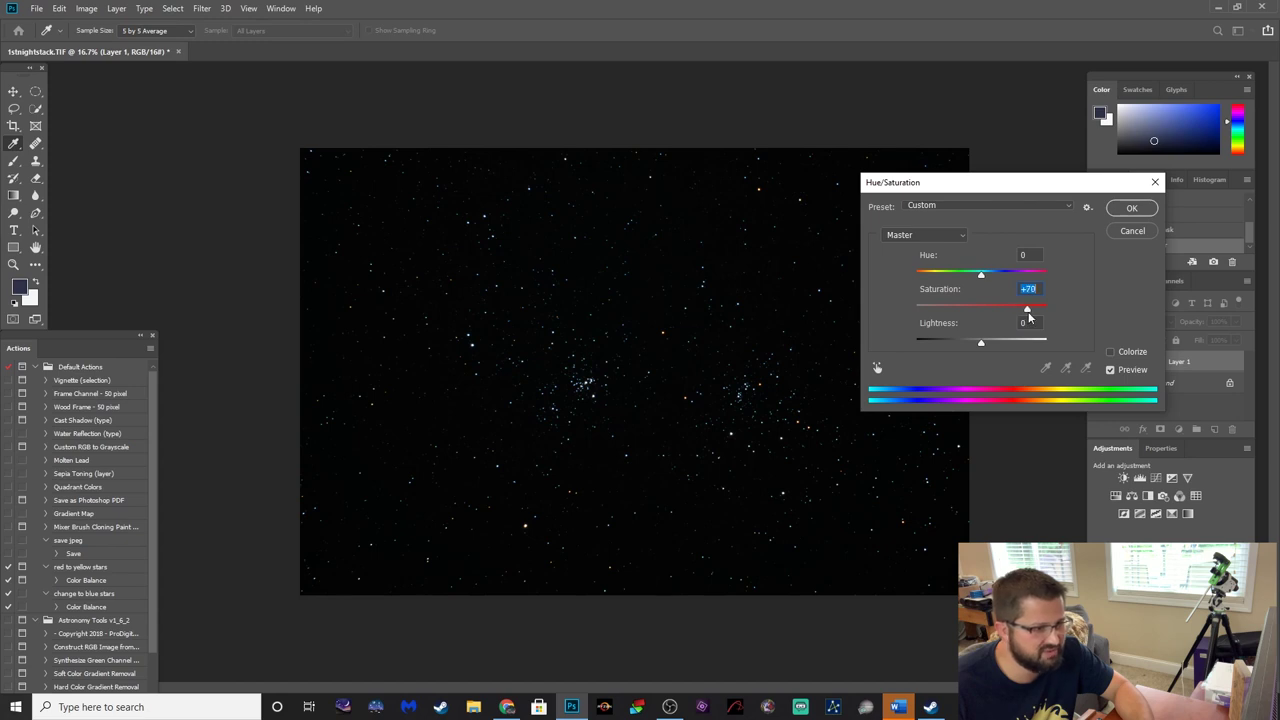
pyautogui.click(1131, 208)
# Set Layer 1 to Color blend mode and select the Background layer.
pyautogui.click(1120, 322)
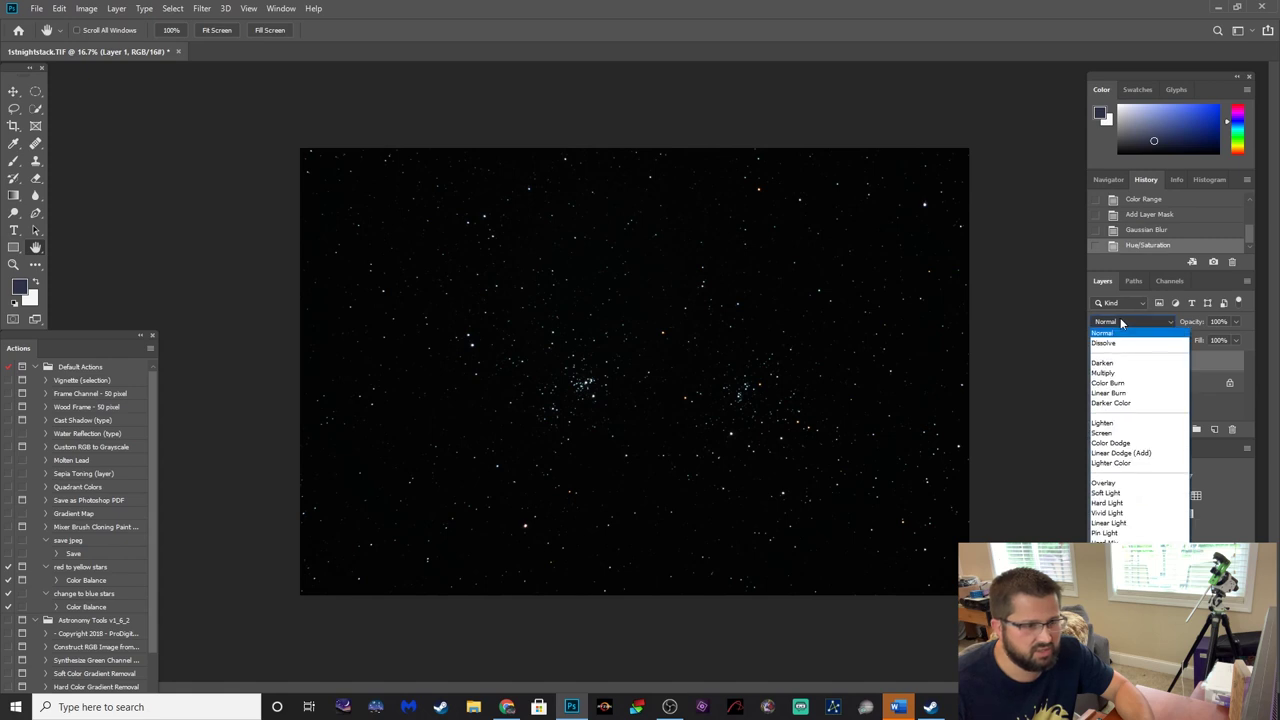
pyautogui.click(1110, 633)
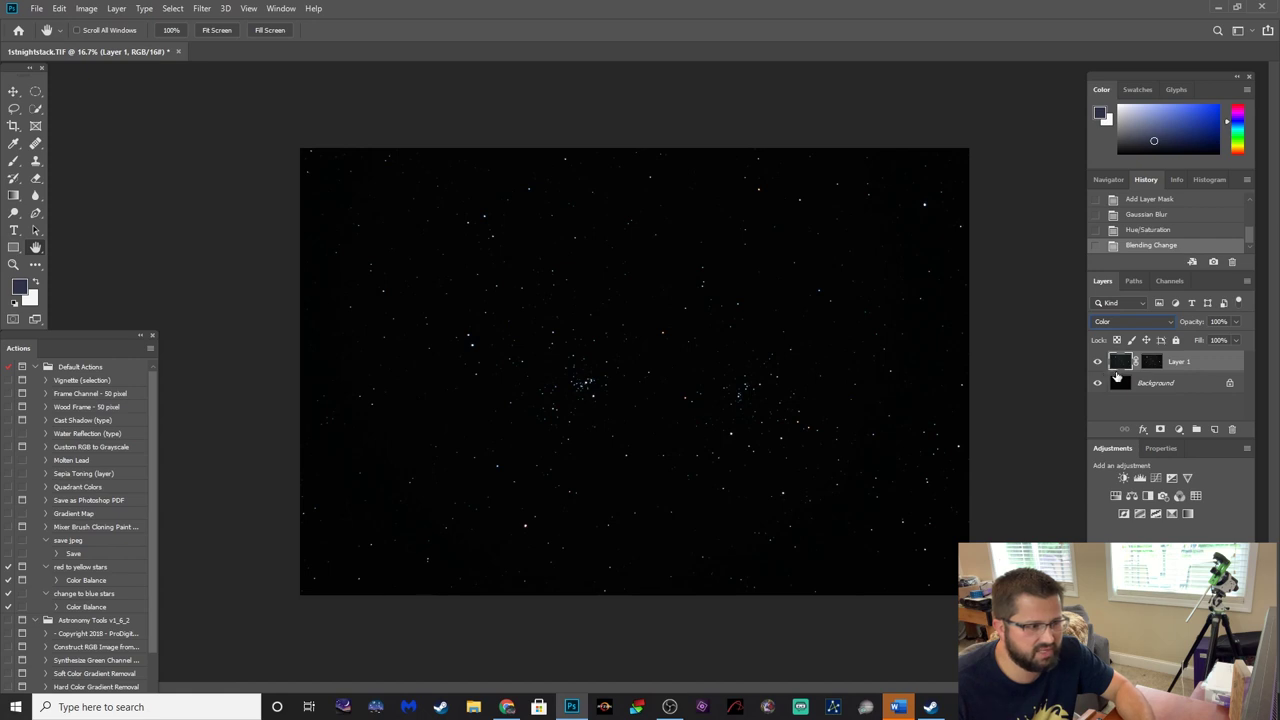
pyautogui.click(1121, 384)
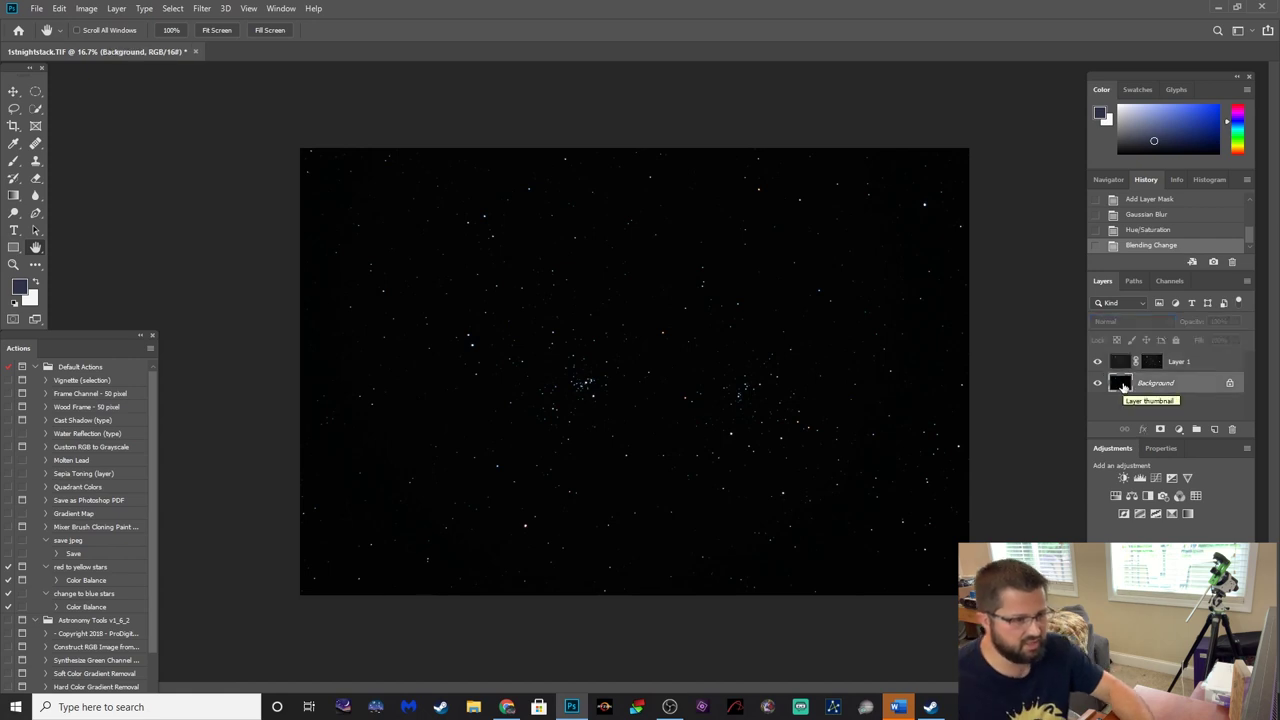
# Curve the Background with top output 245 and a 128 midpoint, then reselect Layer 1.
pyautogui.hotkey('ctrl', 'm')
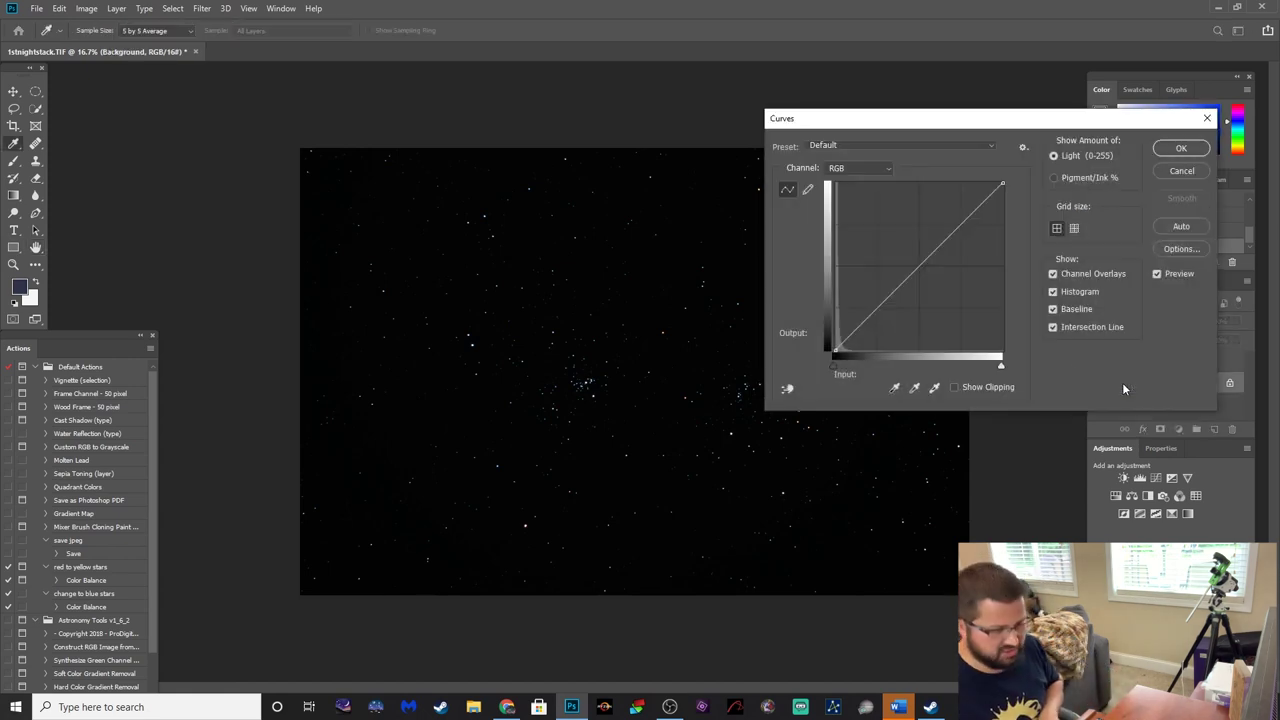
pyautogui.click(1004, 183)
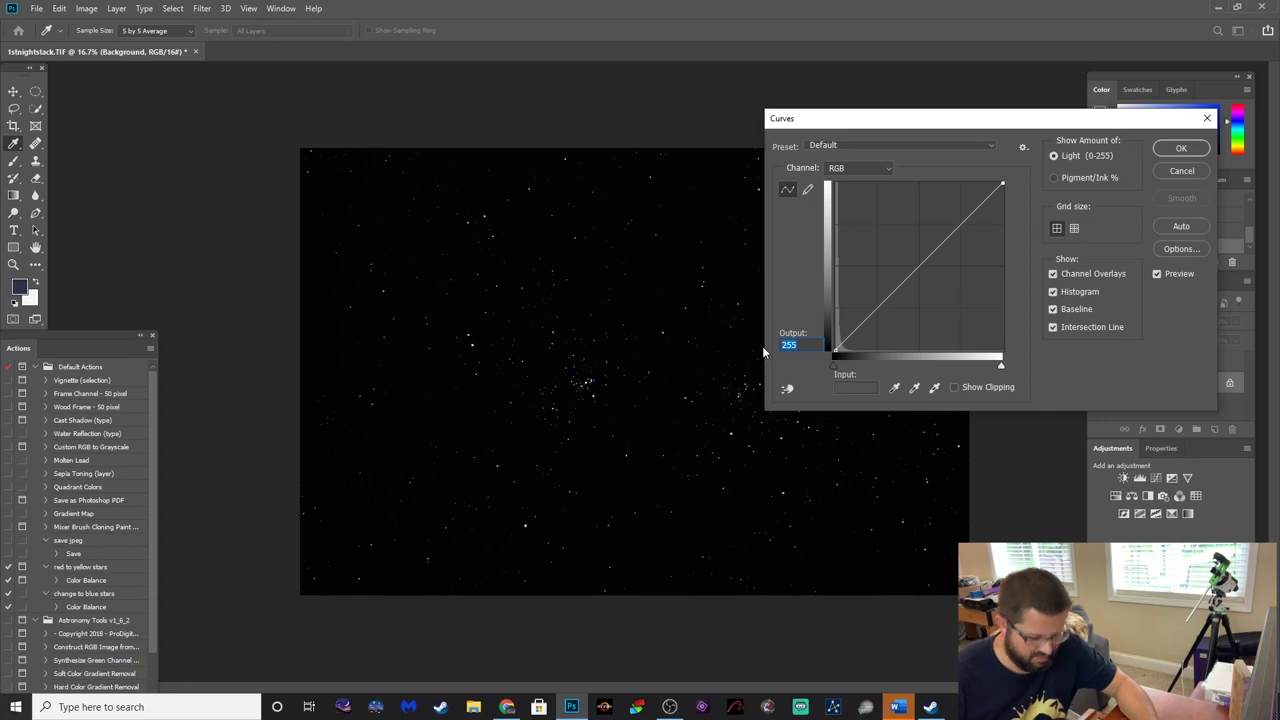
pyautogui.write('245')
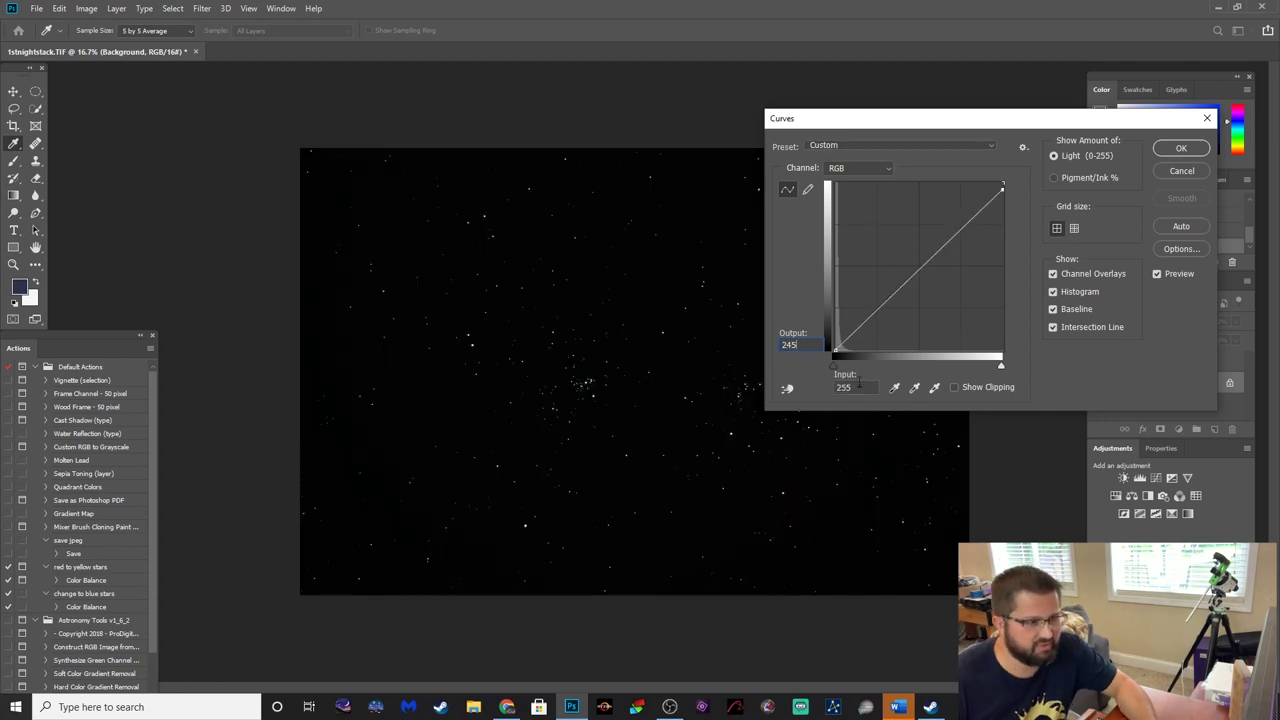
pyautogui.press('Return')
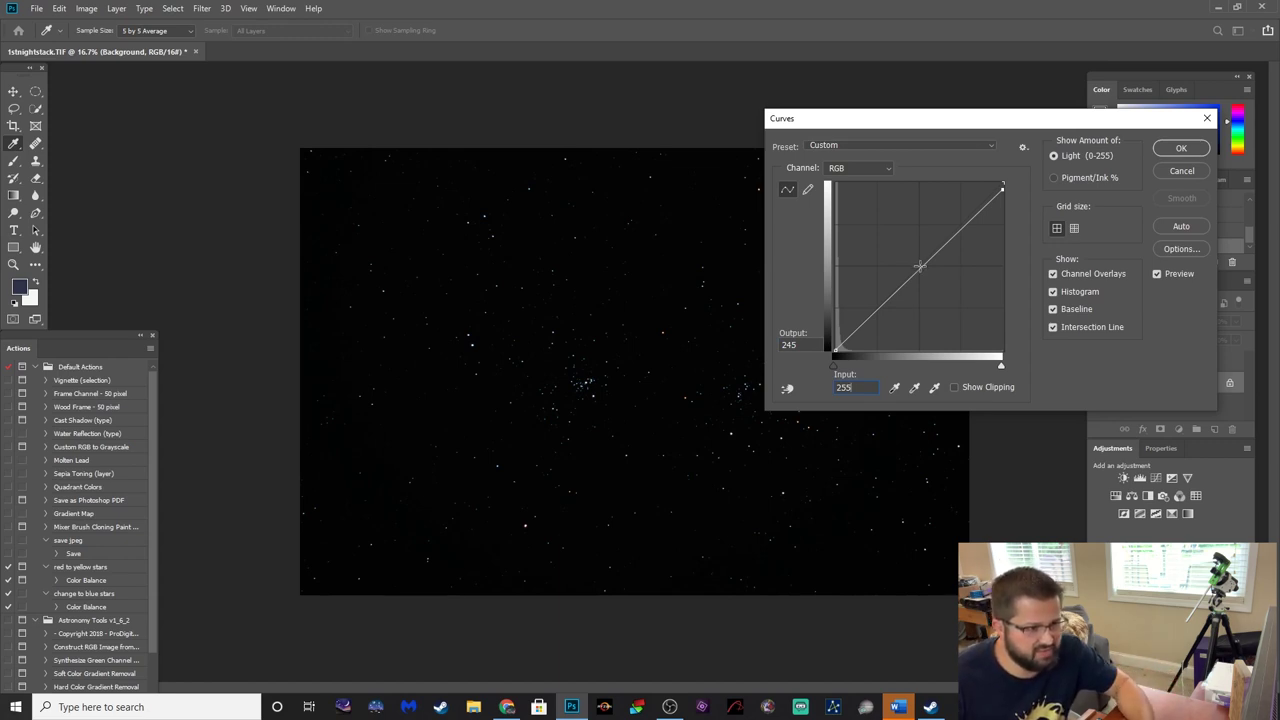
pyautogui.click(919, 265)
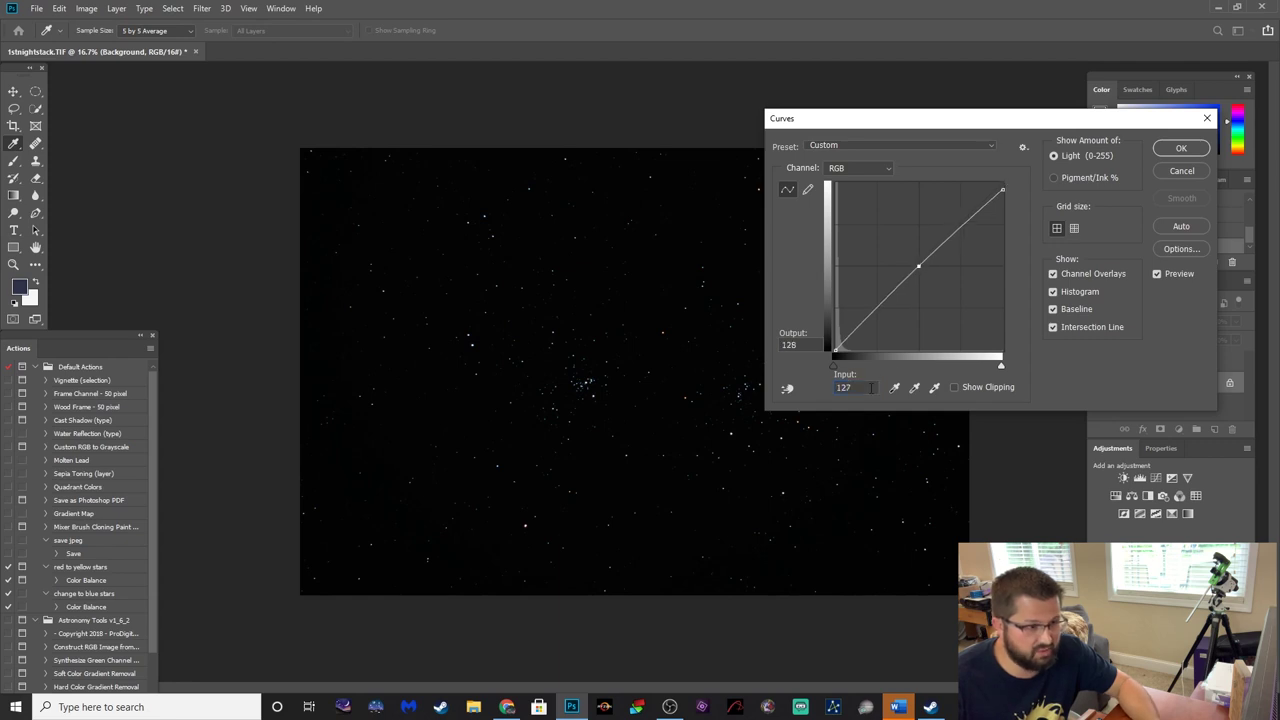
pyautogui.press('BackSpace')
pyautogui.write('8')
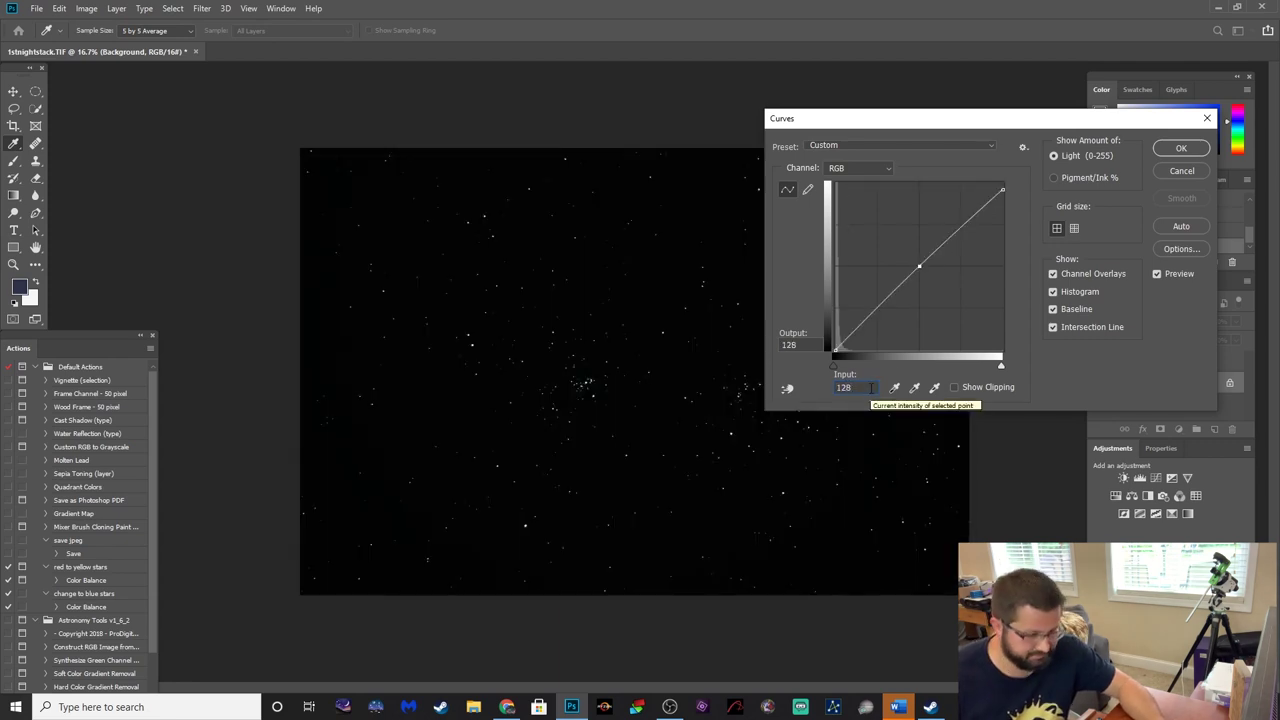
pyautogui.click(1182, 149)
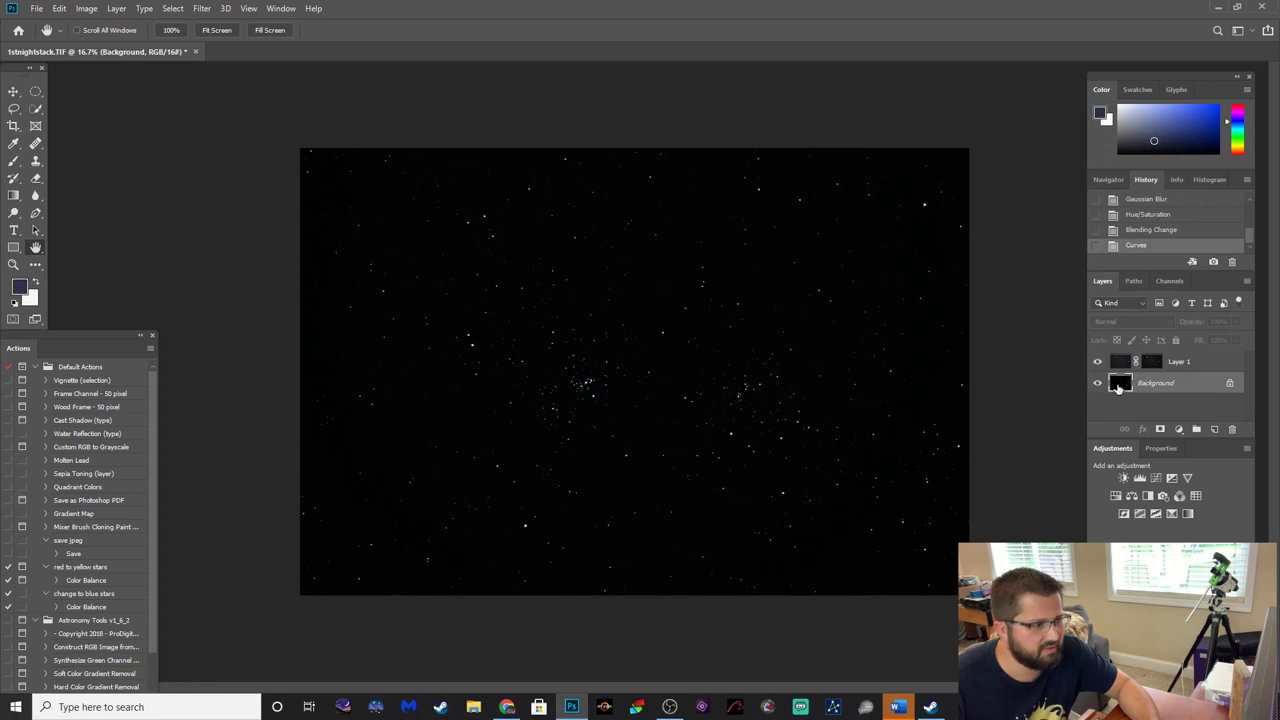
pyautogui.click(1114, 363)
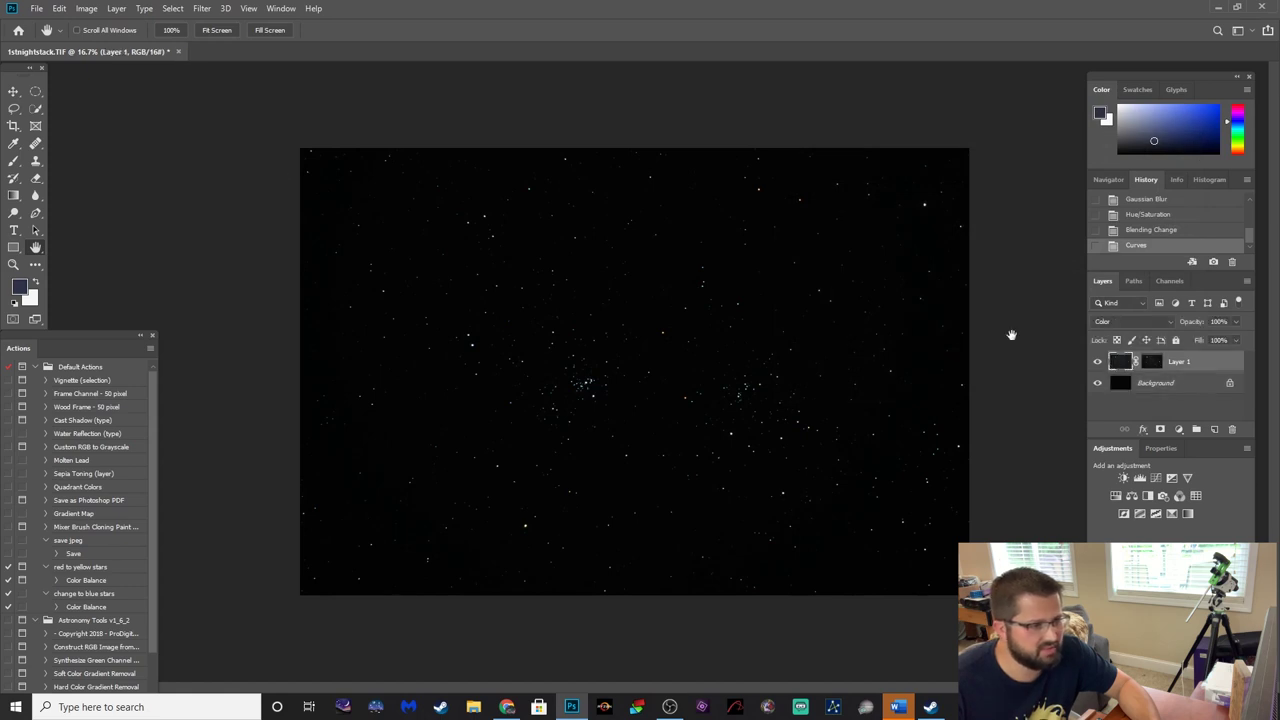
# Flatten the image and duplicate it onto a new Layer 1.
pyautogui.click(124, 9)
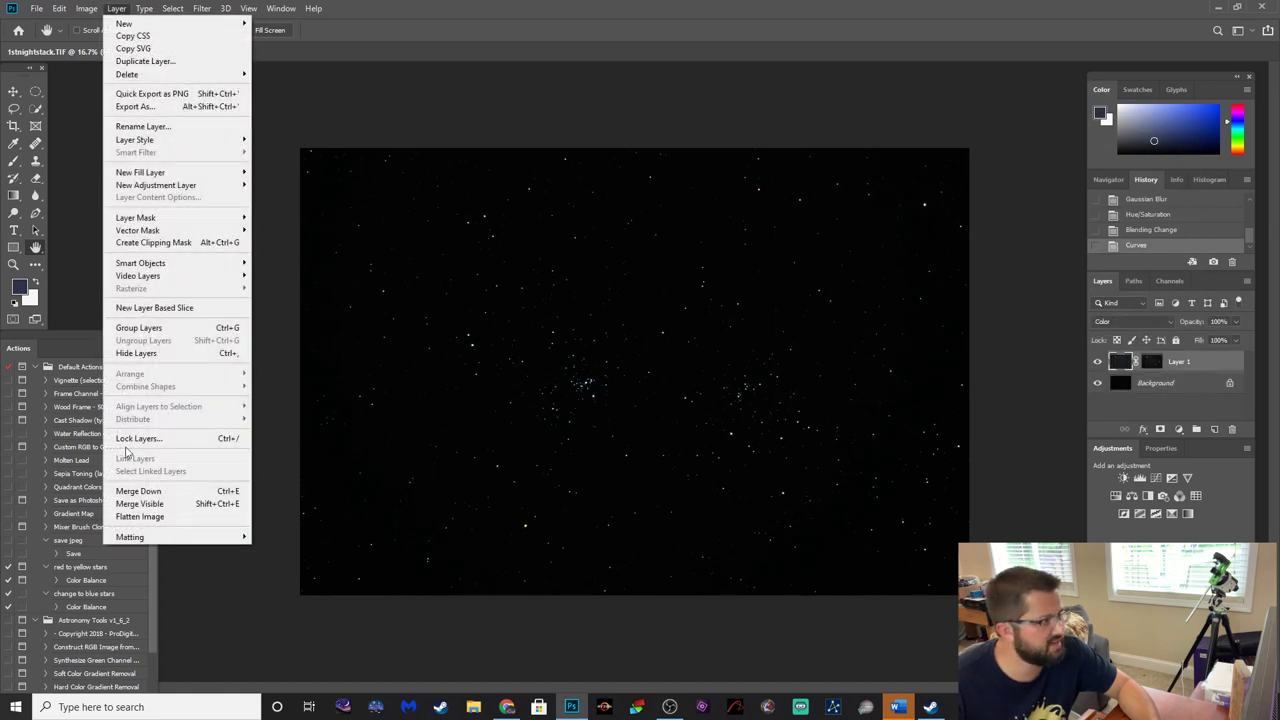
pyautogui.click(138, 515)
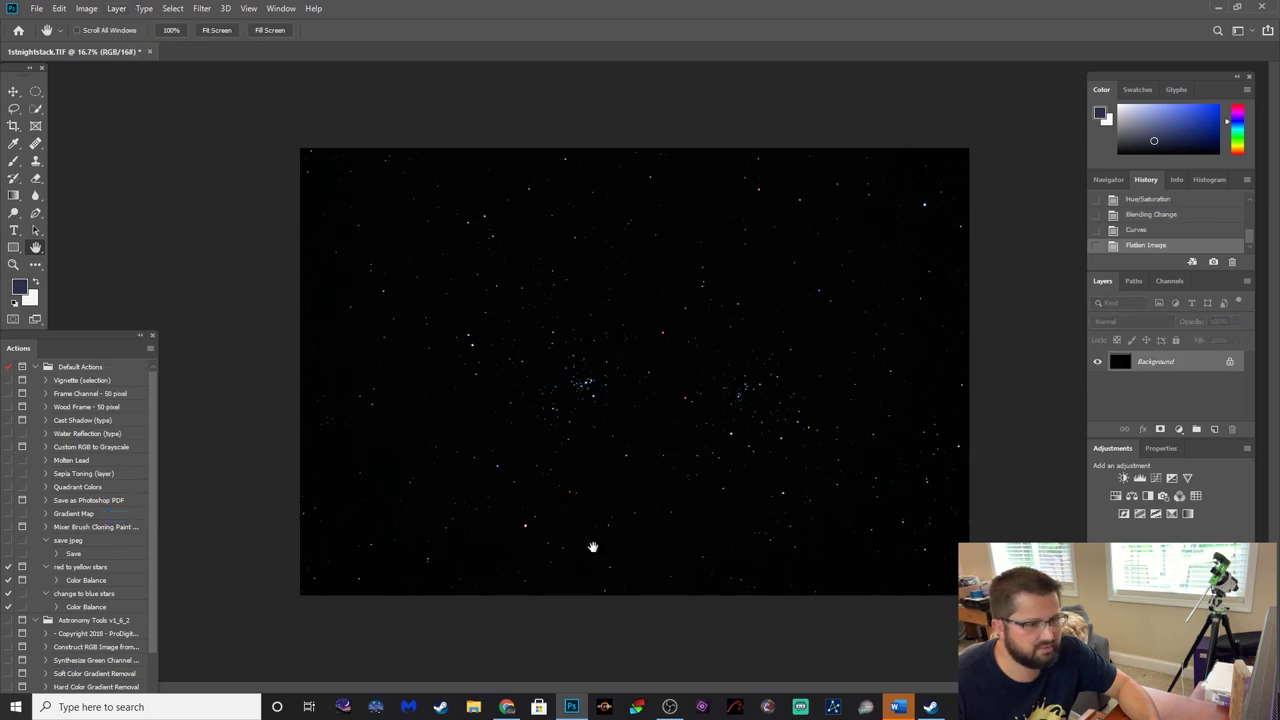
pyautogui.hotkey('ctrl', 'j')
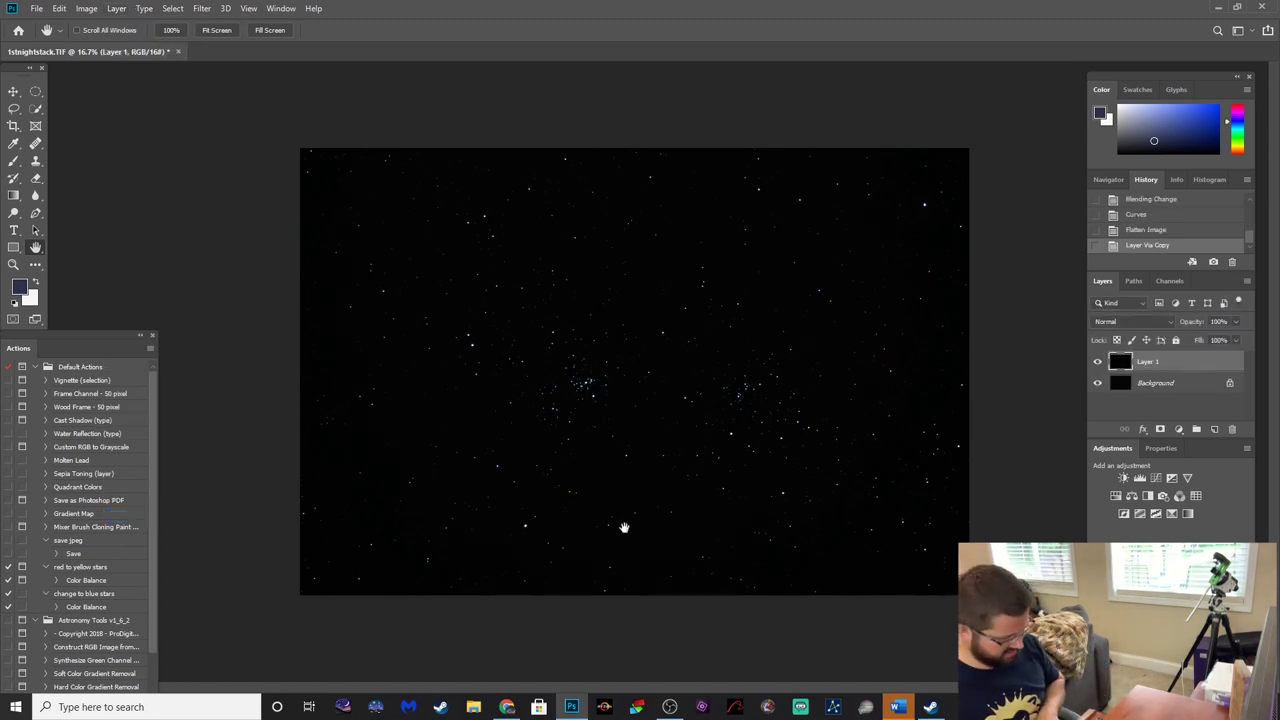
# Apply the Arcsinh30 Curves preset to the new Layer 1.
pyautogui.hotkey('ctrl', 'm')
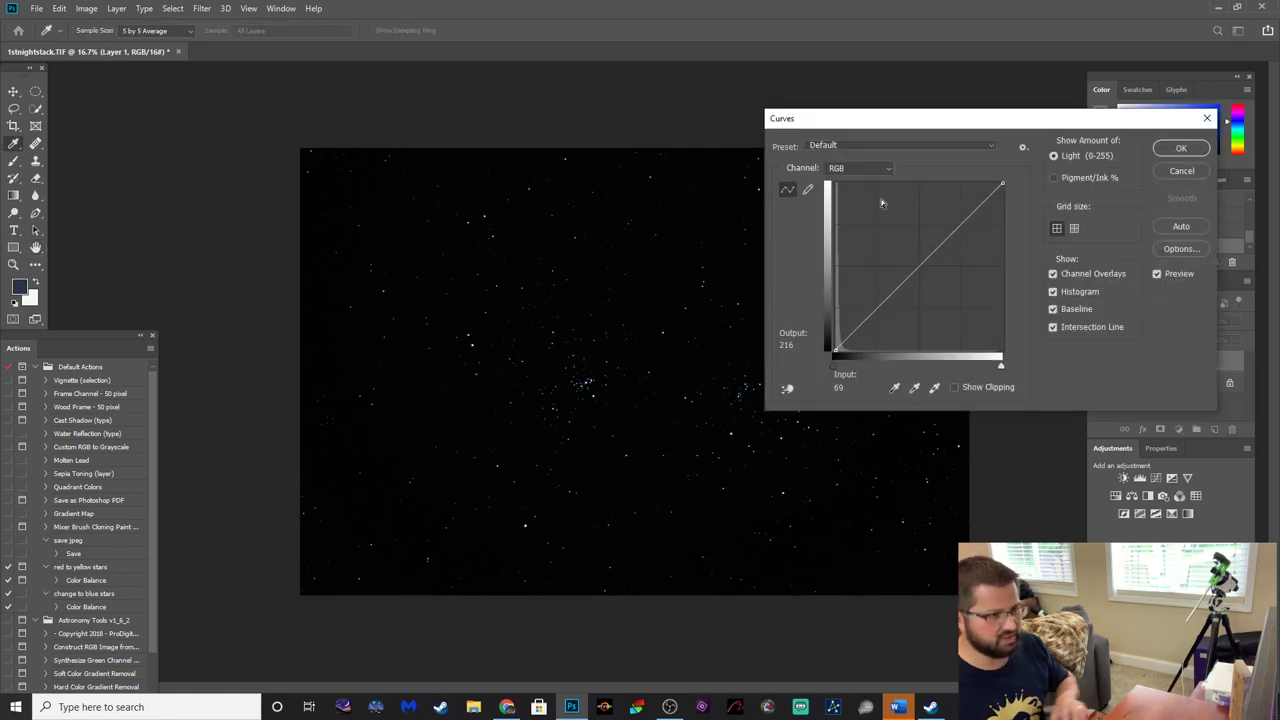
pyautogui.click(906, 147)
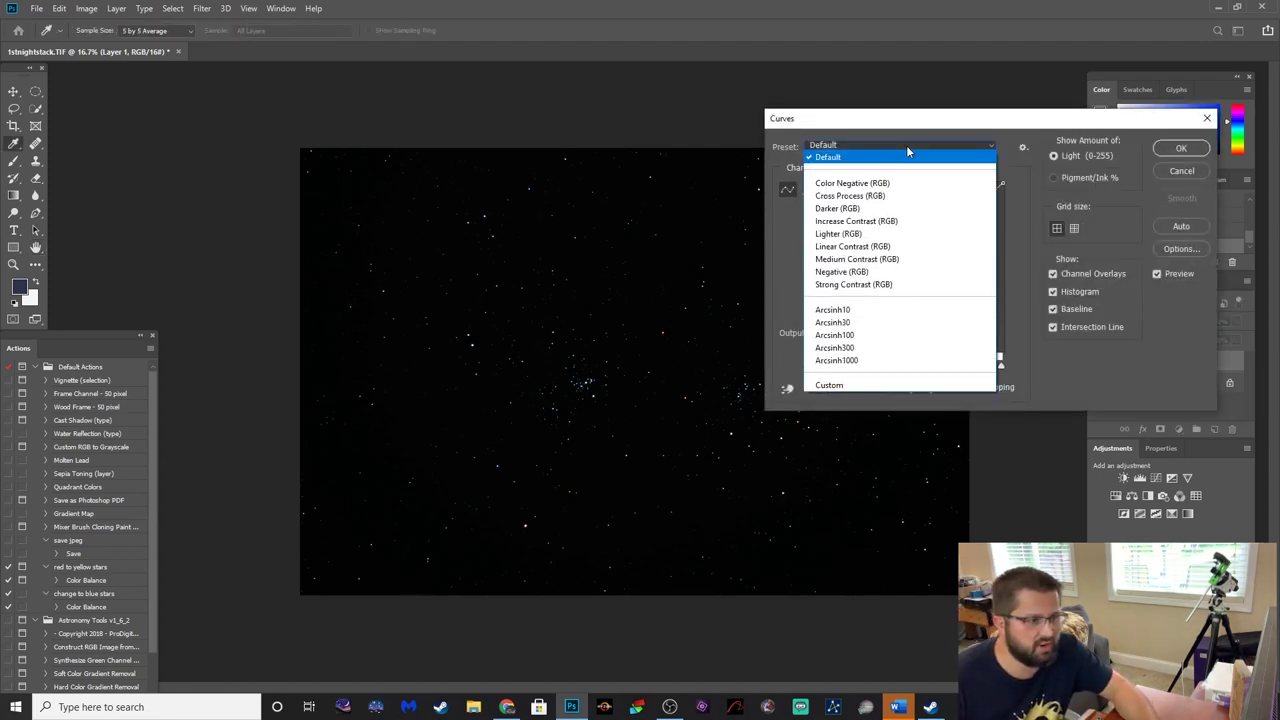
pyautogui.click(885, 323)
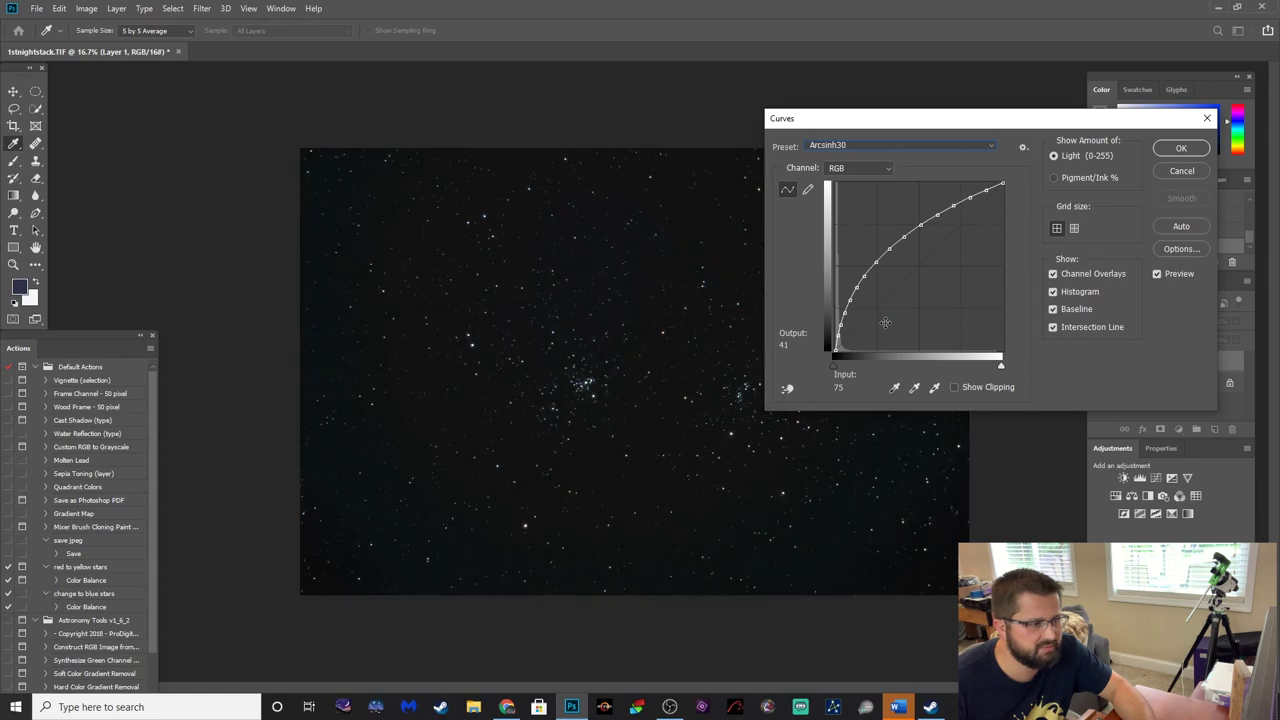
pyautogui.click(1181, 150)
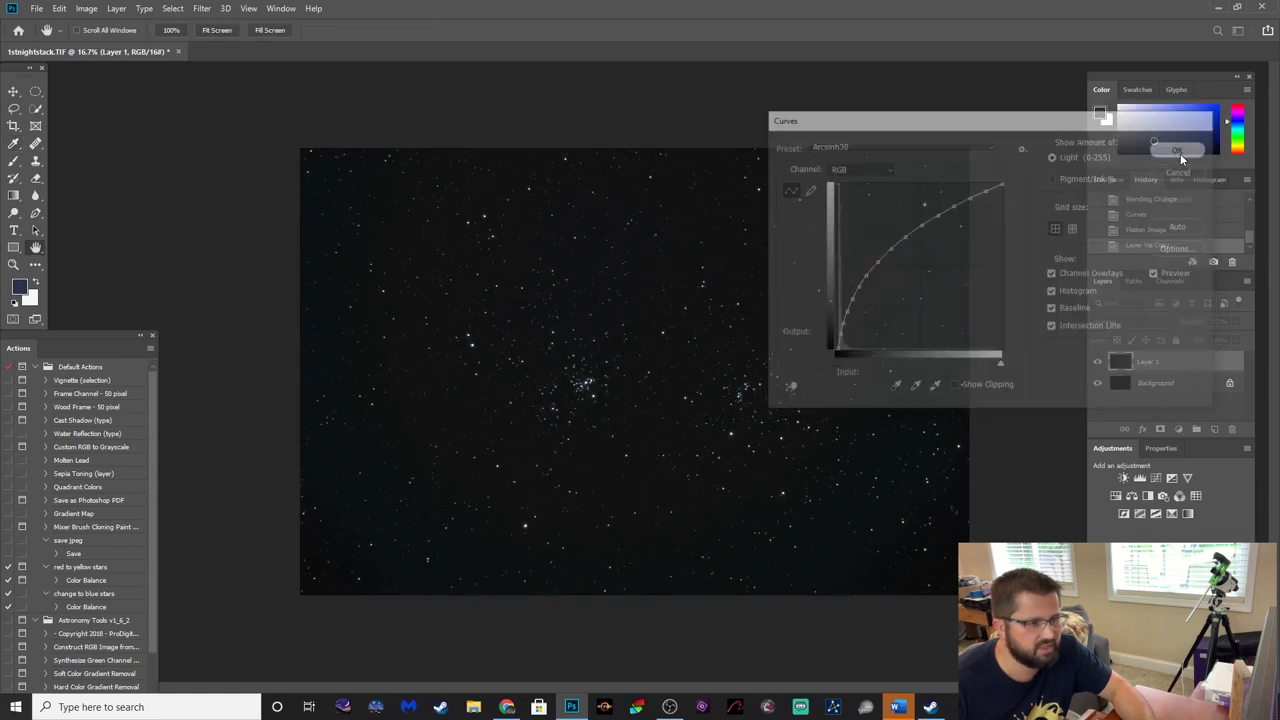
# Zoom in to 66.7% to inspect the stars, then zoom back out to the whole image.
pyautogui.hotkey('ctrl', '+')
pyautogui.hotkey('ctrl', '+')
pyautogui.hotkey('ctrl', '+')
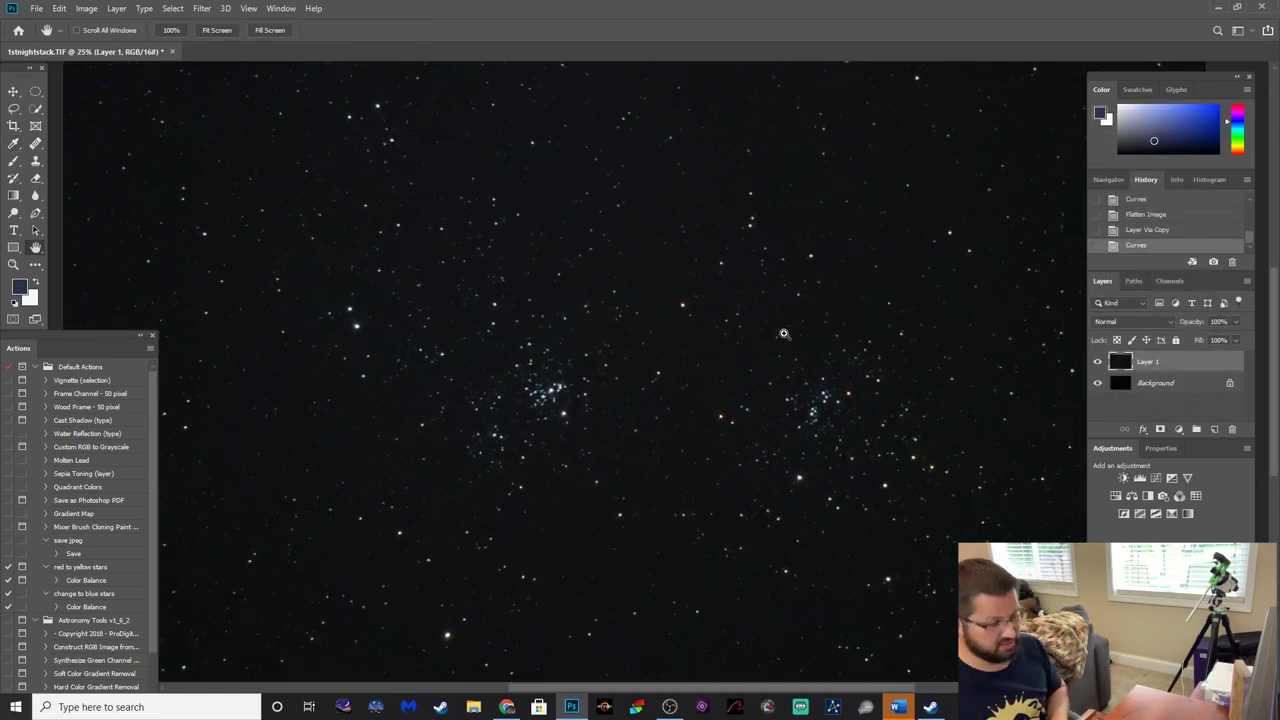
pyautogui.hotkey('ctrl', '+')
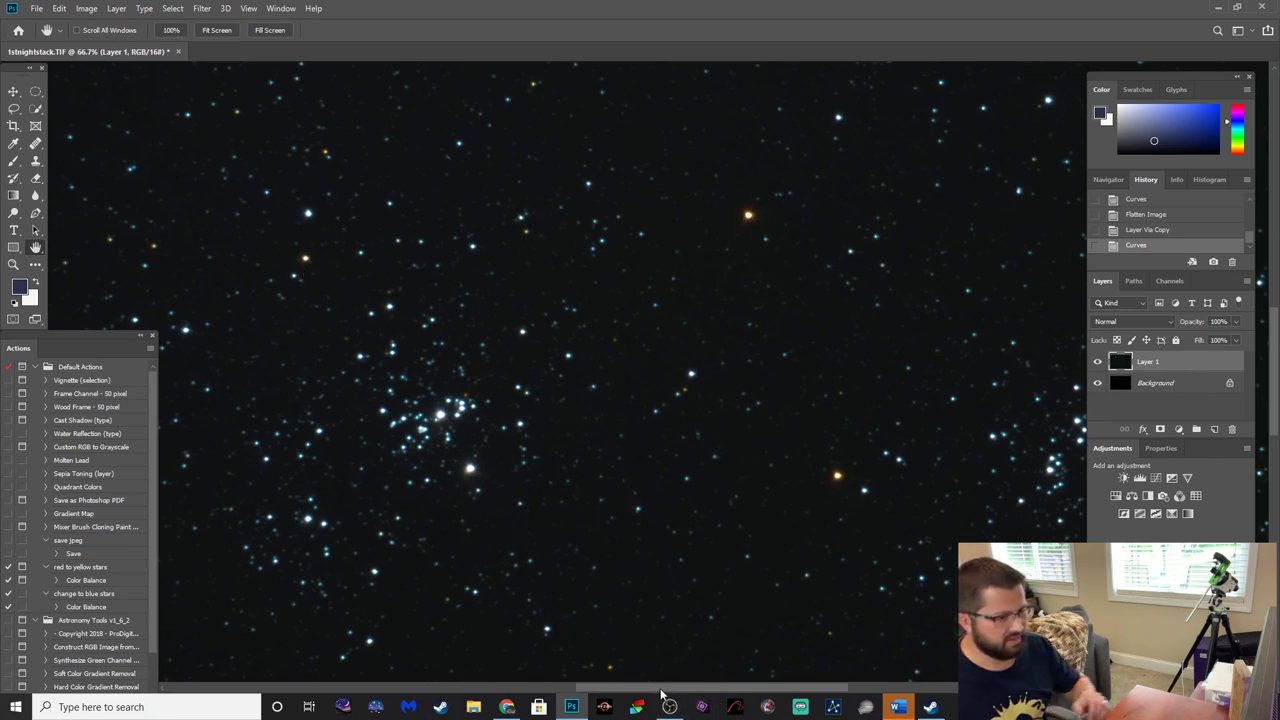
pyautogui.moveTo(663, 688); pyautogui.dragTo(812, 688)
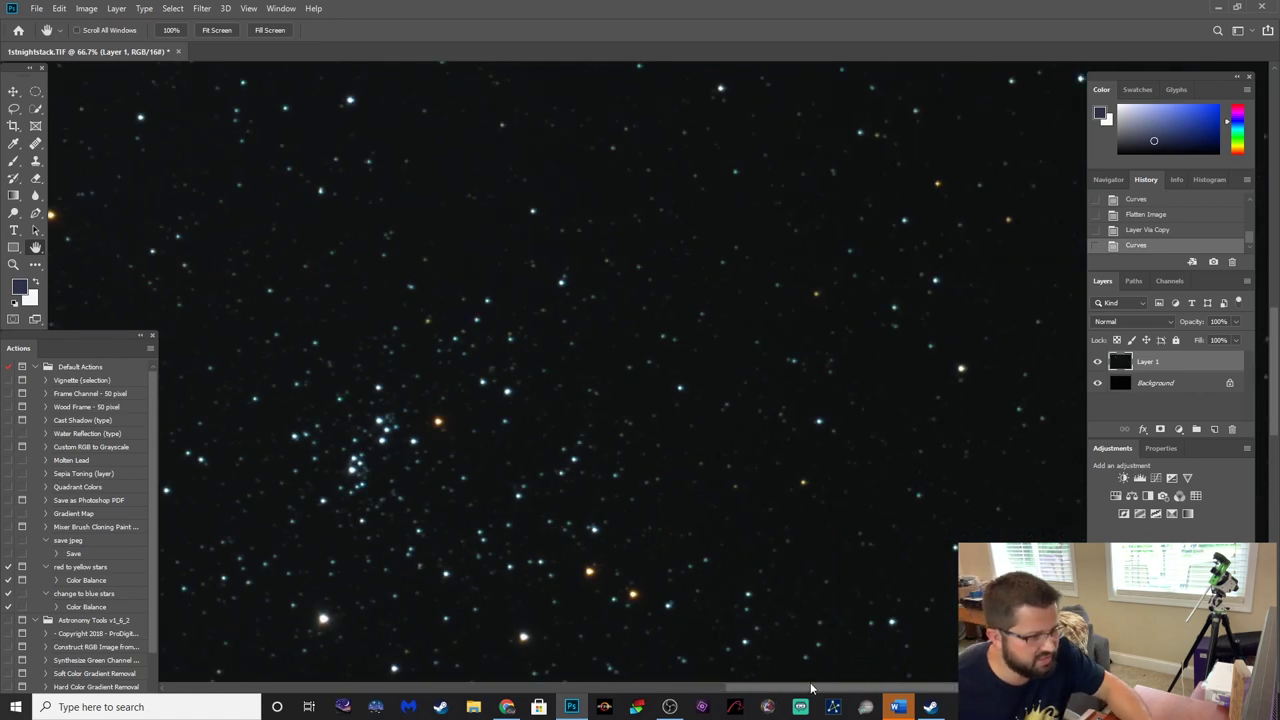
pyautogui.moveTo(812, 688); pyautogui.dragTo(323, 467)
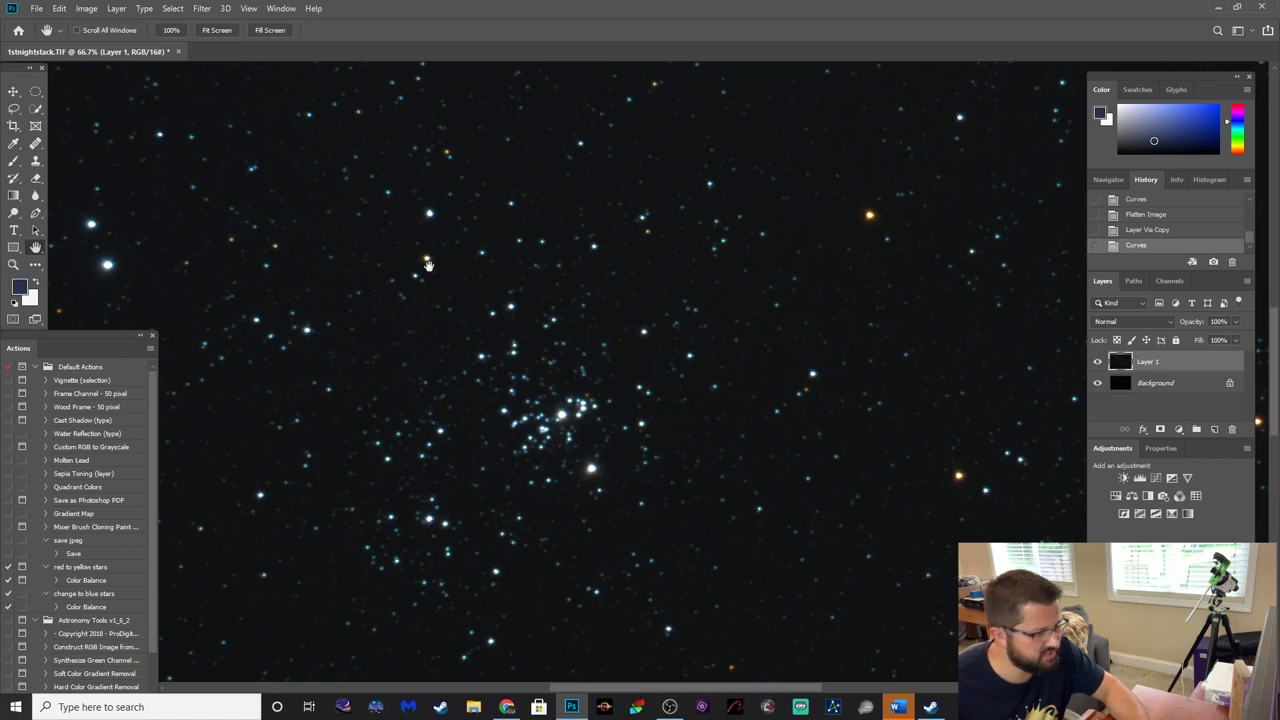
pyautogui.keyDown('alt'); pyautogui.click(520, 467); pyautogui.keyUp('alt')
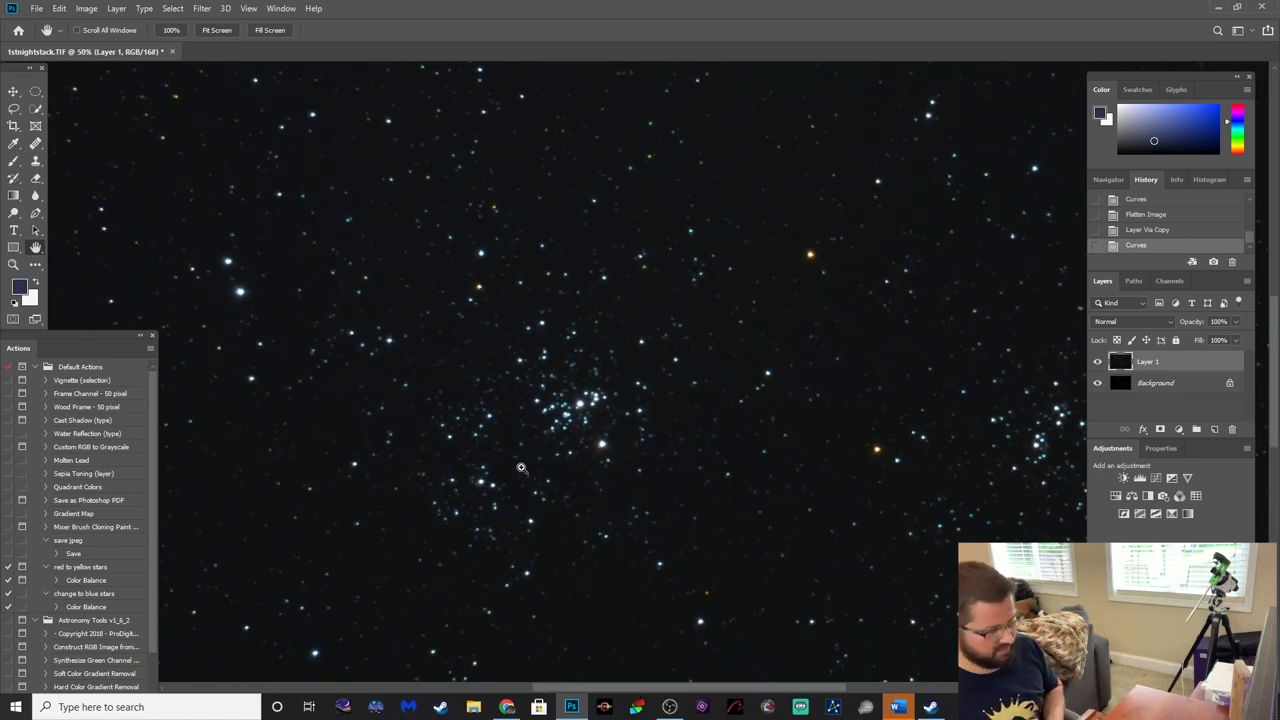
pyautogui.keyDown('alt'); pyautogui.click(520, 467); pyautogui.keyUp('alt')
pyautogui.keyDown('alt'); pyautogui.click(520, 467); pyautogui.keyUp('alt')
pyautogui.keyDown('alt'); pyautogui.click(520, 467); pyautogui.keyUp('alt')
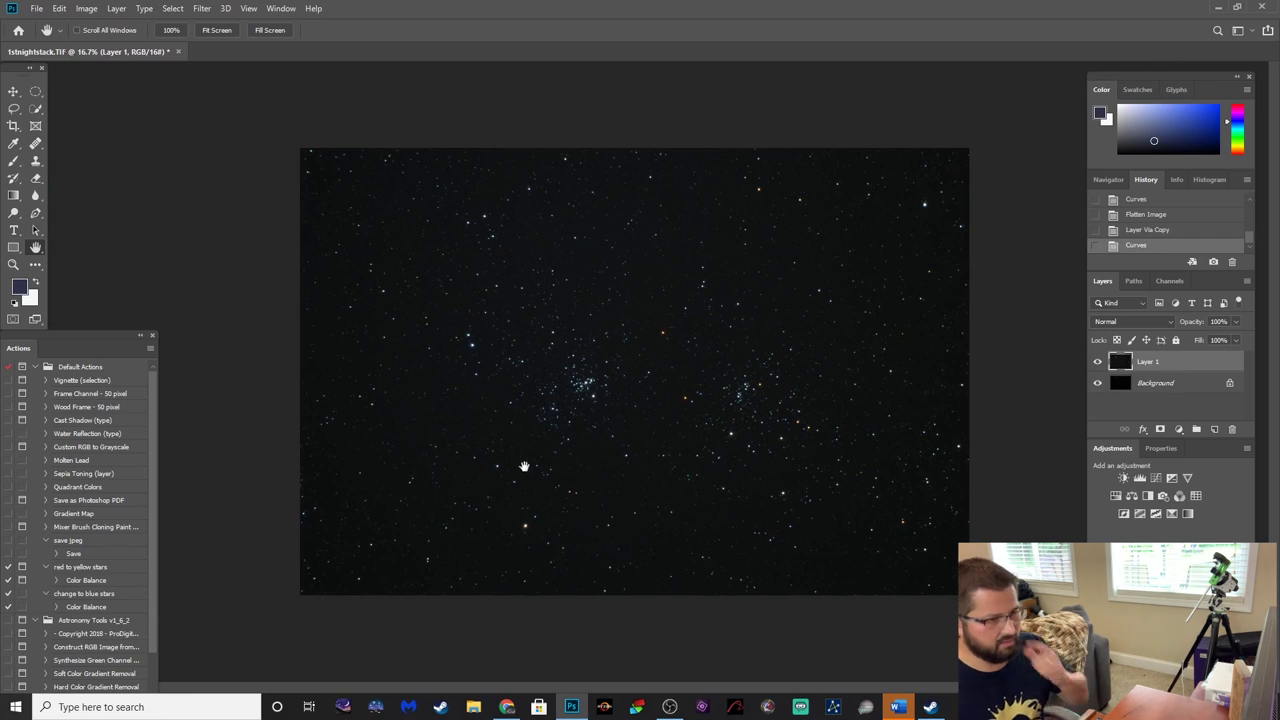
# Use Levels to raise the red, green and blue black points to 5, 4 and 4.
pyautogui.hotkey('ctrl', 'l')
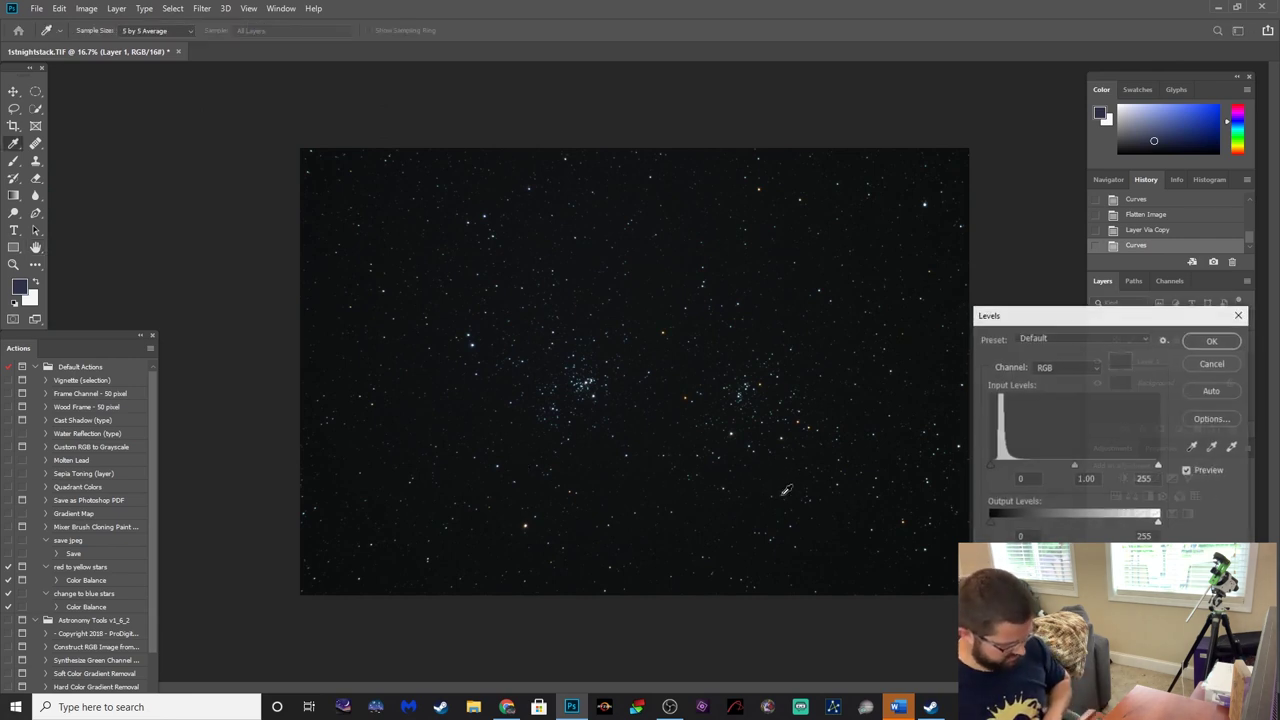
pyautogui.click(1045, 370)
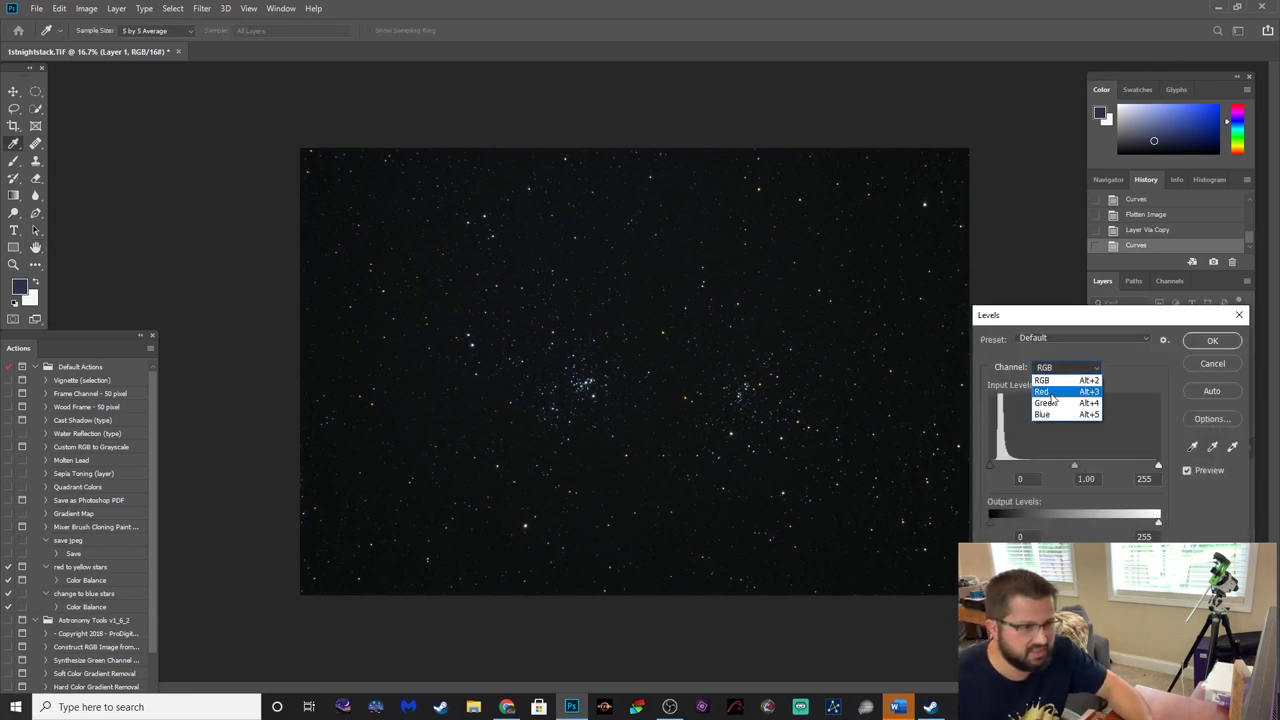
pyautogui.click(1042, 391)
pyautogui.moveTo(990, 468); pyautogui.dragTo(994, 468)
pyautogui.click(1055, 370)
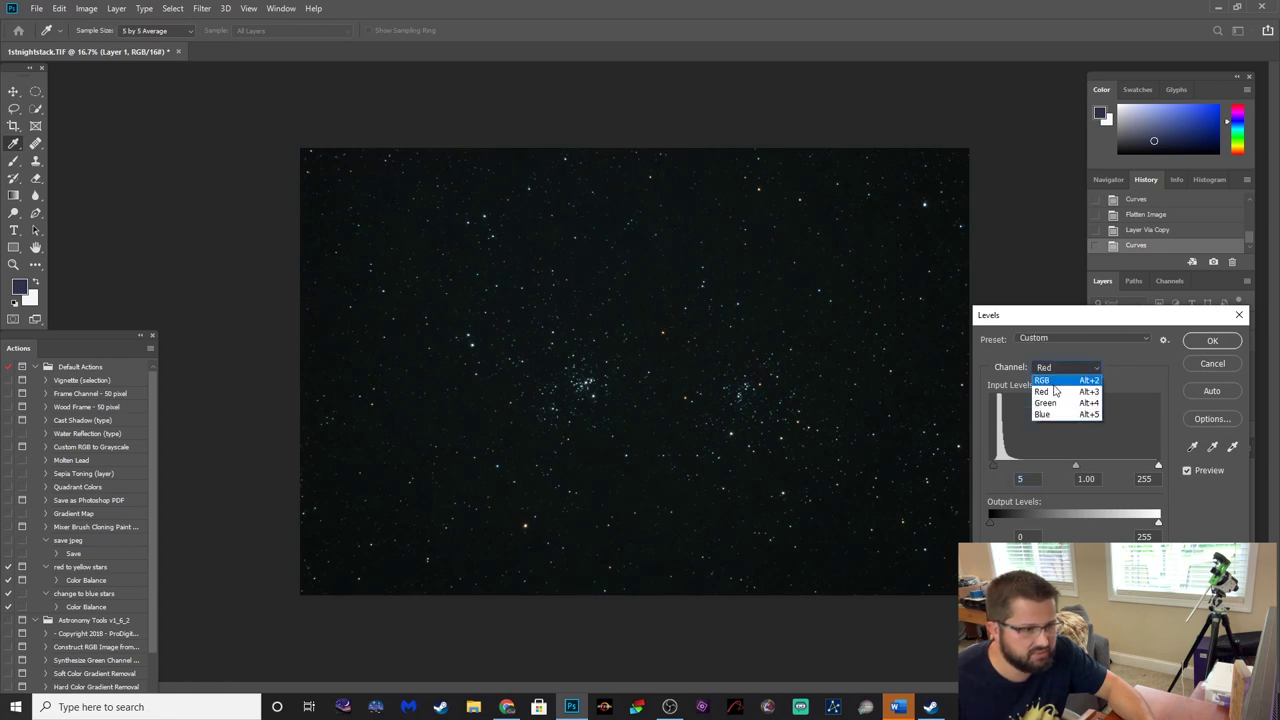
pyautogui.click(1049, 403)
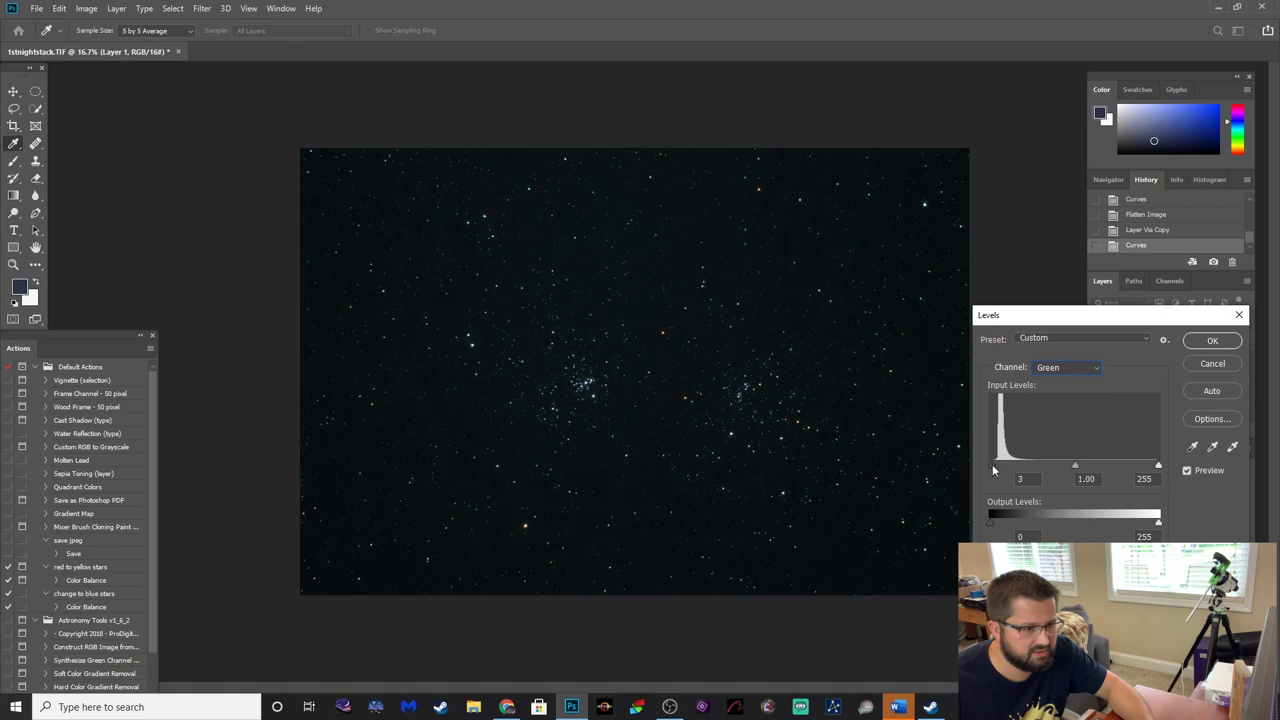
pyautogui.moveTo(992, 464); pyautogui.dragTo(993, 464)
pyautogui.click(1062, 370)
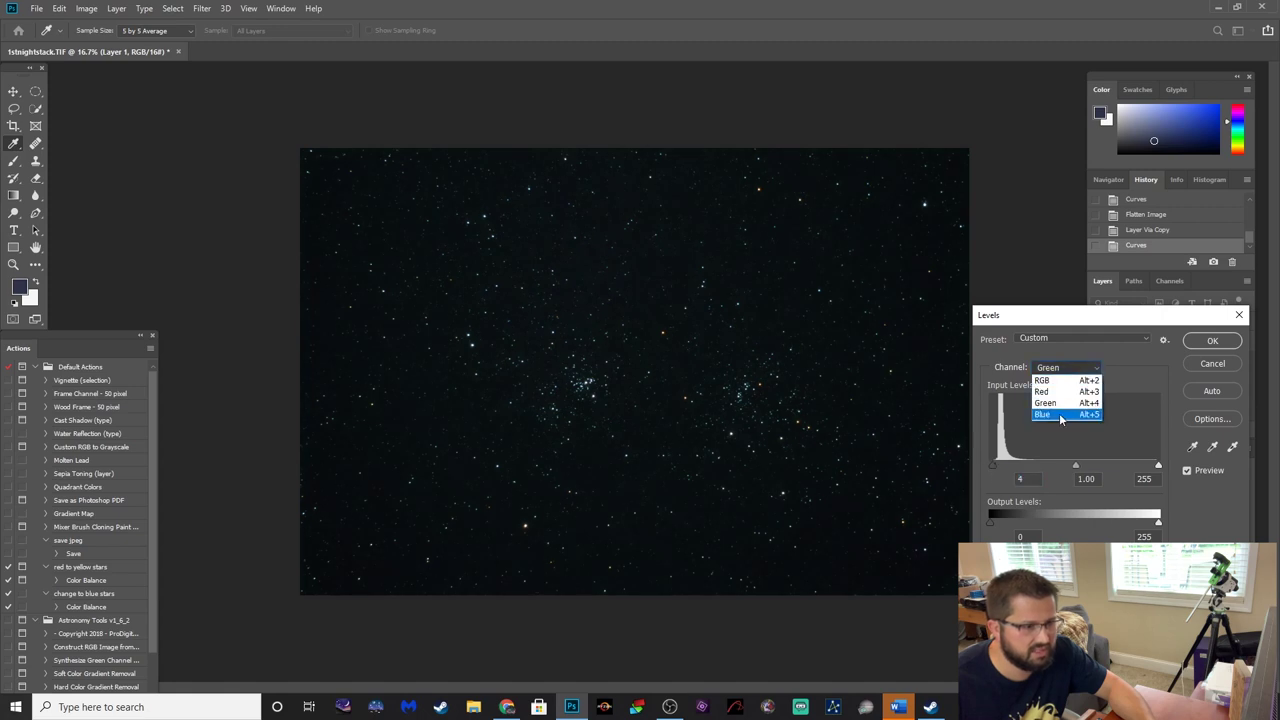
pyautogui.click(1062, 414)
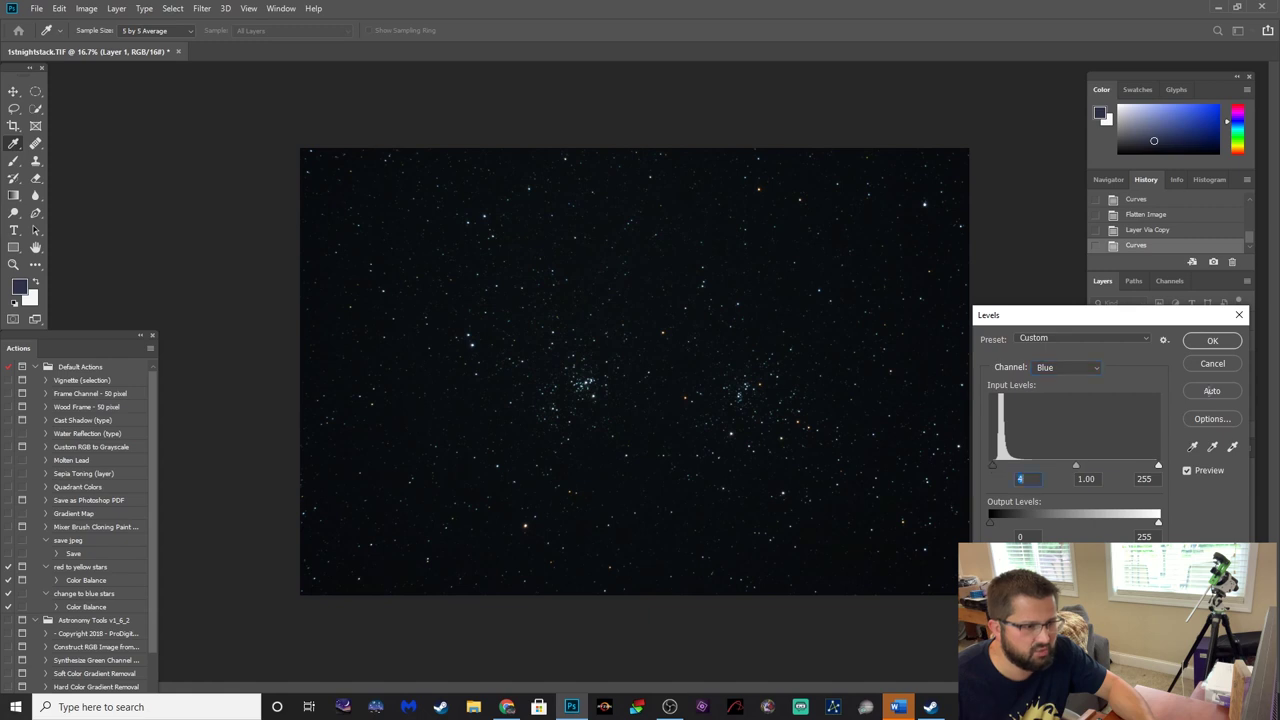
pyautogui.click(1212, 341)
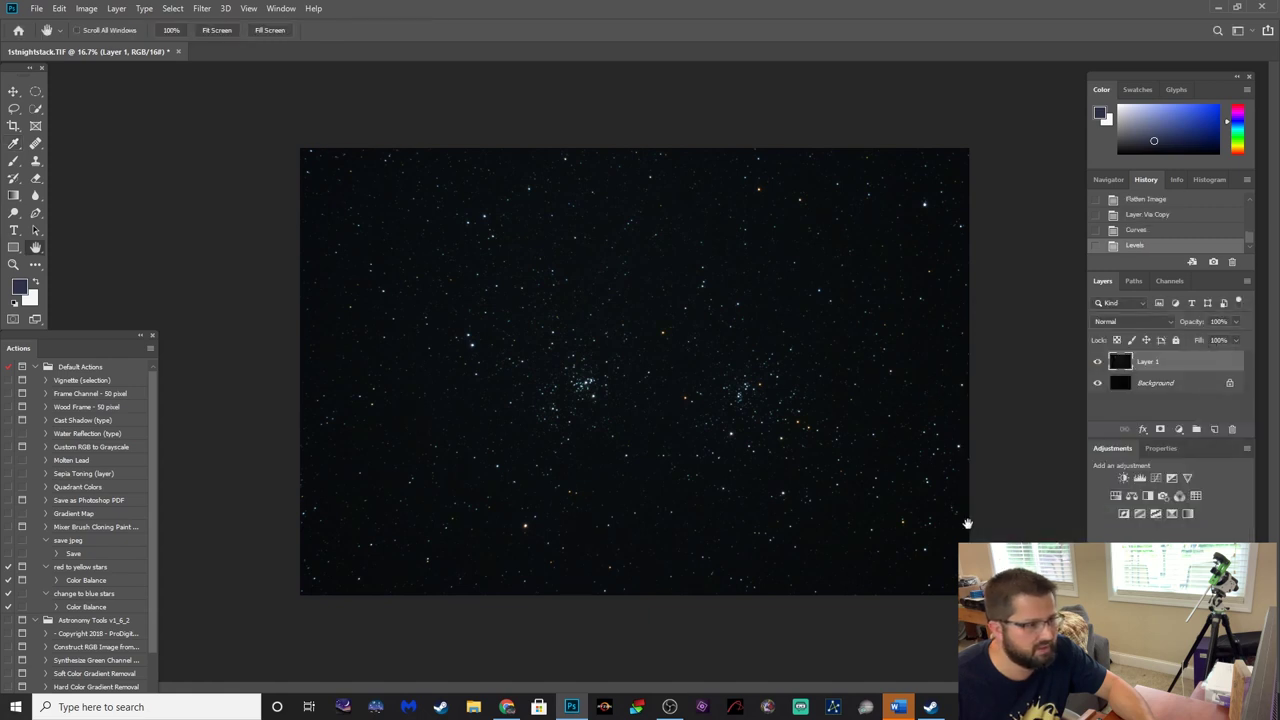
pyautogui.click(118, 10)
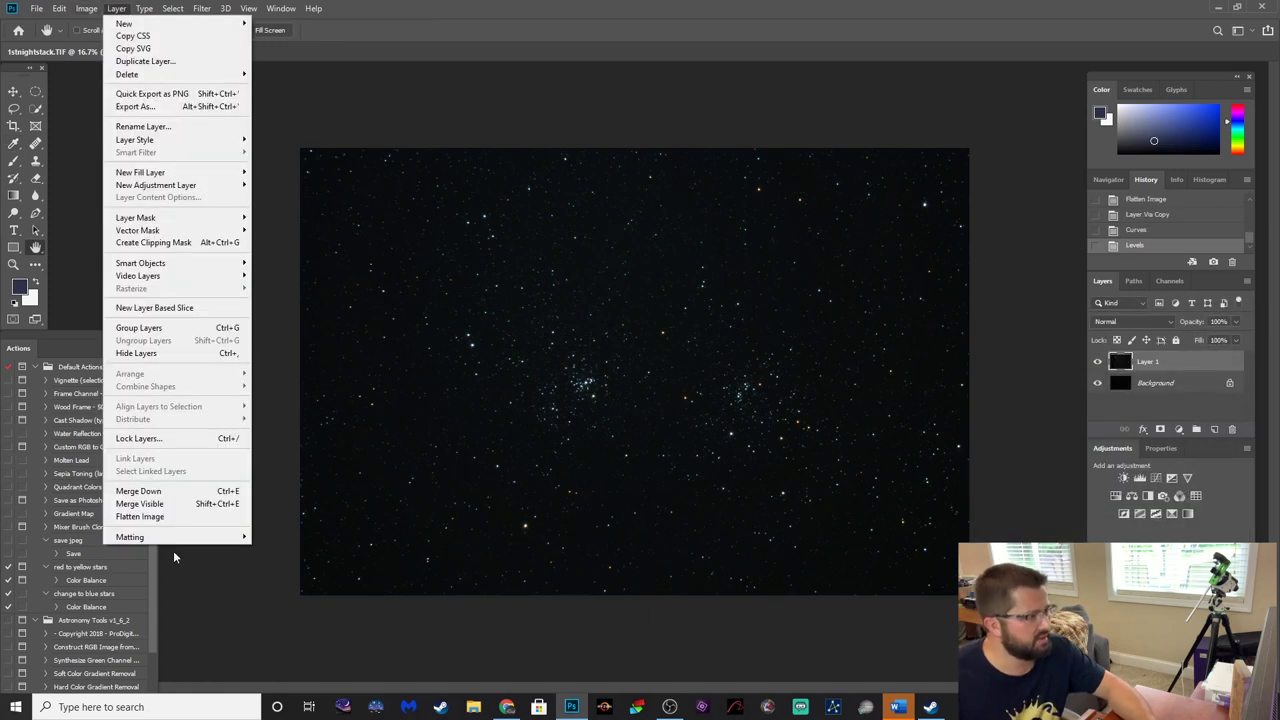
# Flatten the Levels-adjusted image and copy it onto a new Layer 1.
pyautogui.click(140, 516)
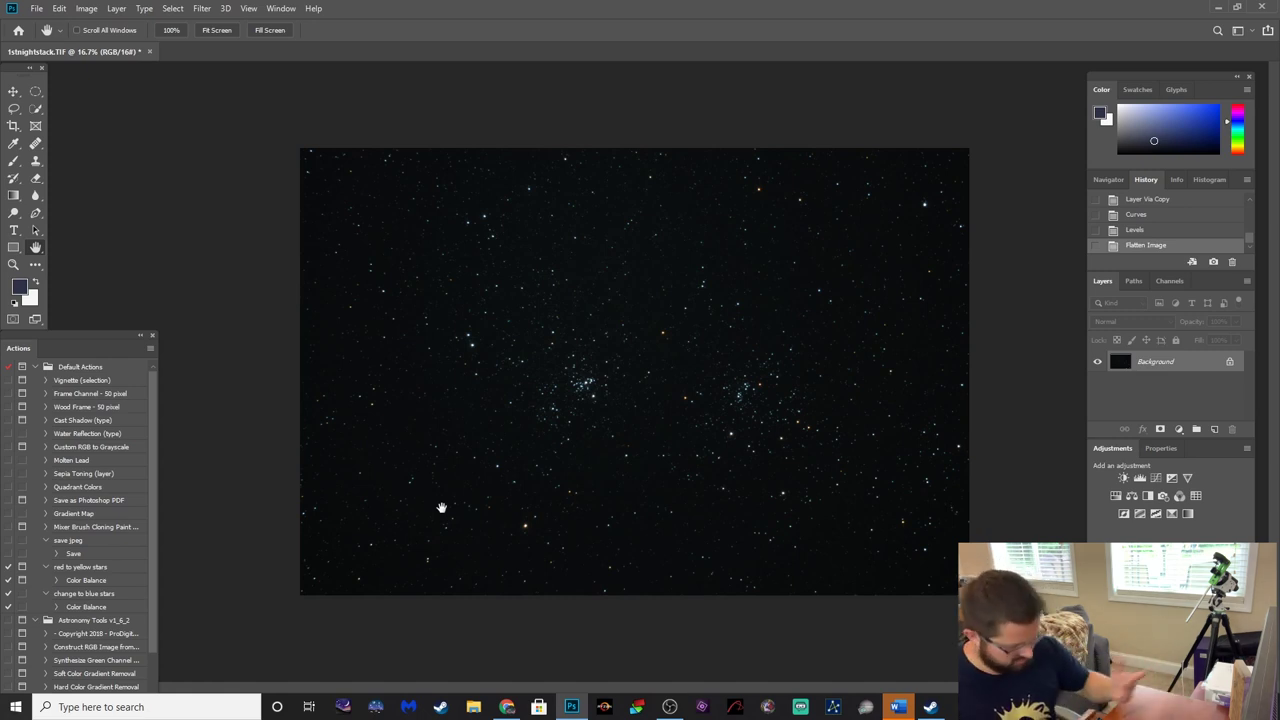
pyautogui.hotkey('ctrl', 'j')
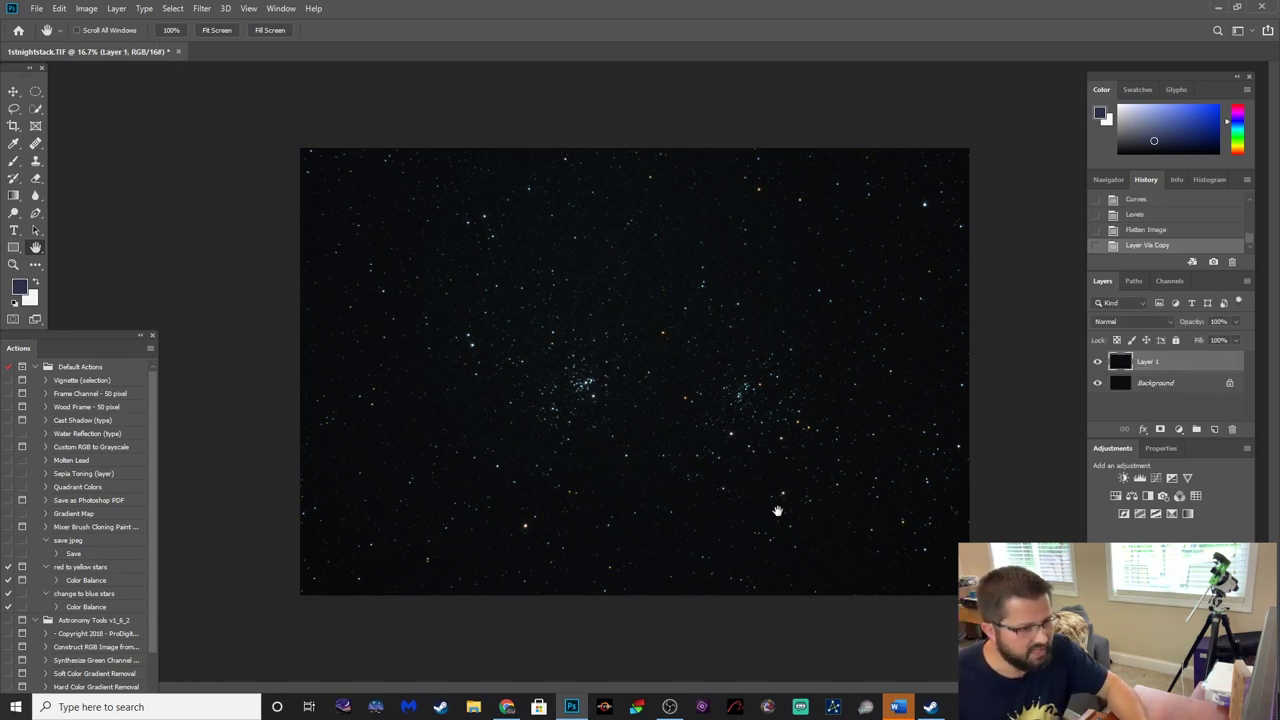
# Apply the Arcsinh30 Curves preset to Layer 1.
pyautogui.hotkey('ctrl', 'm')
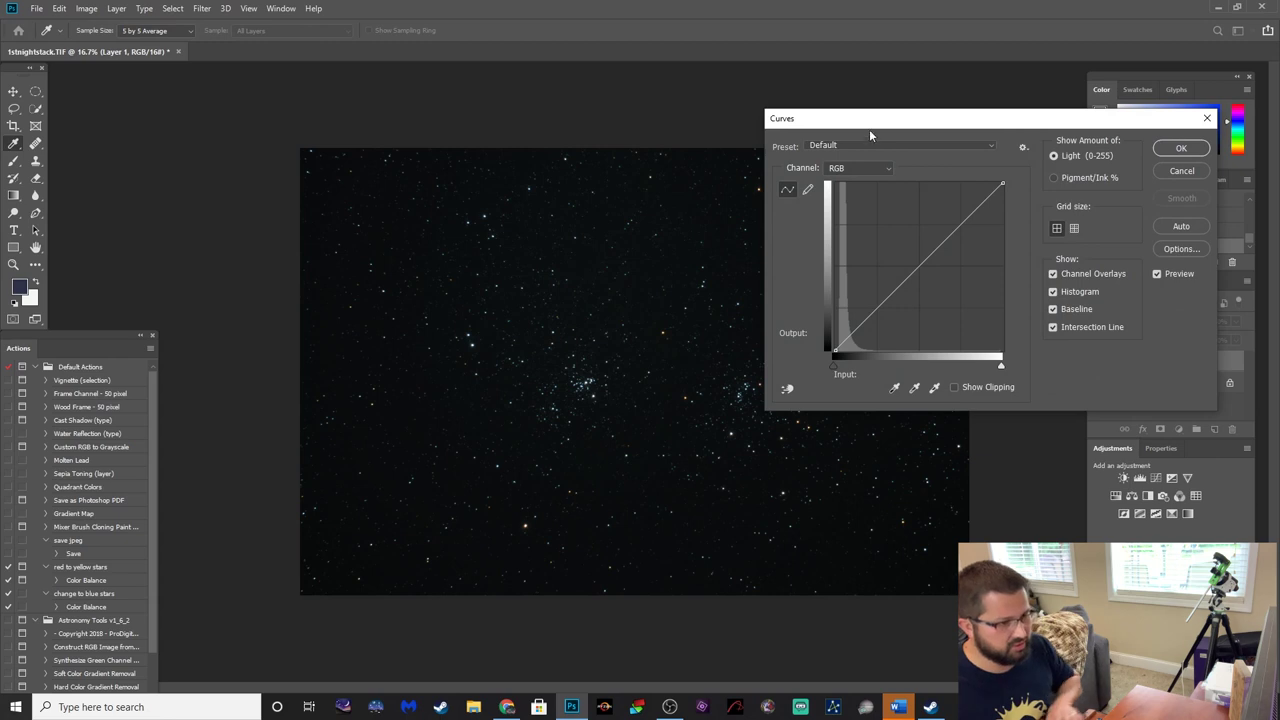
pyautogui.click(866, 145)
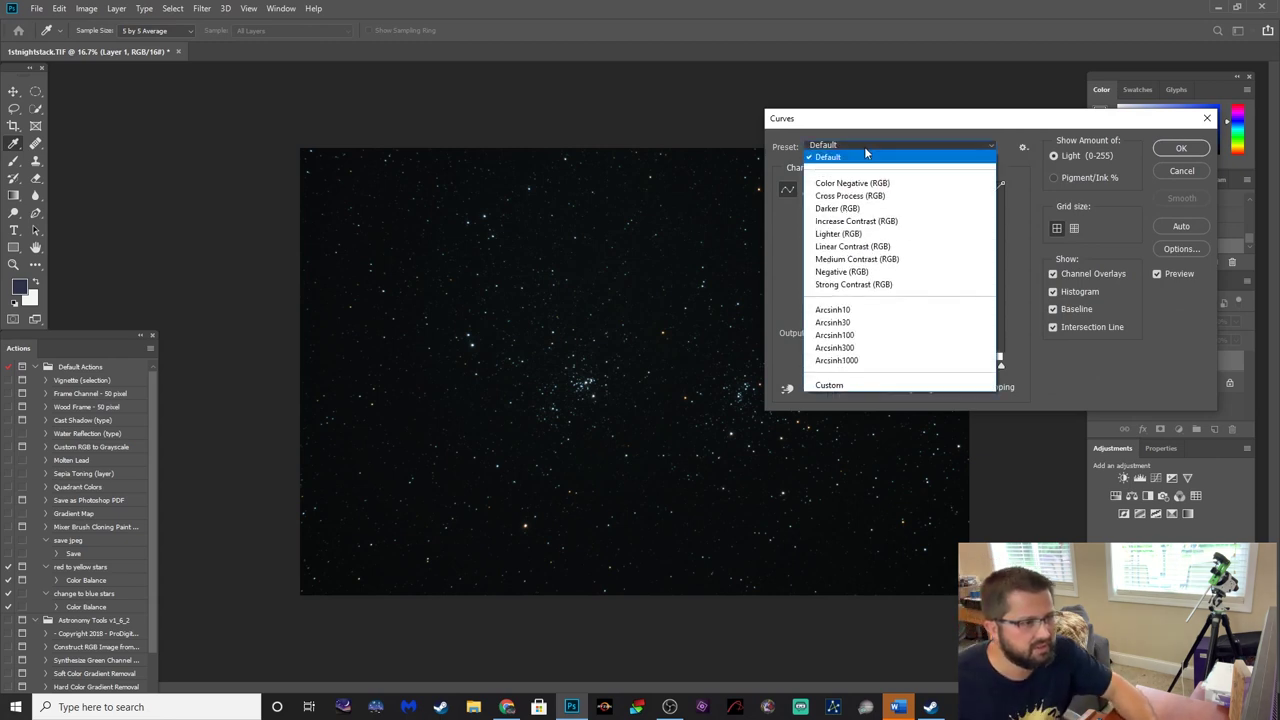
pyautogui.click(866, 322)
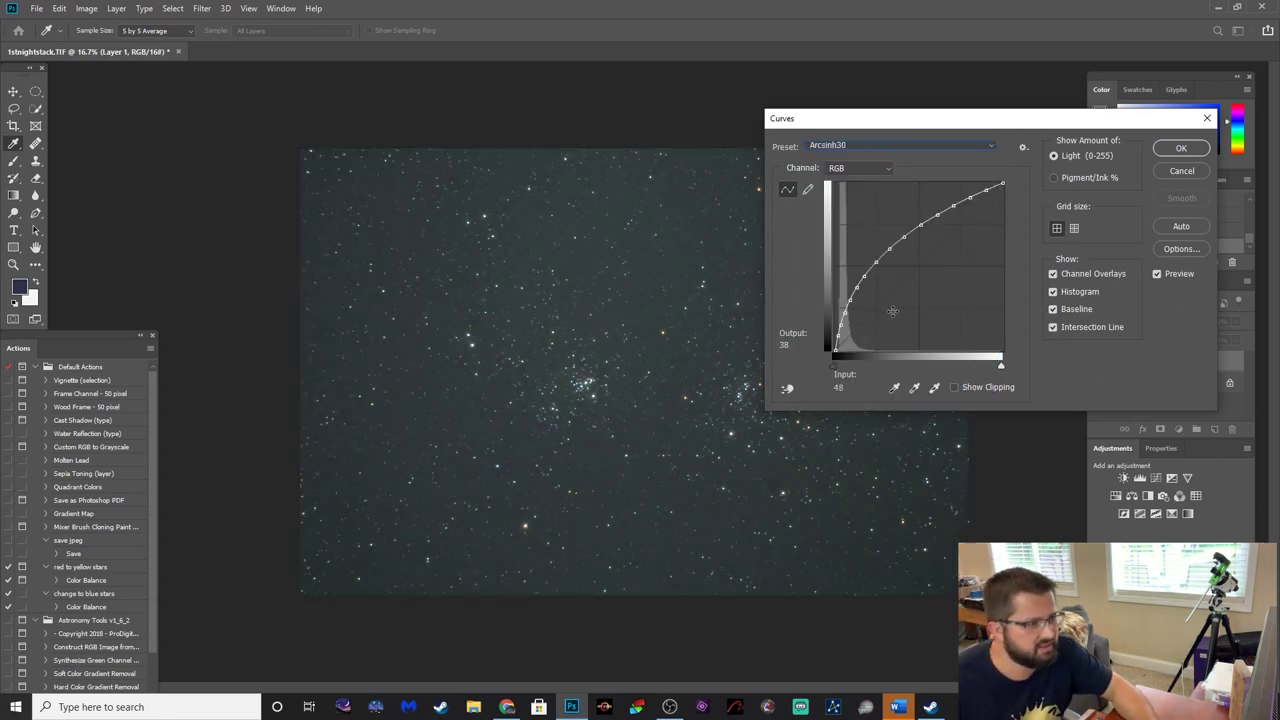
pyautogui.click(1181, 148)
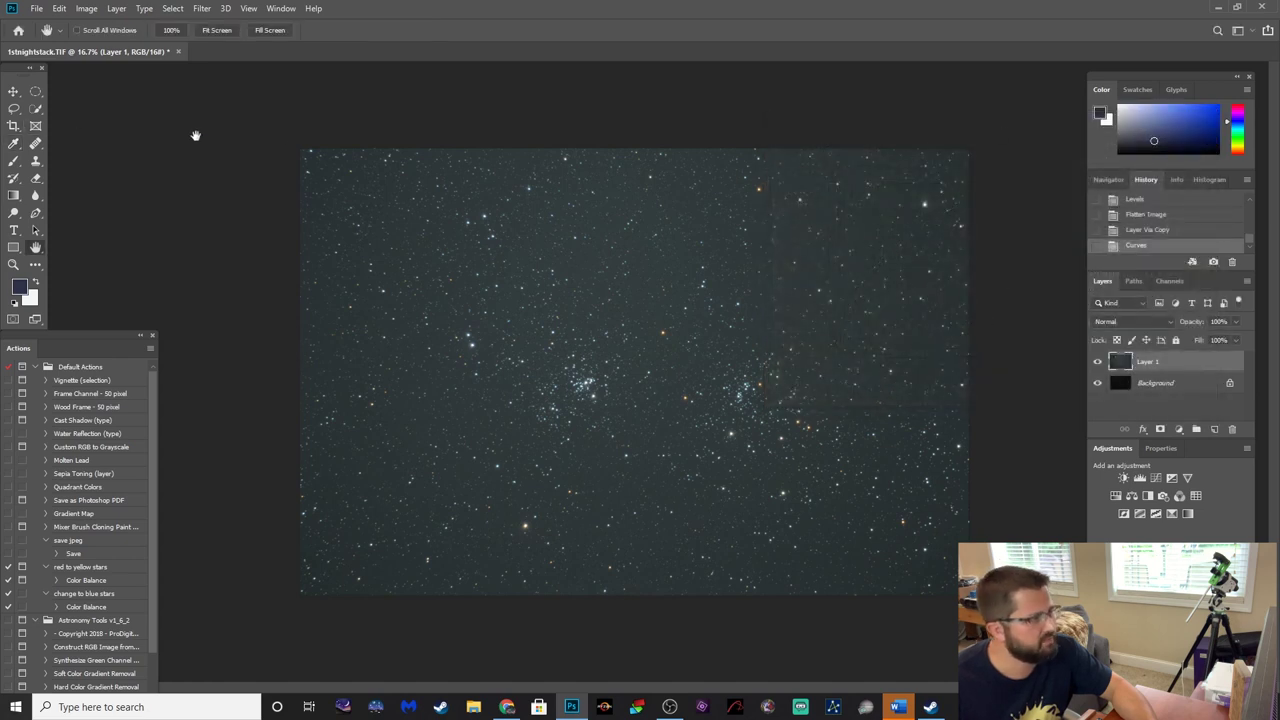
# Raise the RGB black point to 11 in Levels to darken the sky.
pyautogui.hotkey('ctrl', 'l')
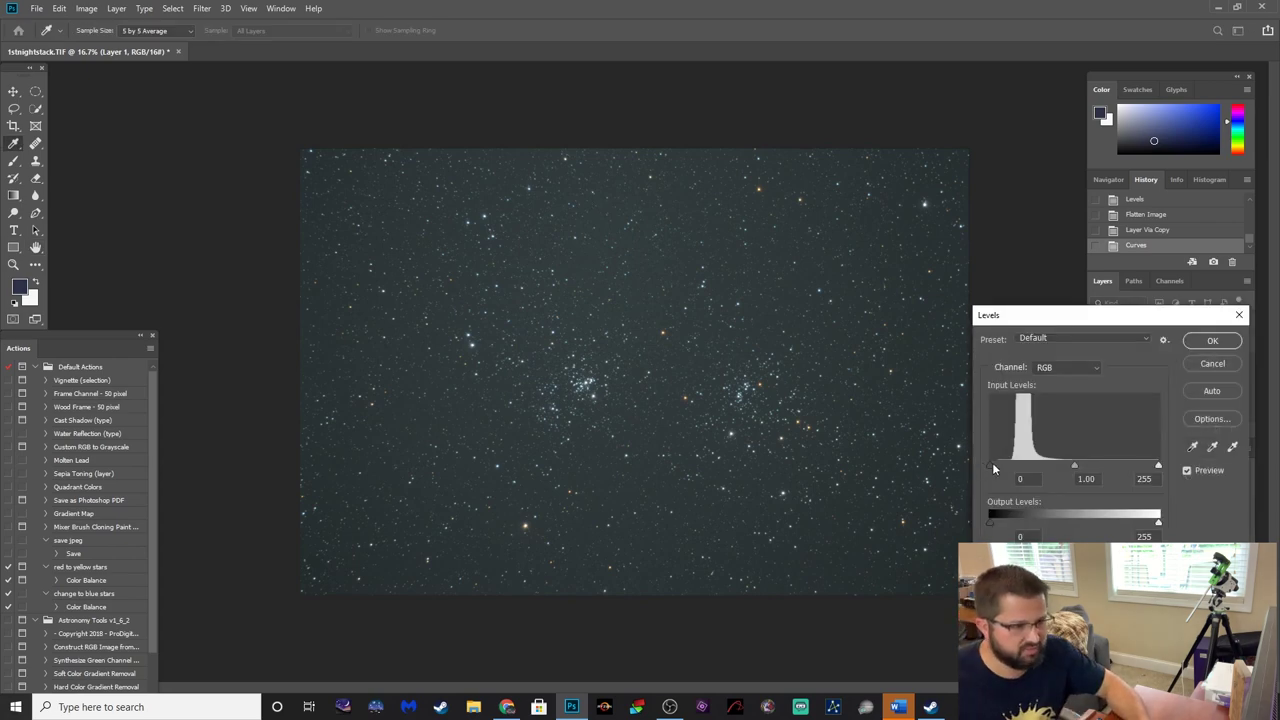
pyautogui.moveTo(990, 465); pyautogui.dragTo(999, 465)
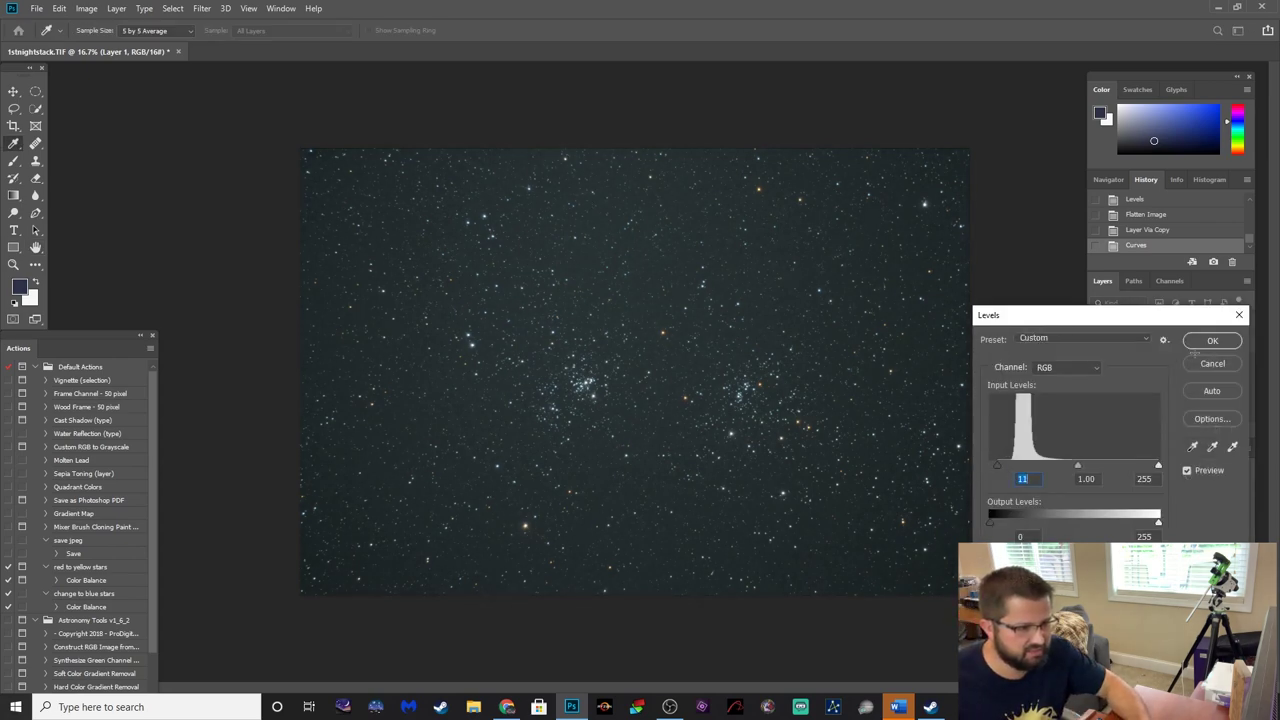
pyautogui.click(1213, 340)
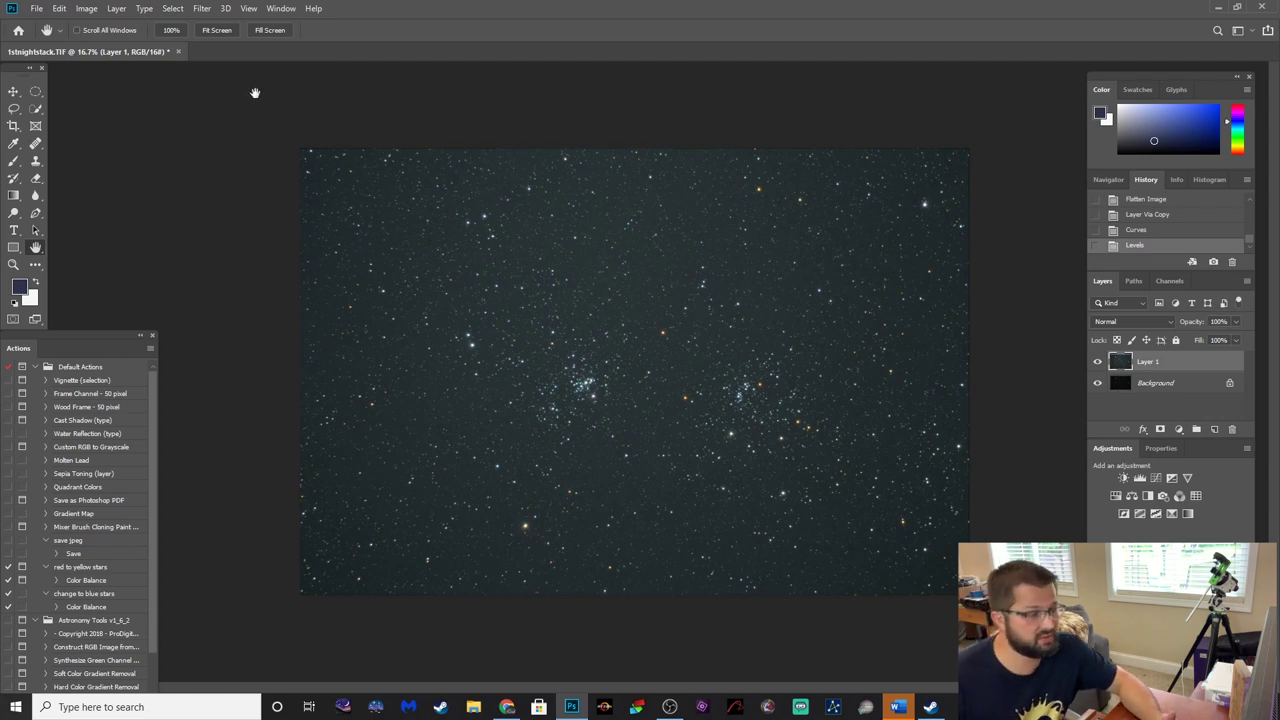
pyautogui.click(200, 9)
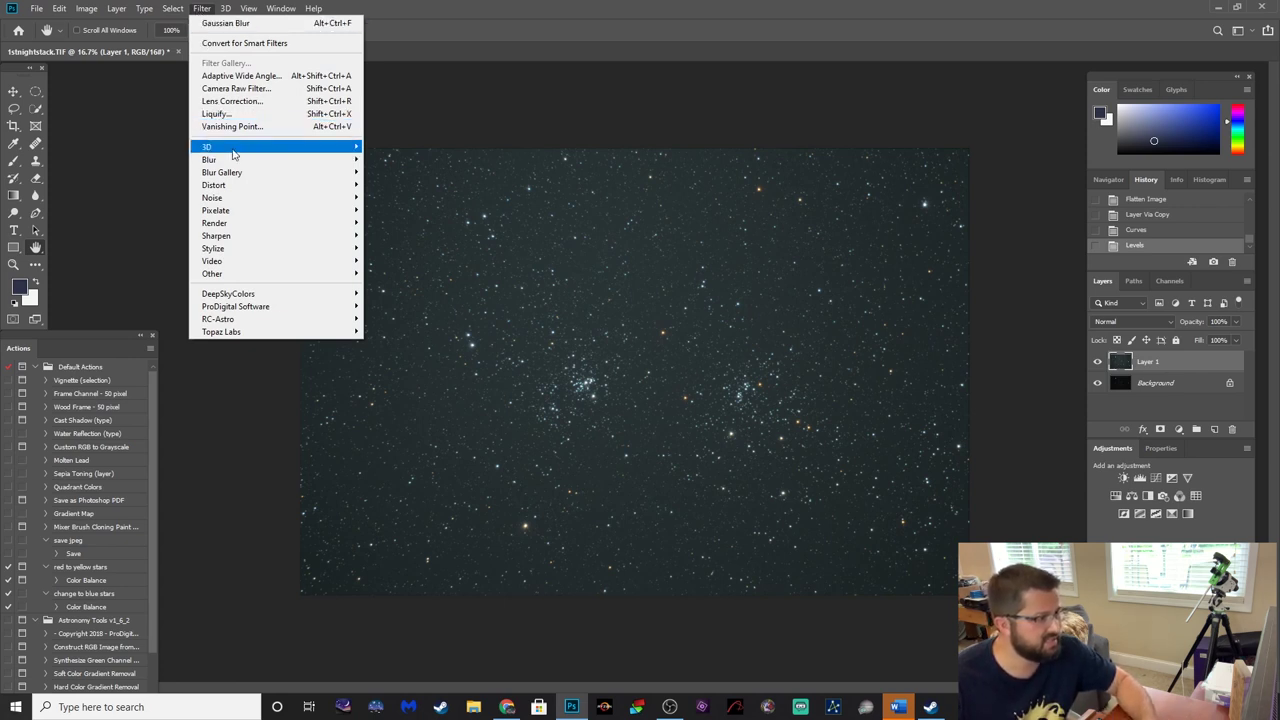
# Run RC-Astro GradientXTerminator on Layer 1 with Medium detail and Medium aggressiveness.
pyautogui.moveTo(233, 152)
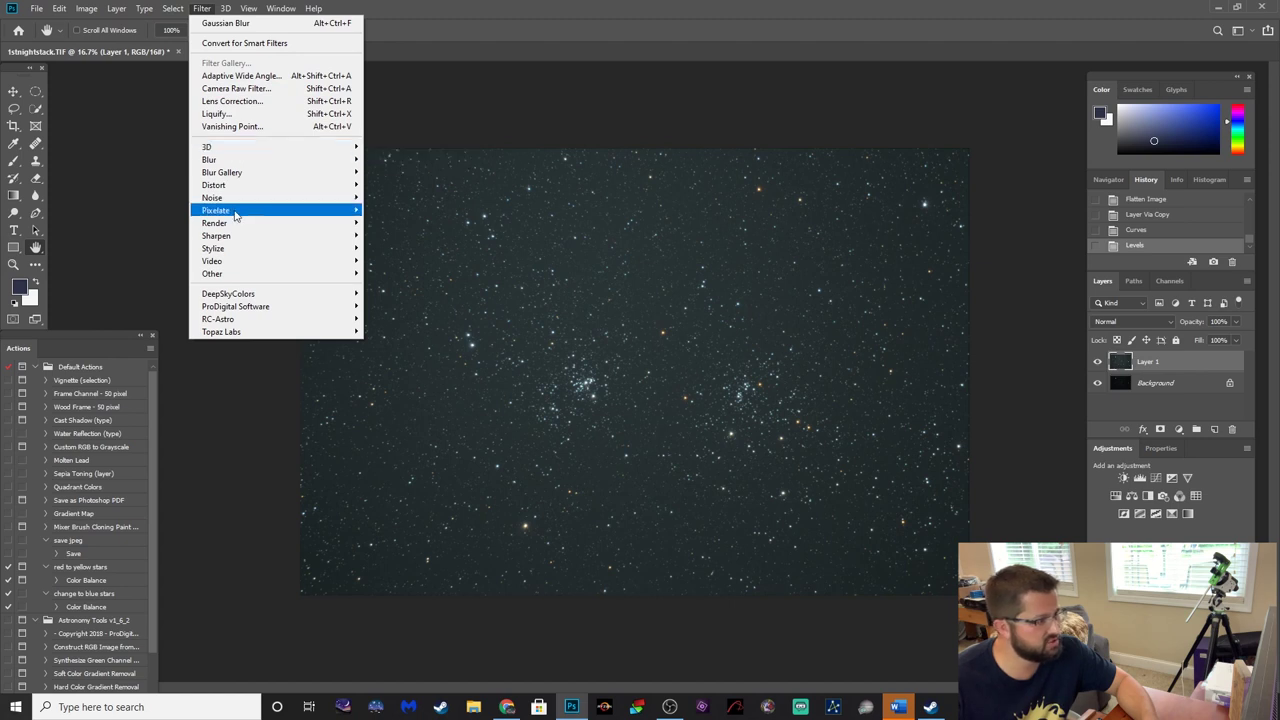
pyautogui.moveTo(314, 322)
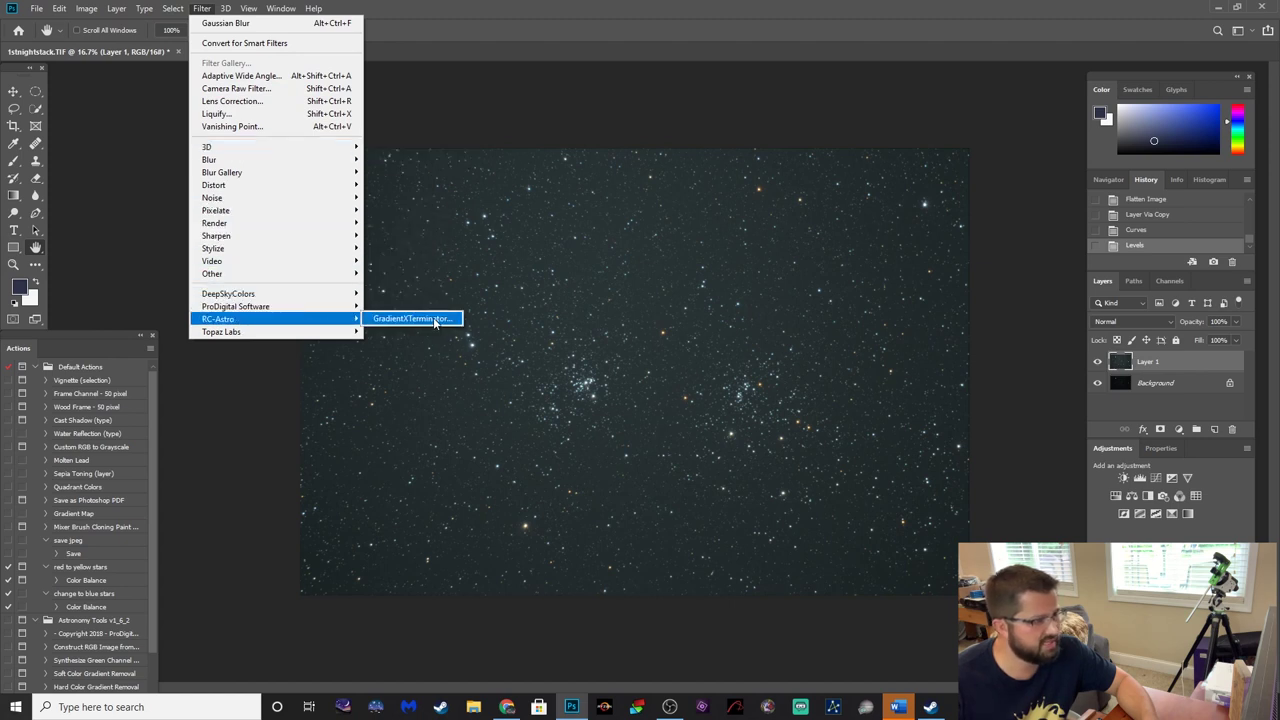
pyautogui.click(433, 318)
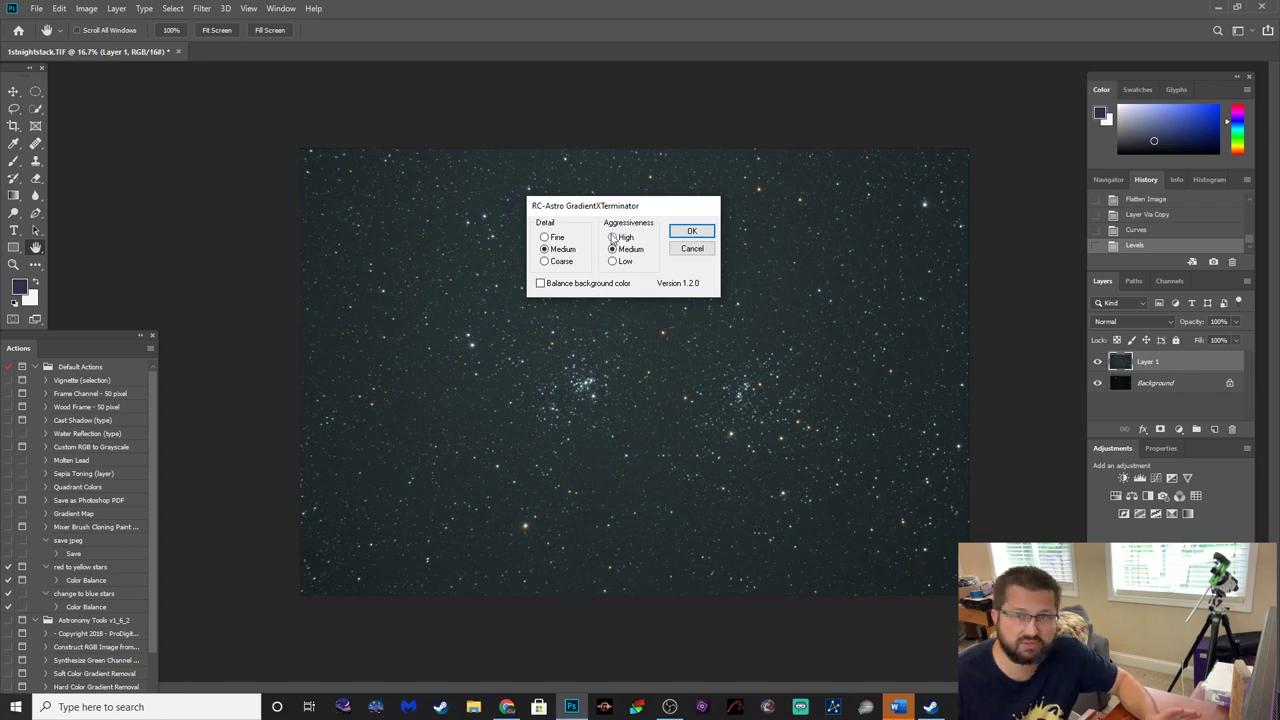
pyautogui.click(698, 233)
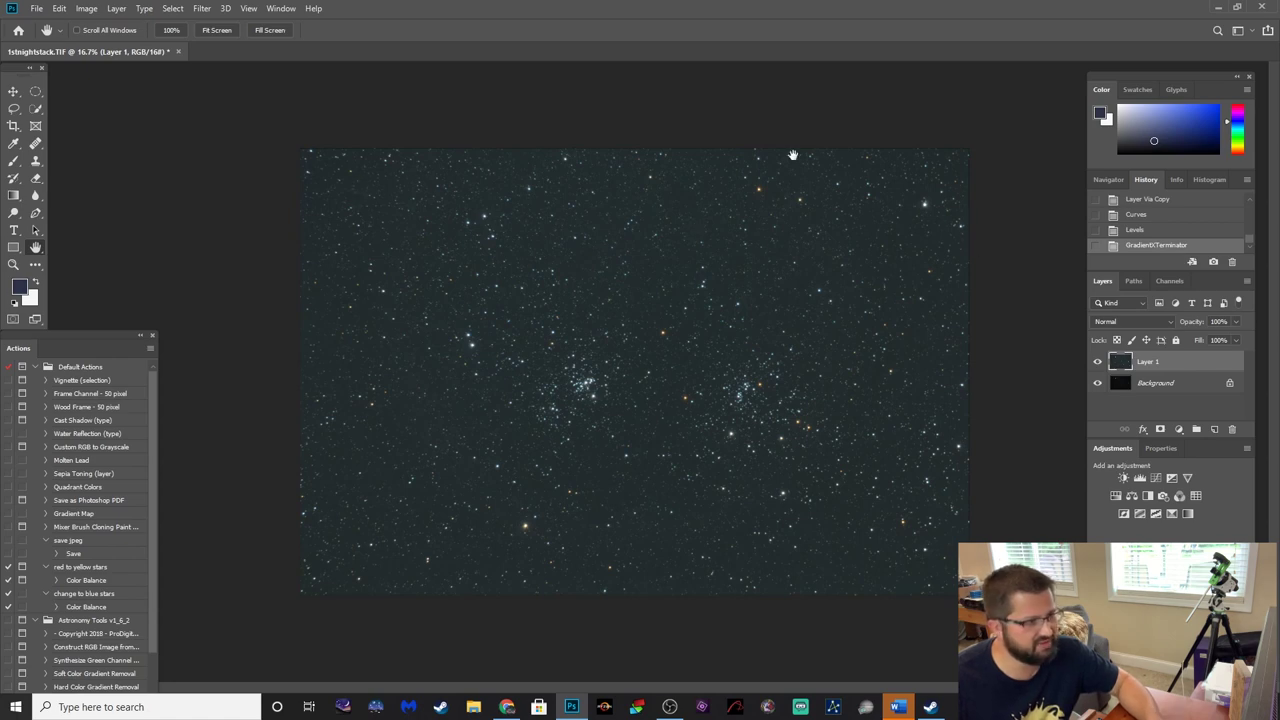
# Flatten the image and duplicate it onto a new Layer 1.
pyautogui.click(116, 8)
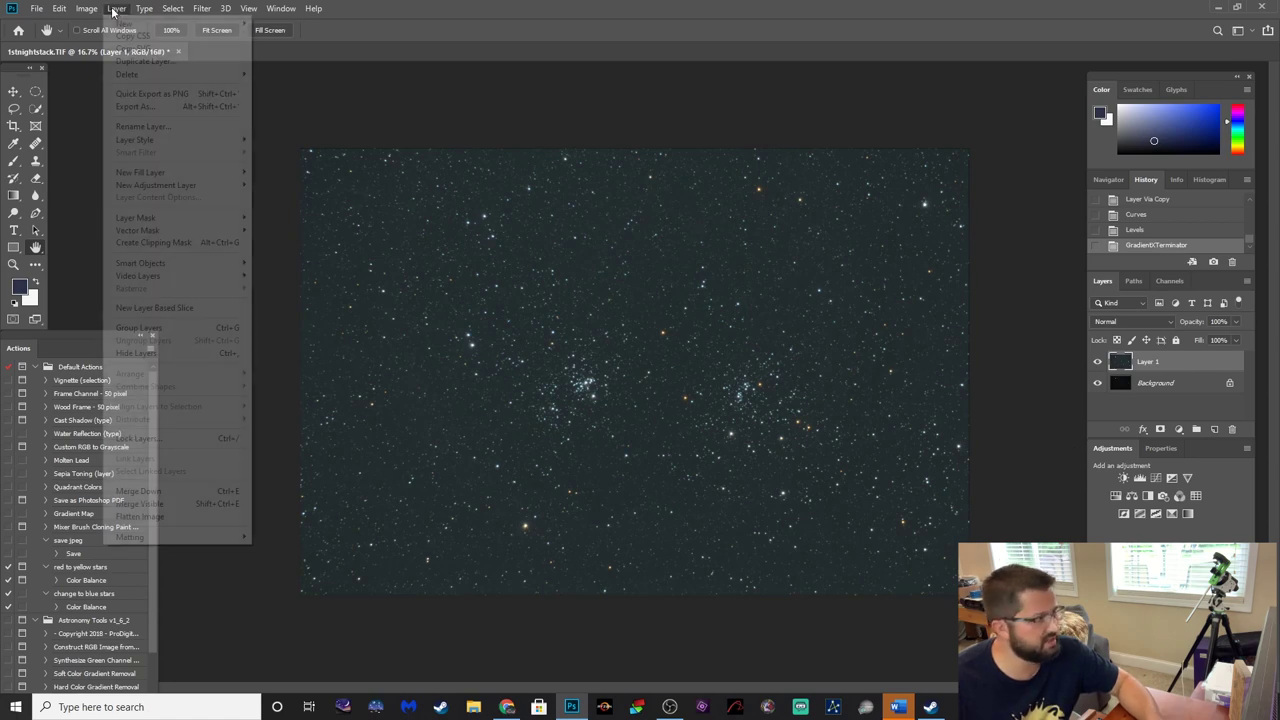
pyautogui.click(220, 516)
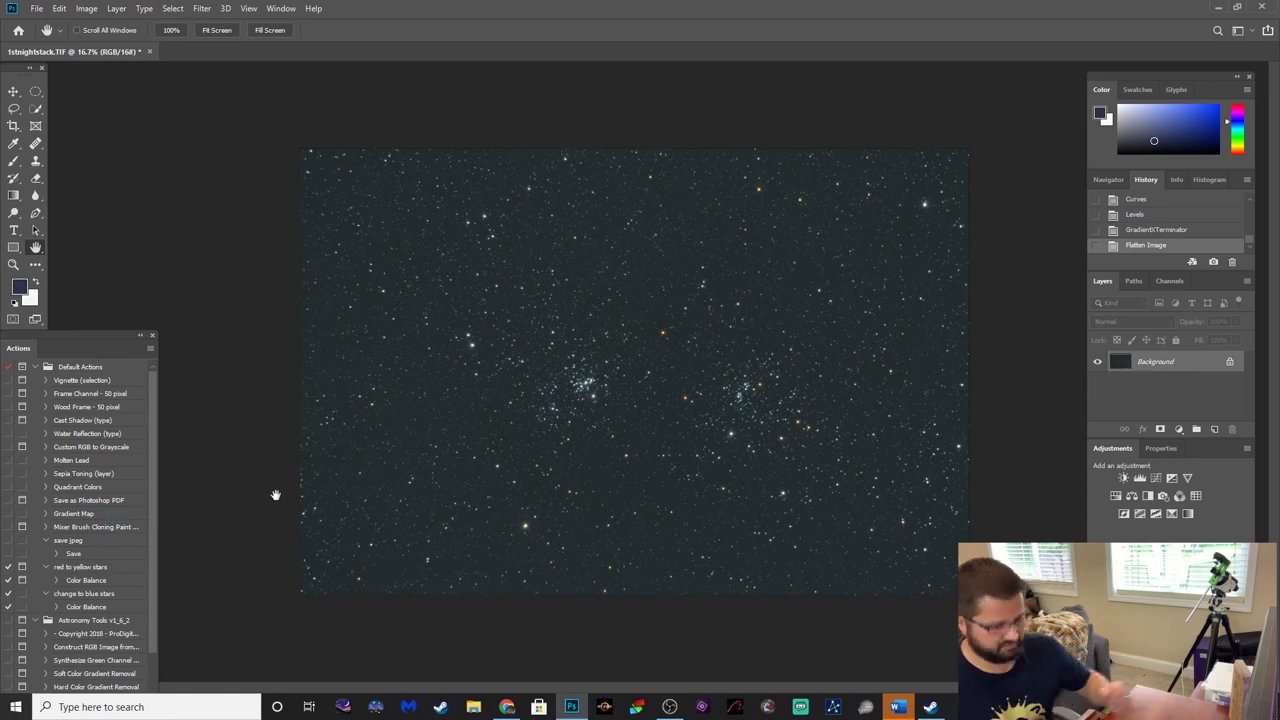
pyautogui.hotkey('ctrl', 'j')
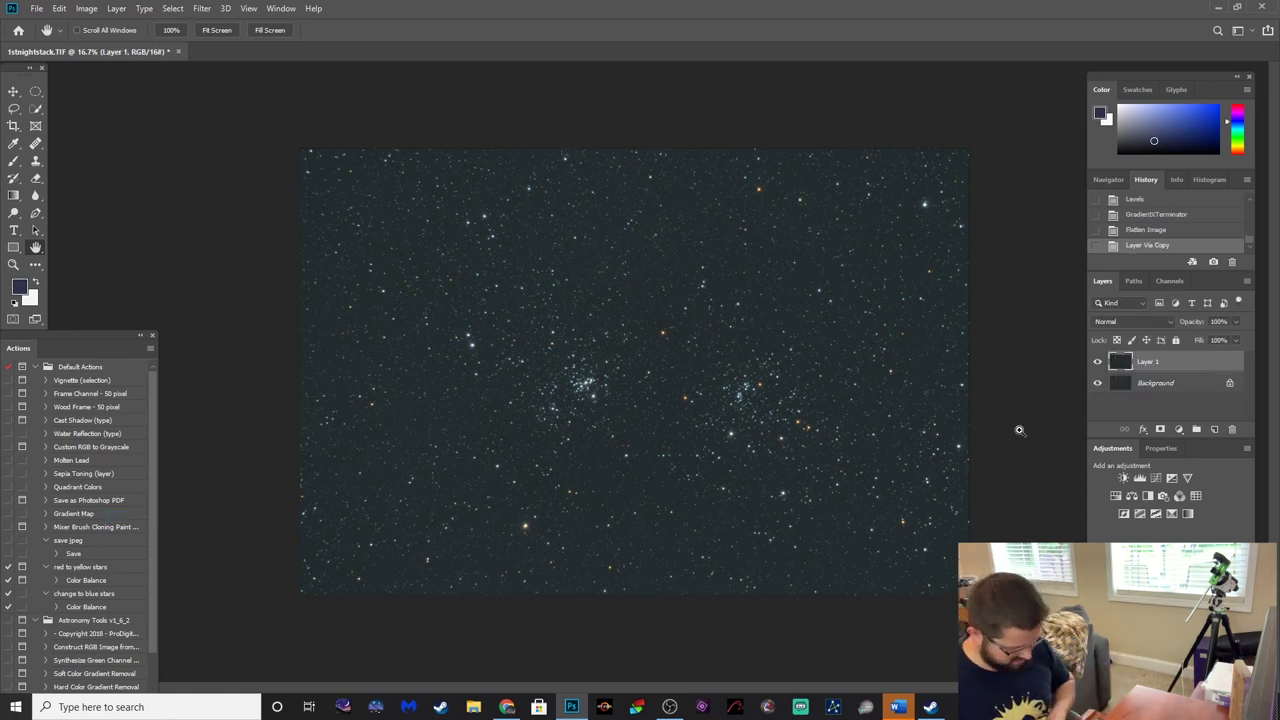
# Check the Red, Green and Blue histograms in Levels, then cancel without changes.
pyautogui.hotkey('ctrl', 'l')
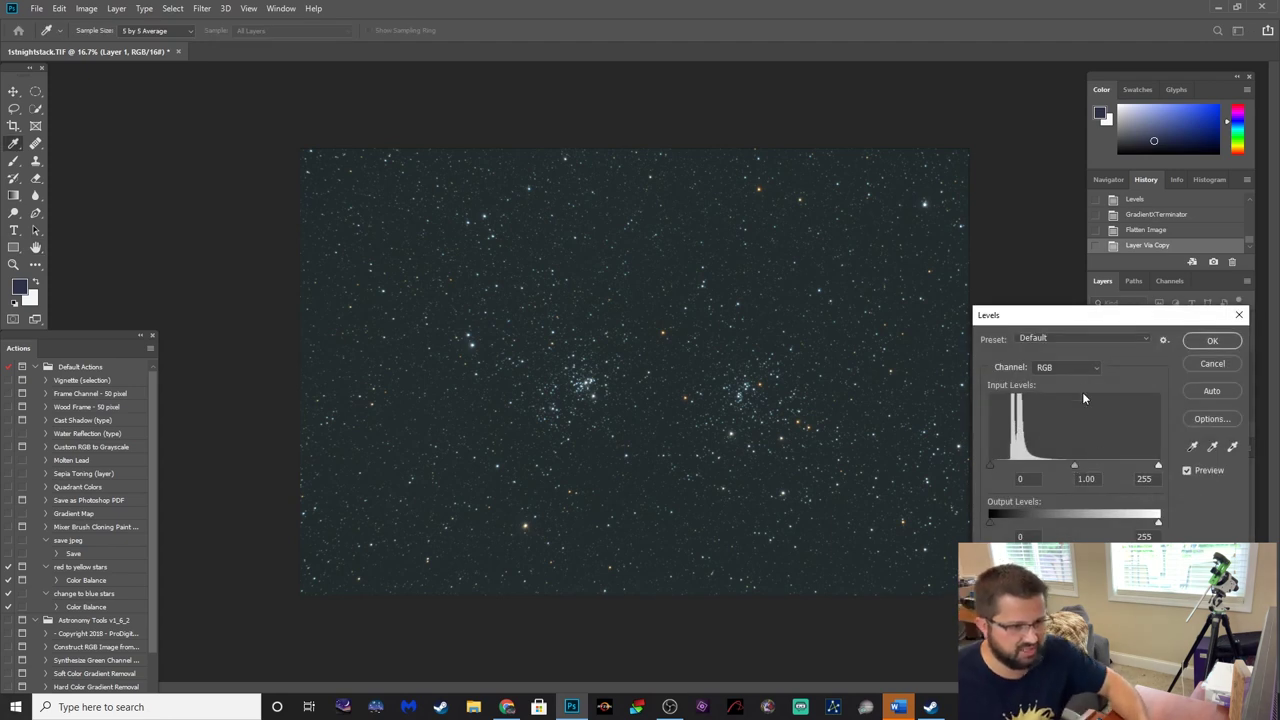
pyautogui.click(1072, 370)
pyautogui.click(1067, 388)
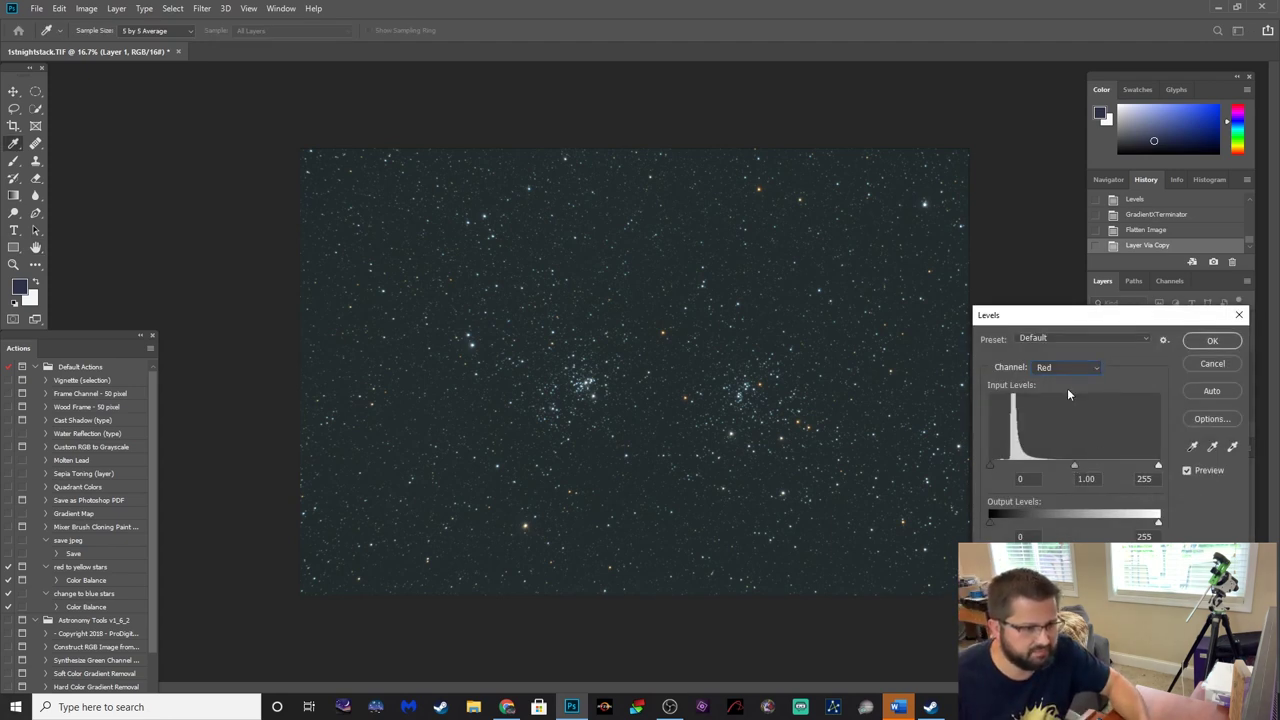
pyautogui.click(1062, 370)
pyautogui.click(1061, 399)
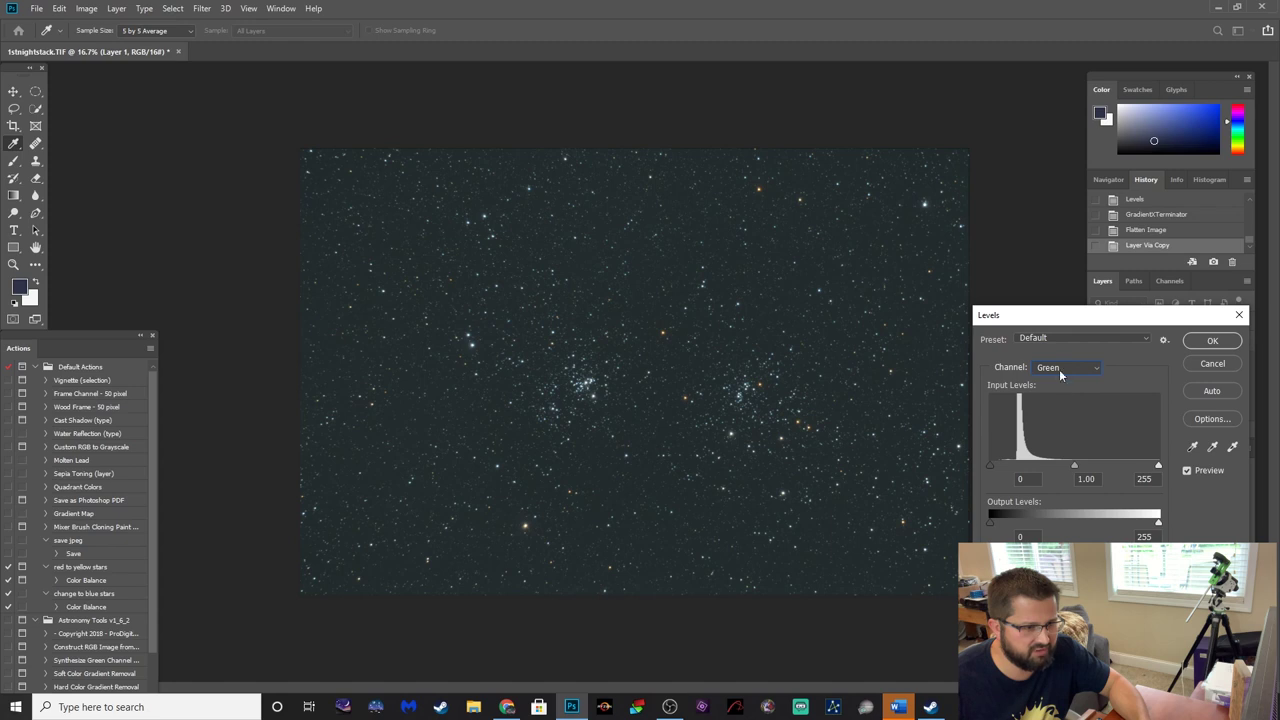
pyautogui.click(1061, 370)
pyautogui.click(1062, 416)
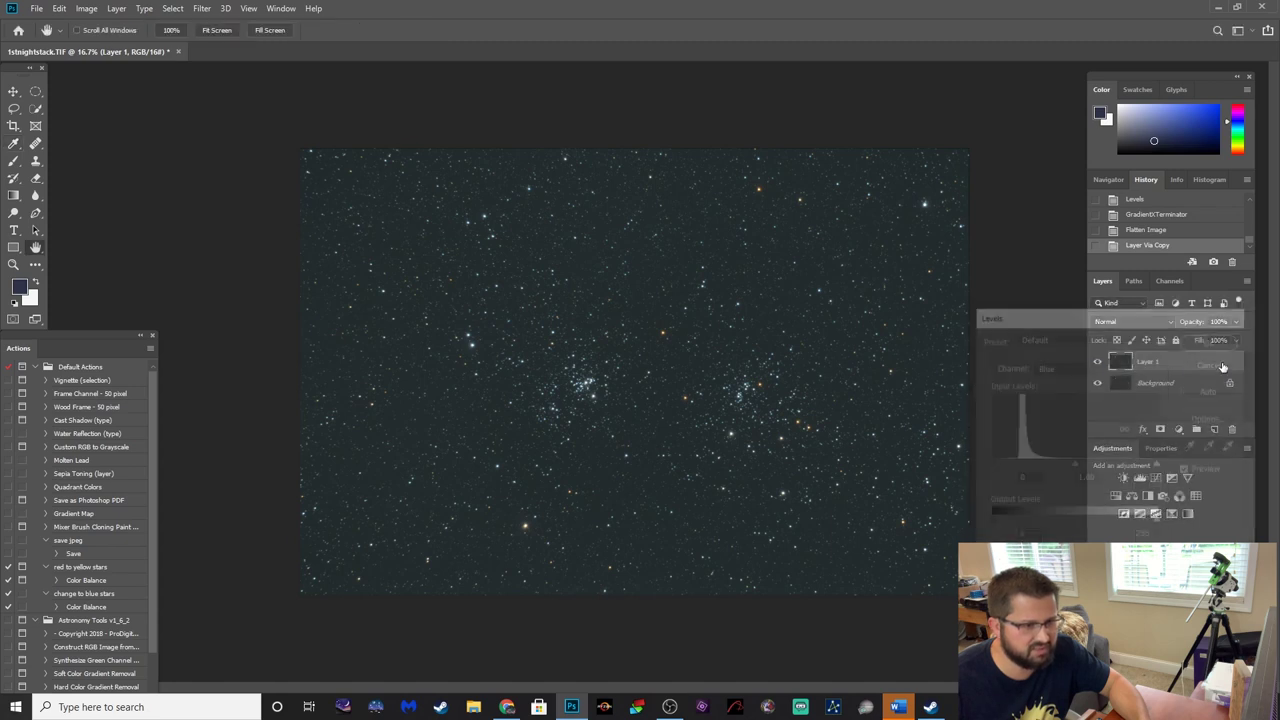
pyautogui.click(1212, 363)
pyautogui.press('h')
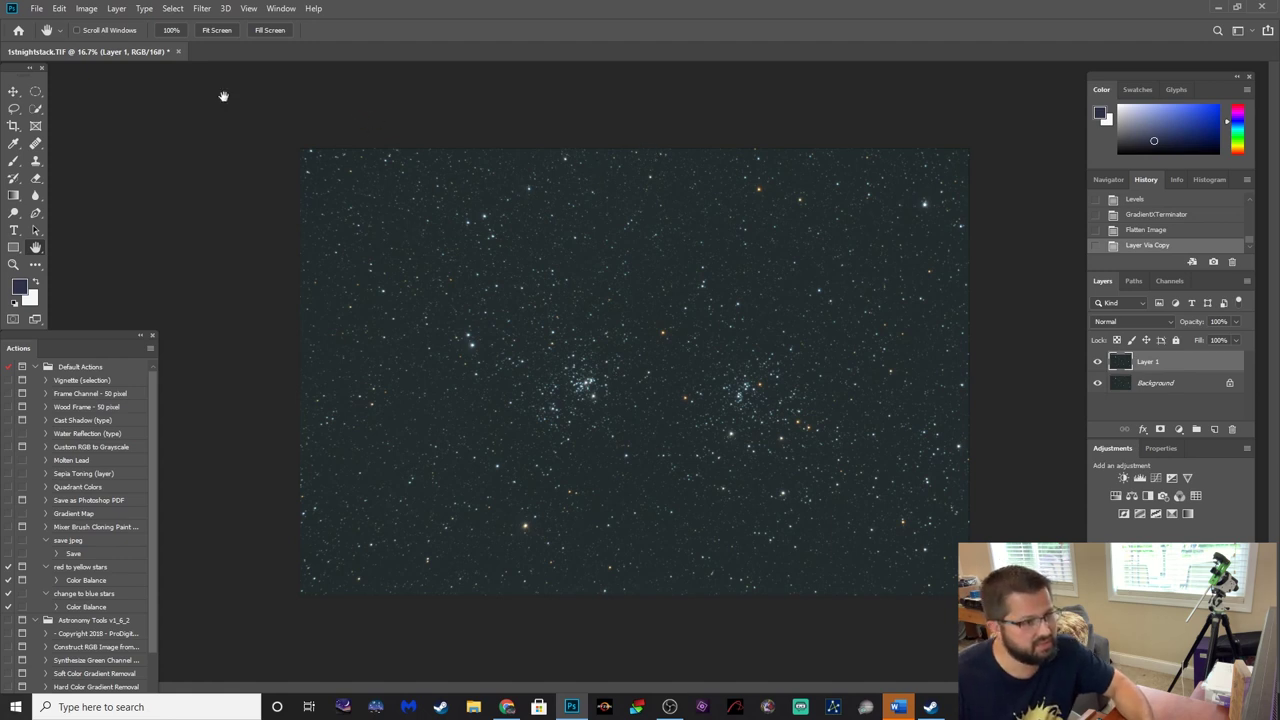
# Average Layer 1 into a single flat sky colour with the Average blur.
pyautogui.click(202, 9)
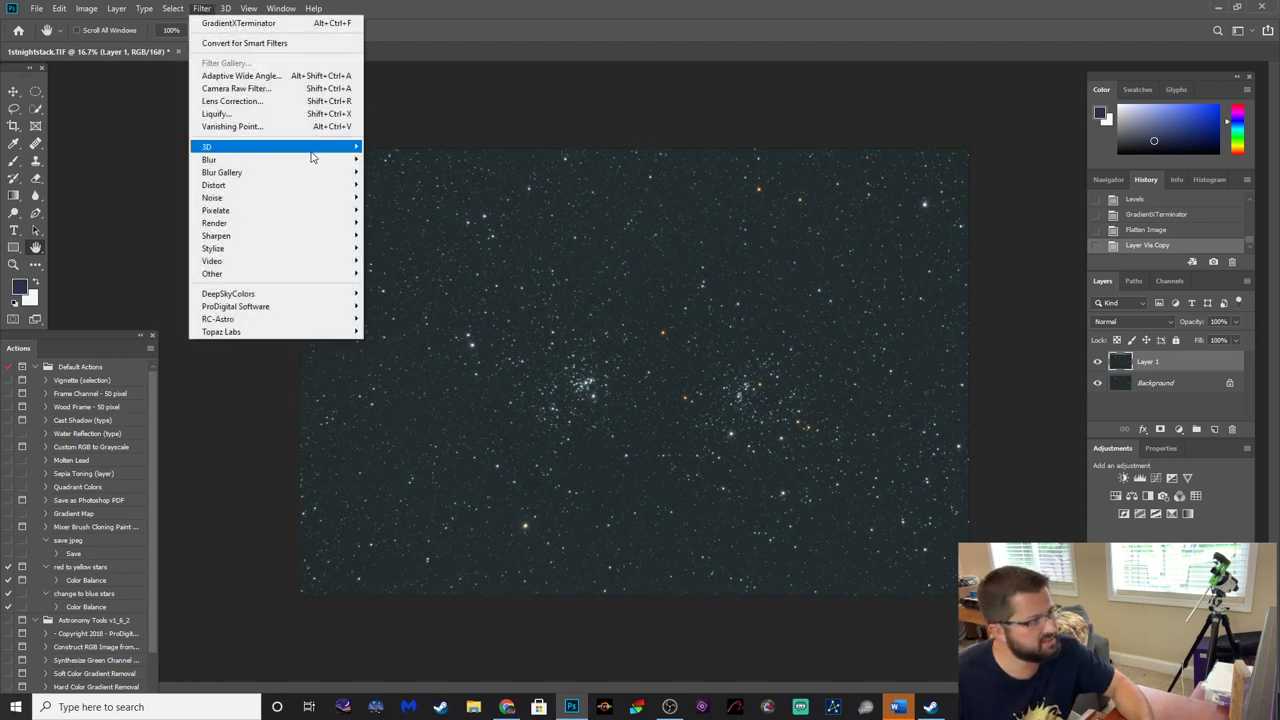
pyautogui.moveTo(328, 162)
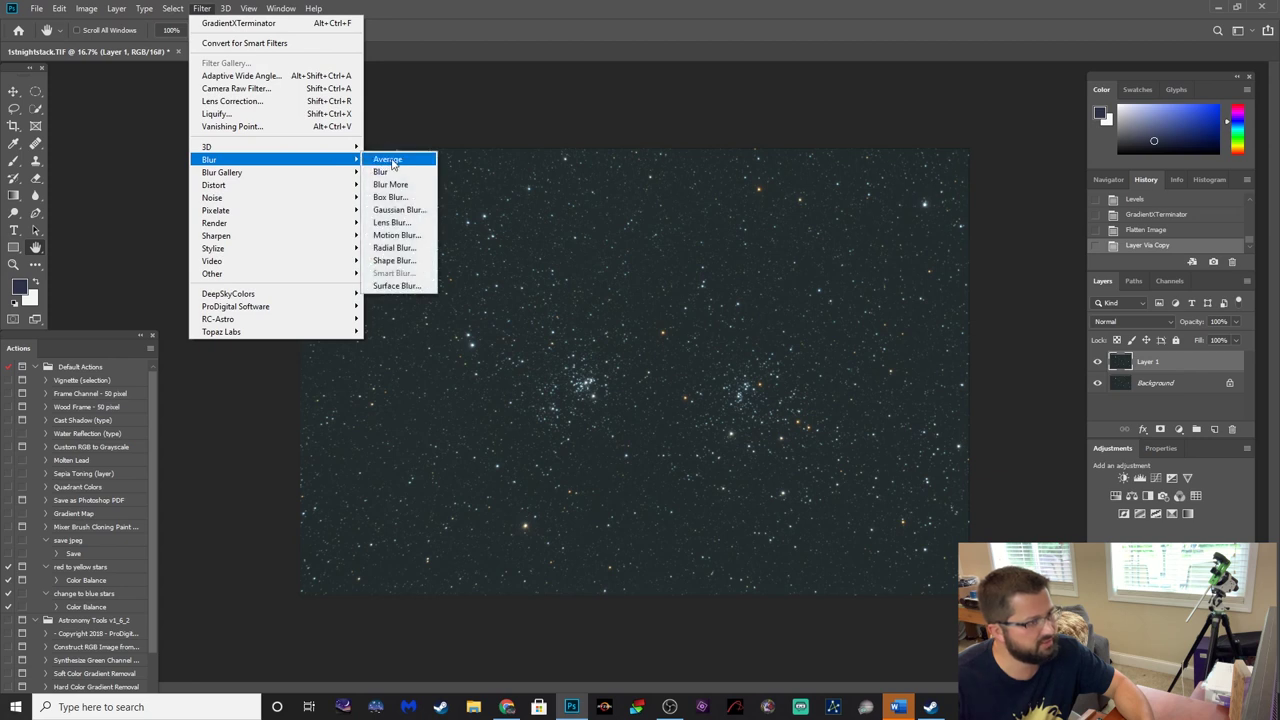
pyautogui.click(390, 163)
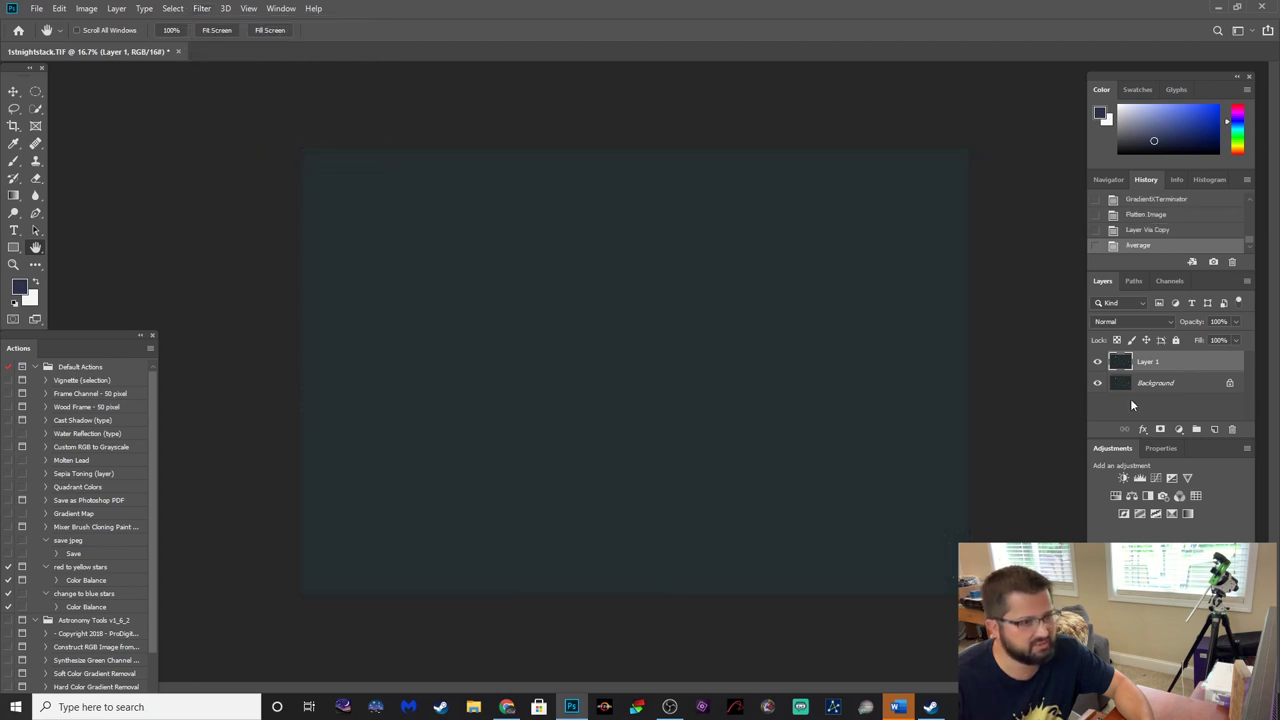
# Apply Image onto Background: source Layer 1, Subtract blending, scale 1, offset 25; compare visibility.
pyautogui.click(1124, 387)
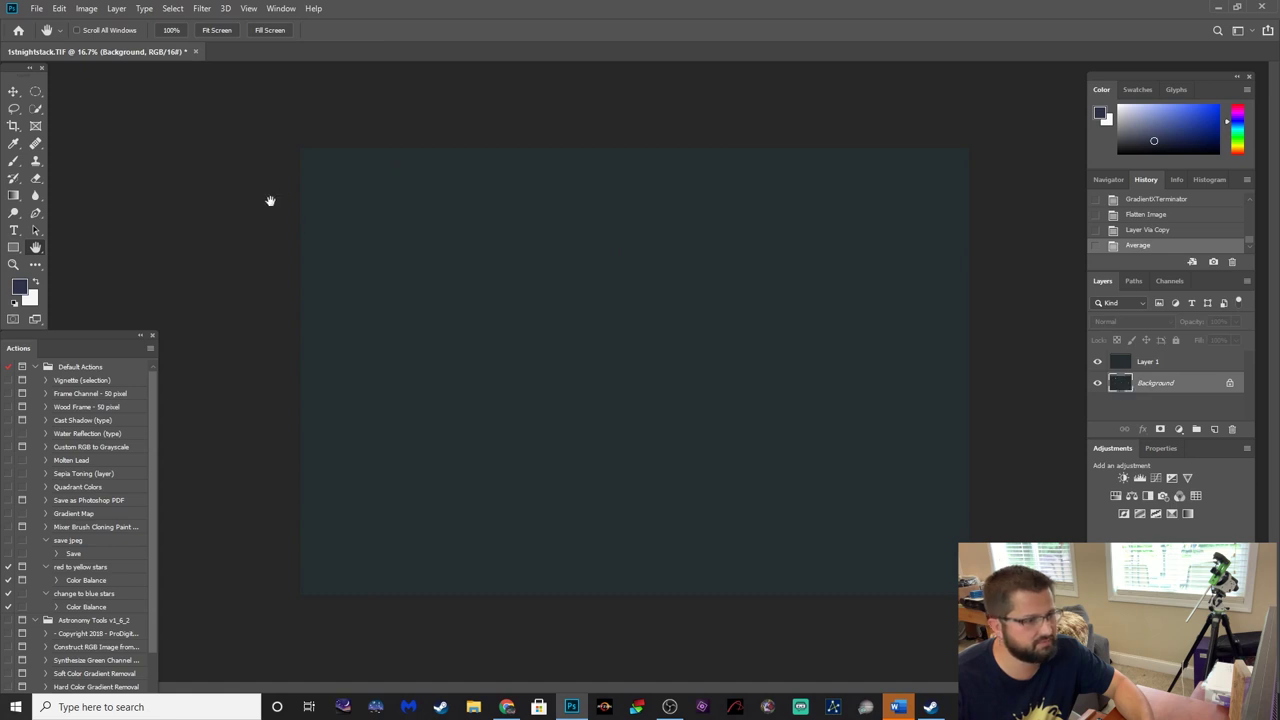
pyautogui.click(88, 9)
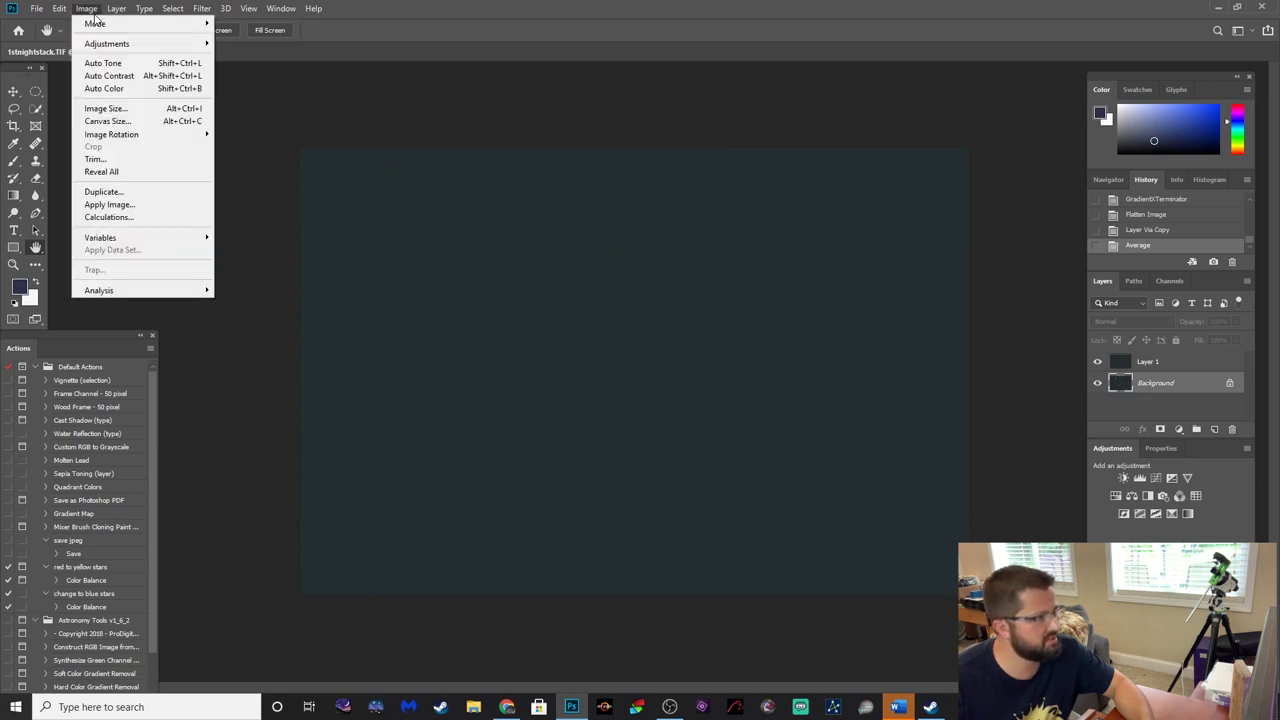
pyautogui.click(108, 204)
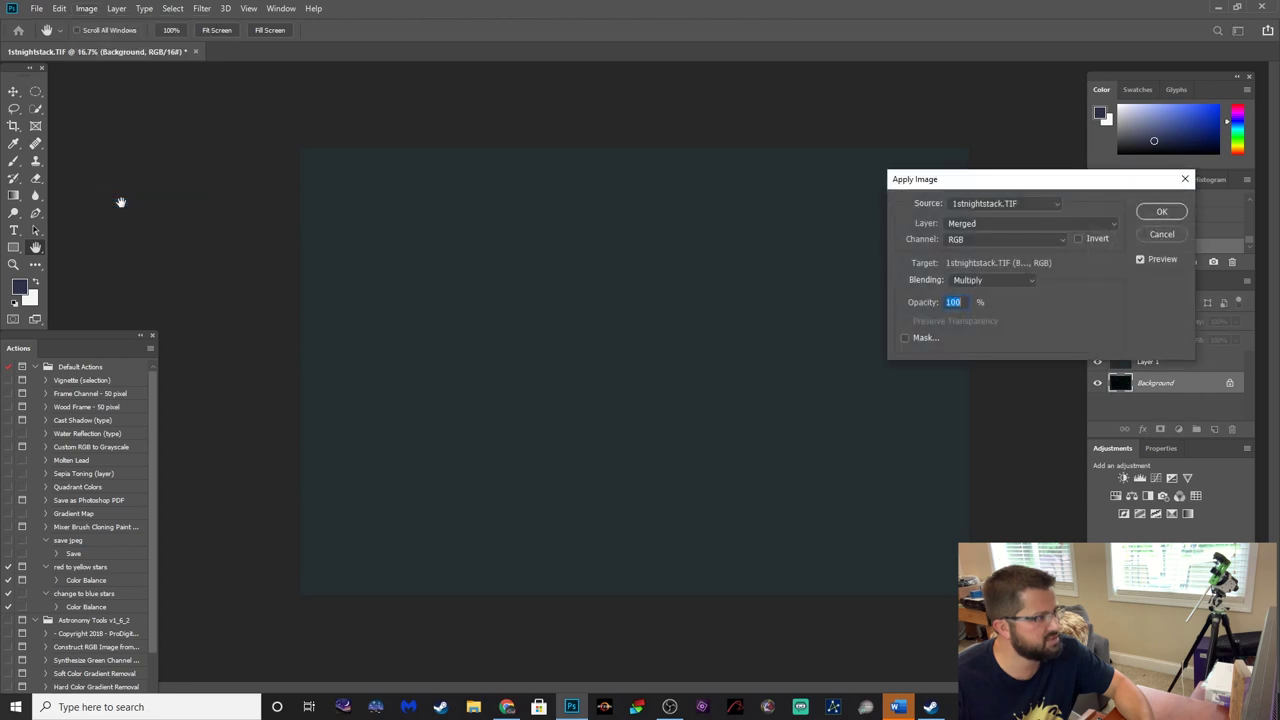
pyautogui.click(999, 284)
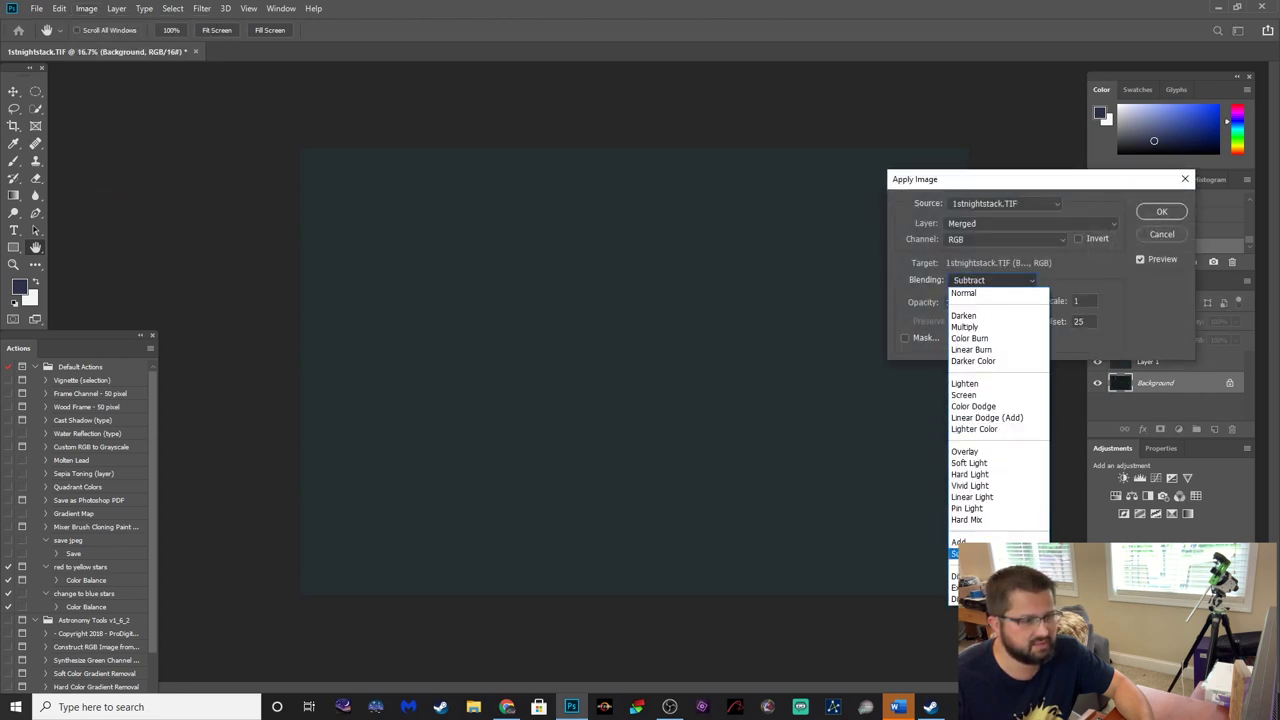
pyautogui.click(975, 553)
pyautogui.moveTo(1032, 181); pyautogui.dragTo(893, 180)
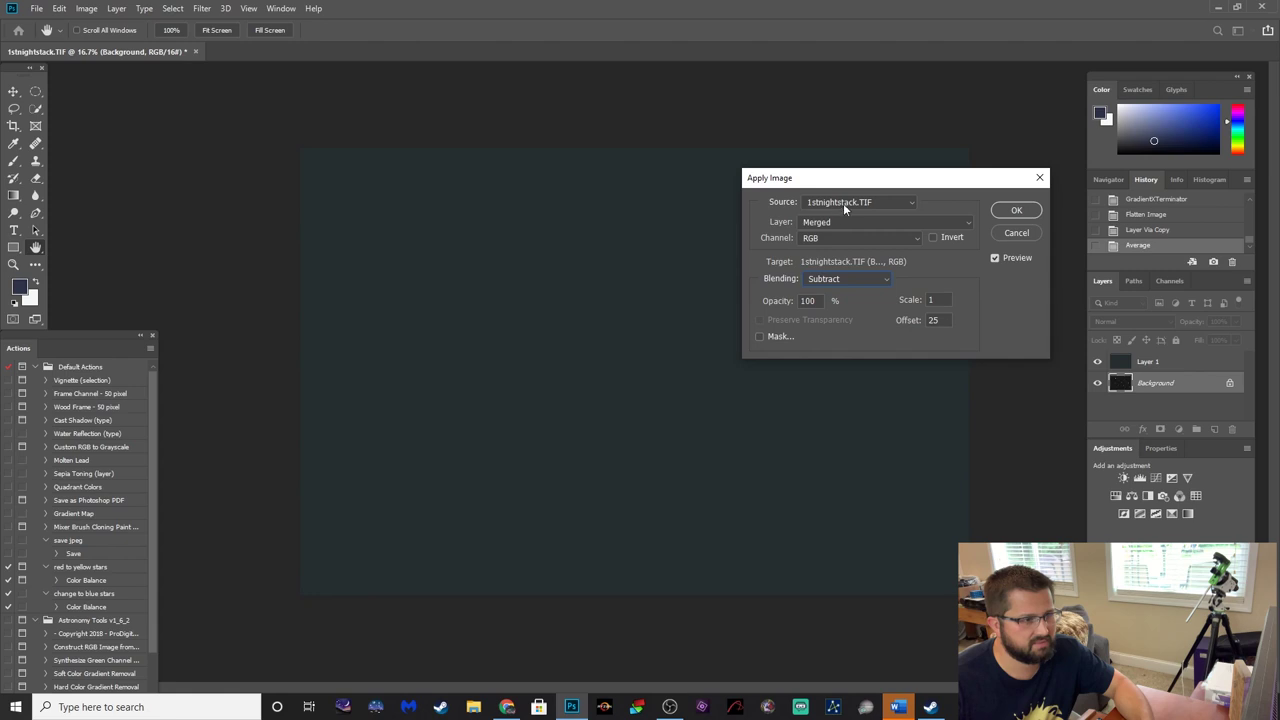
pyautogui.click(893, 200)
pyautogui.click(901, 202)
pyautogui.click(914, 223)
pyautogui.click(879, 258)
pyautogui.click(1016, 210)
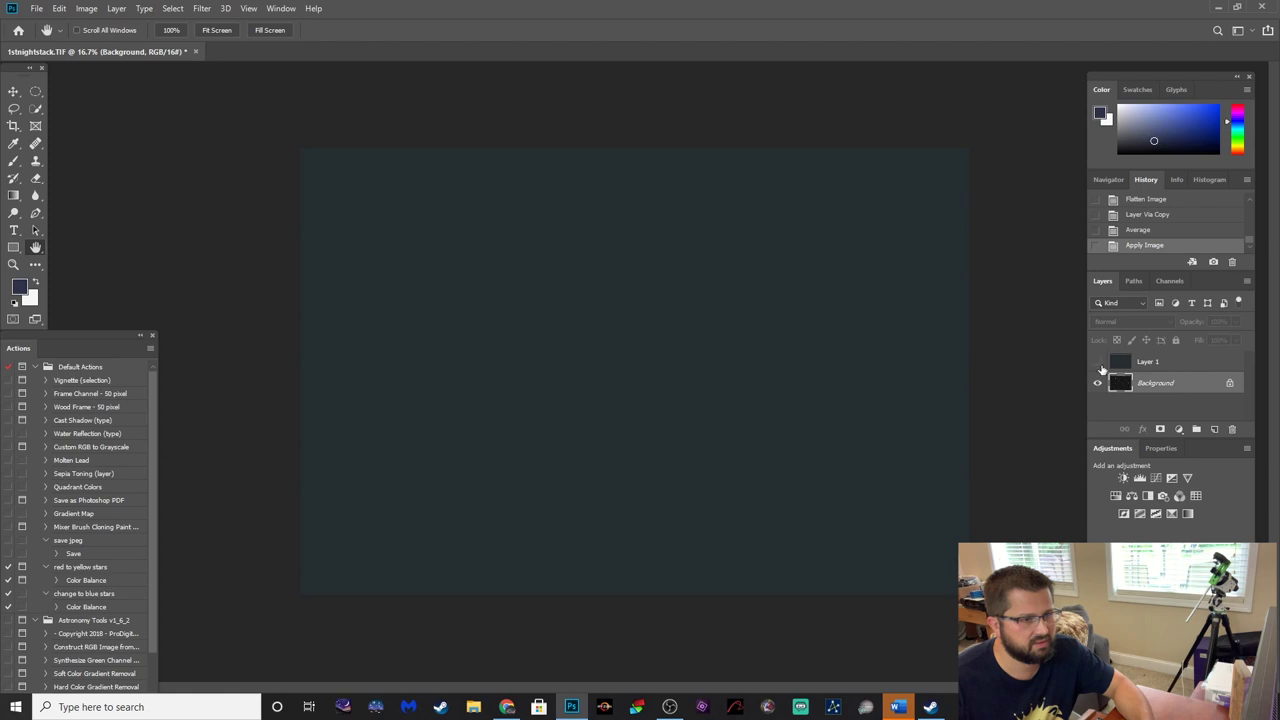
pyautogui.click(1100, 364)
pyautogui.click(1099, 362)
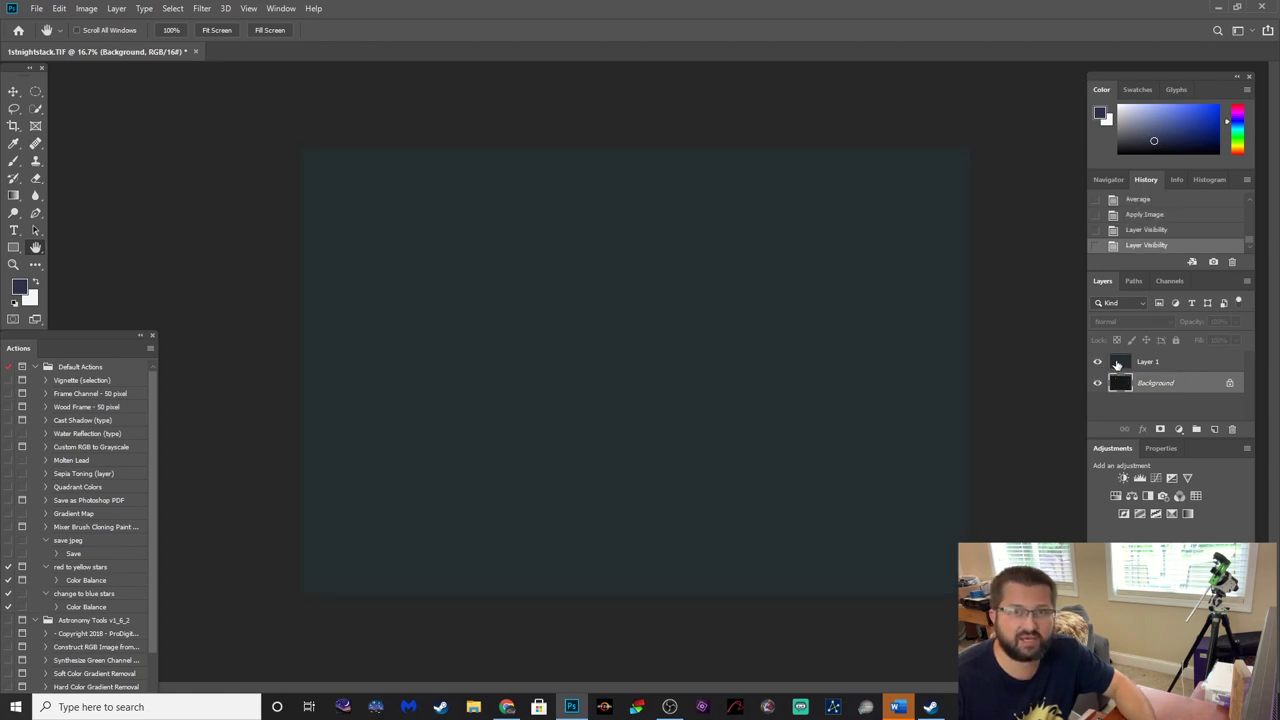
# Delete the teal Layer 1 and copy Background to a new Layer 1.
pyautogui.click(1125, 365)
pyautogui.moveTo(1147, 376); pyautogui.dragTo(1232, 429)
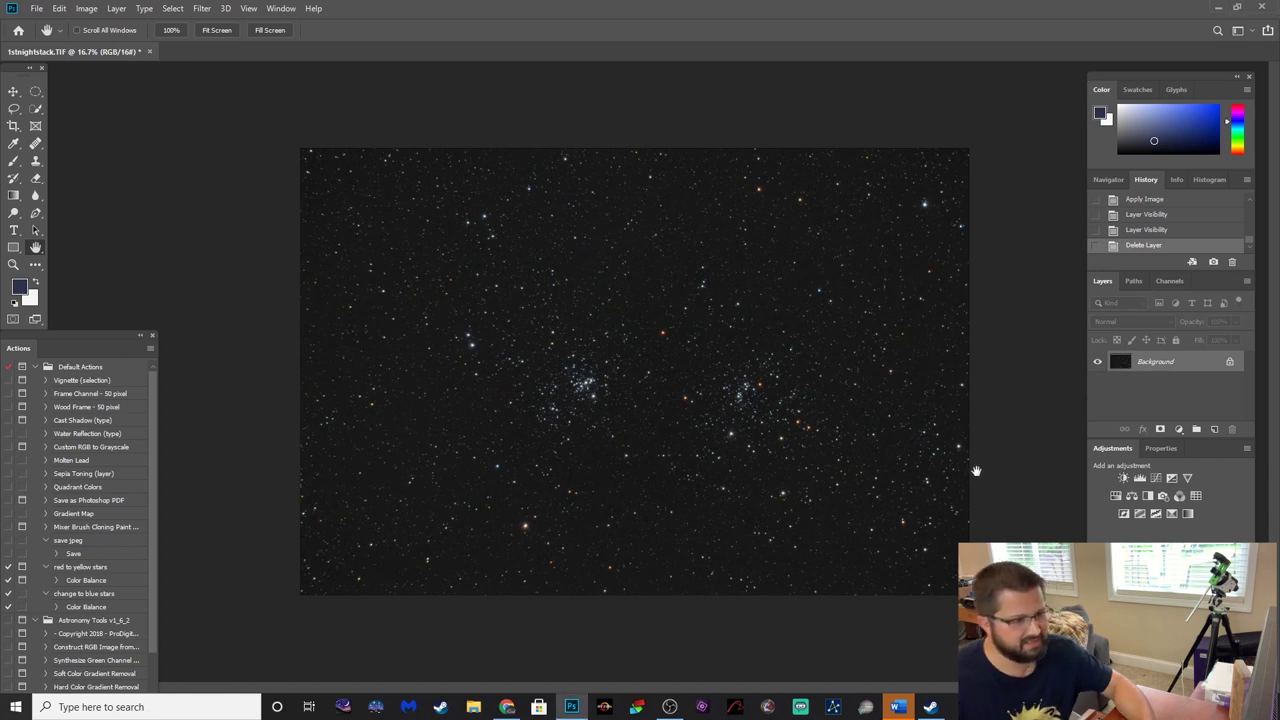
pyautogui.hotkey('ctrl', 'j')
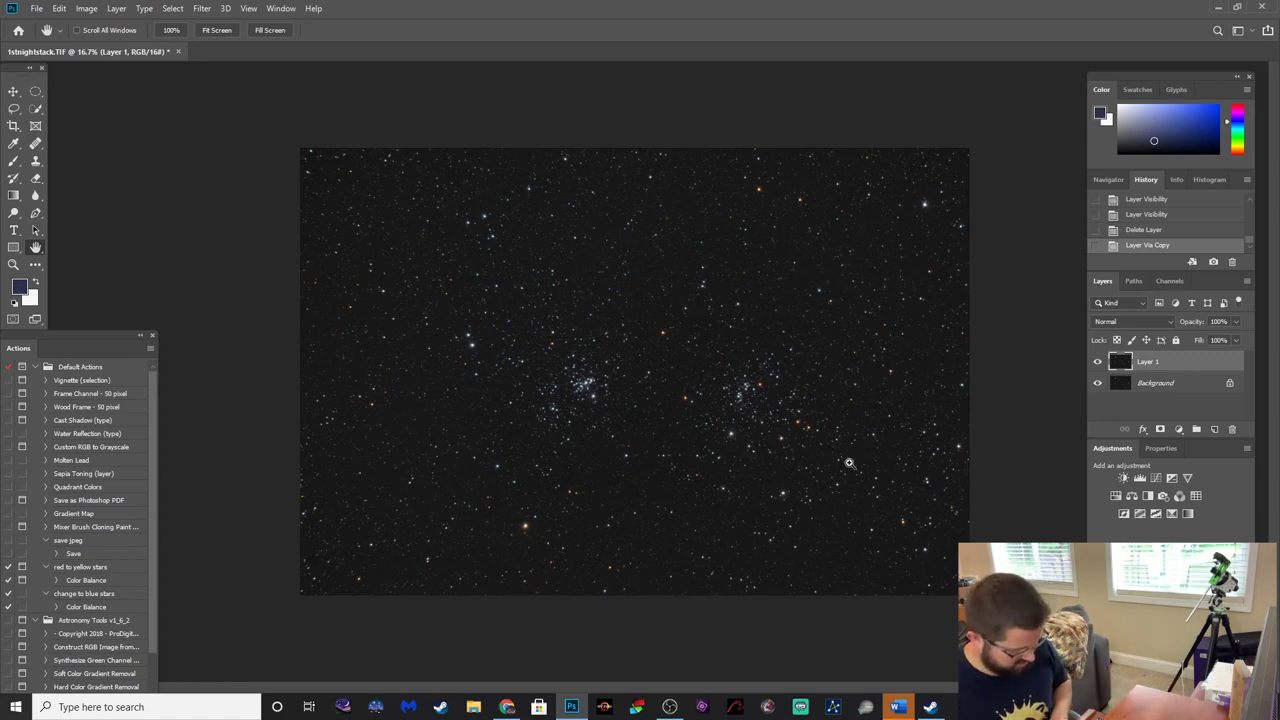
# Zoom in to inspect the star clusters, then zoom back out.
pyautogui.hotkey('ctrl', '+')
pyautogui.hotkey('ctrl', '+')
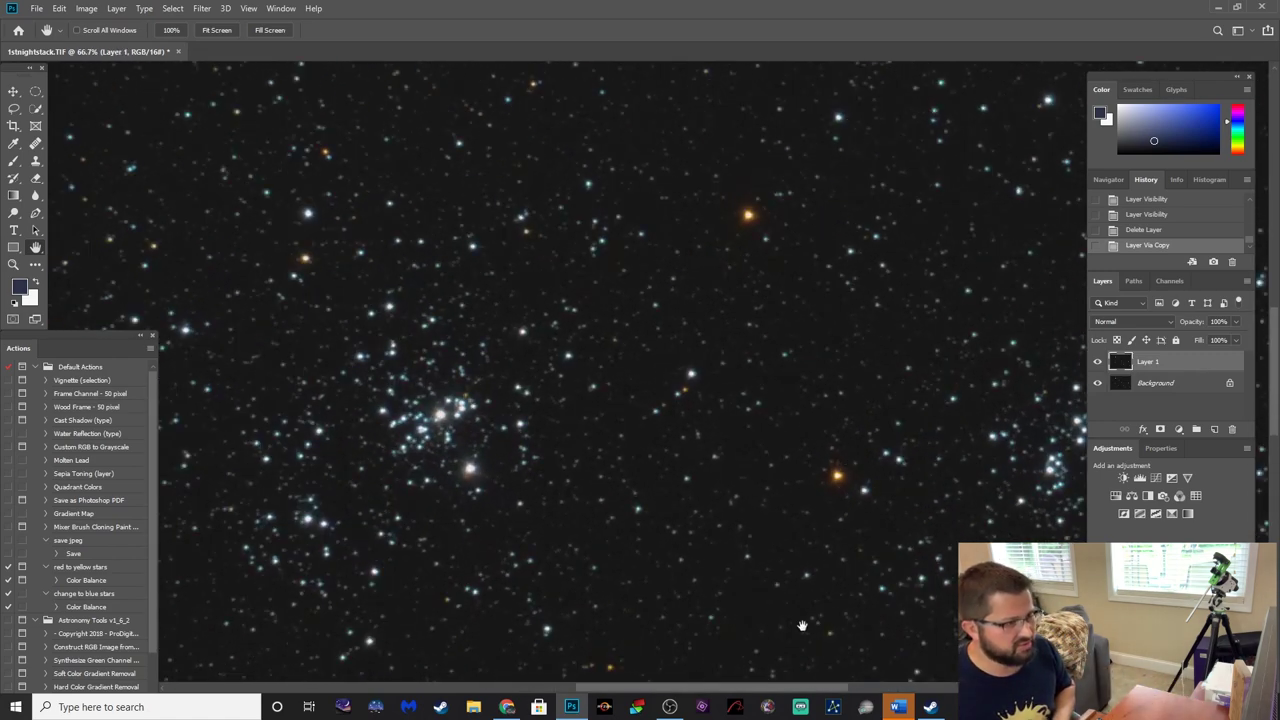
pyautogui.moveTo(773, 688); pyautogui.dragTo(700, 705)
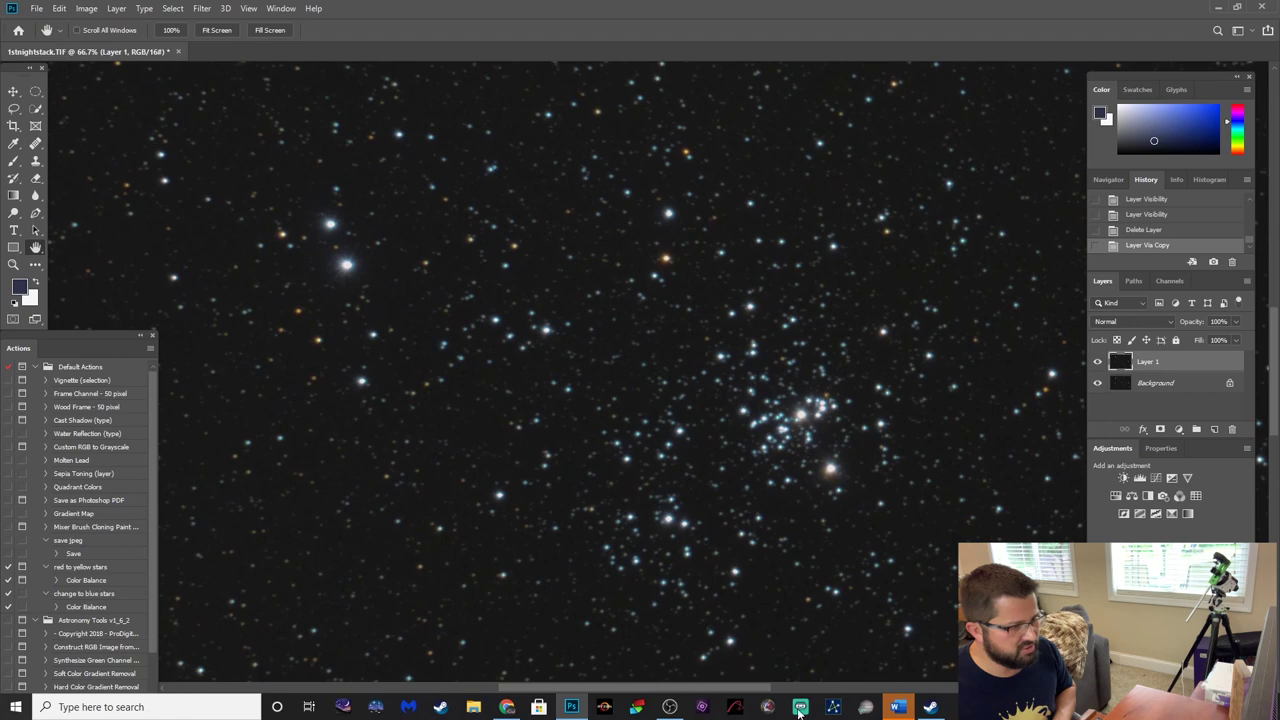
pyautogui.moveTo(742, 692); pyautogui.dragTo(808, 693)
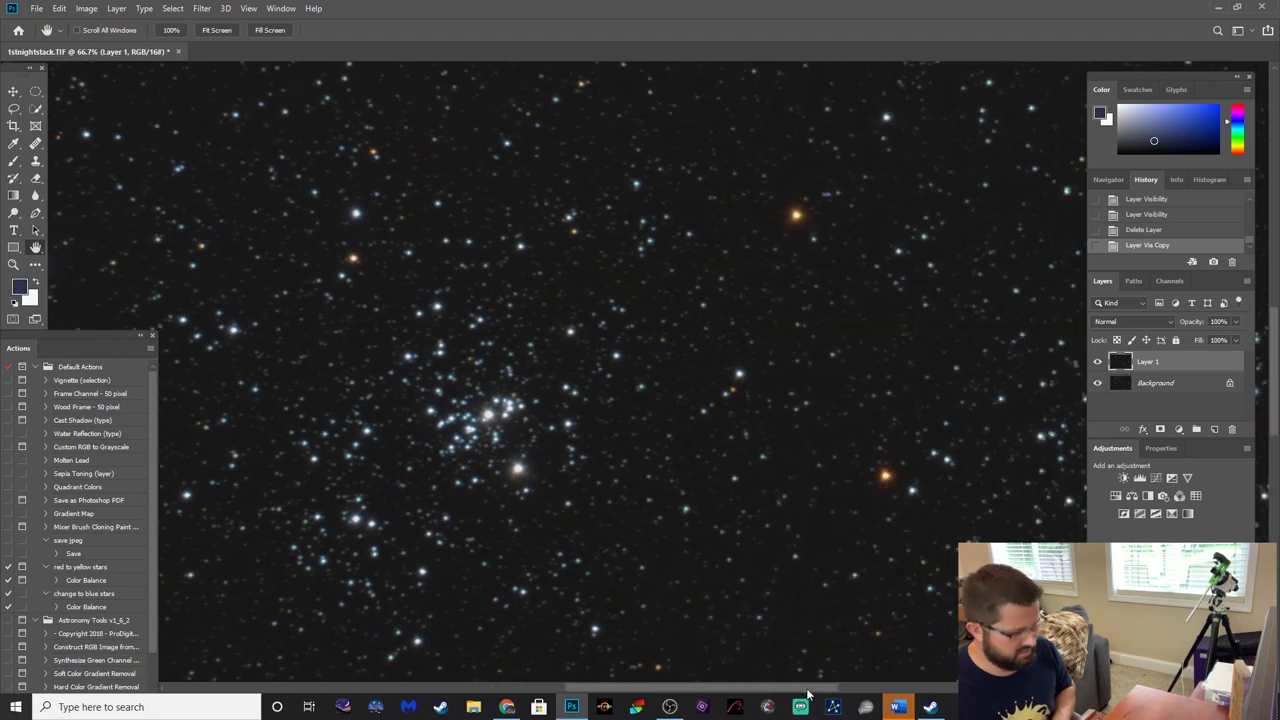
pyautogui.hotkey('ctrl', '-')
pyautogui.hotkey('ctrl', '-')
pyautogui.hotkey('ctrl', '-')
pyautogui.hotkey('ctrl', '-')
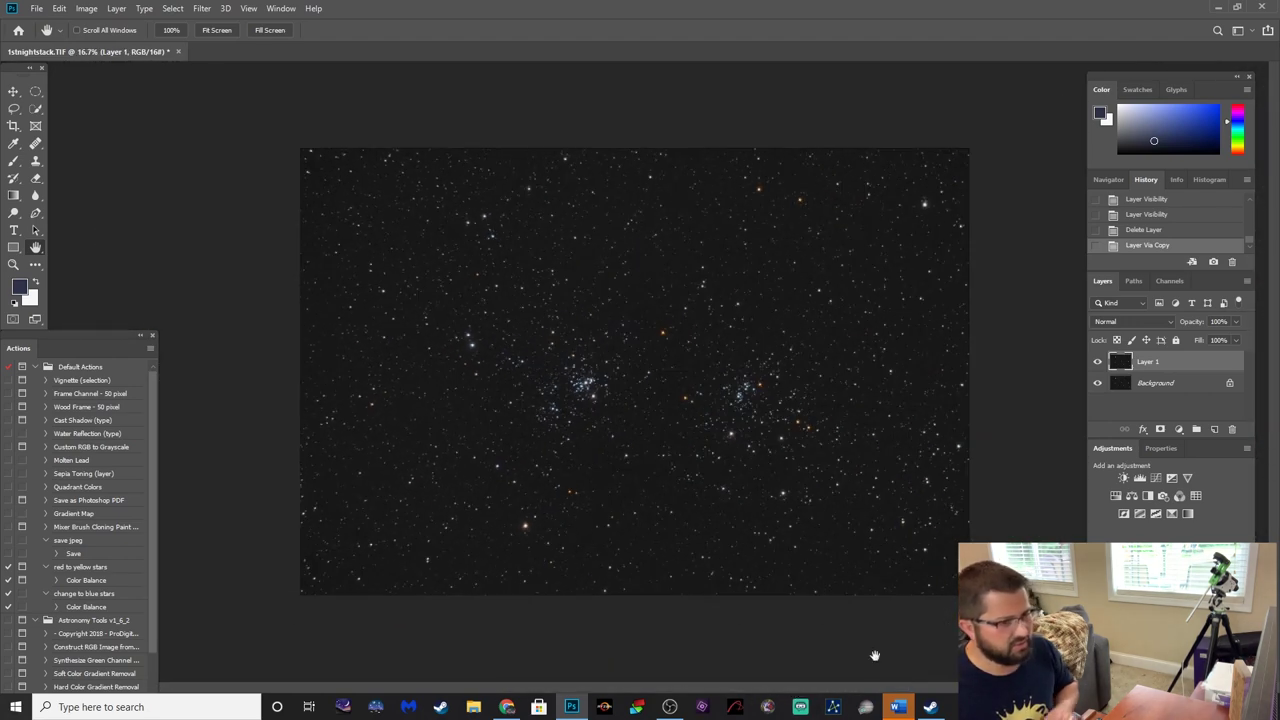
pyautogui.click(173, 9)
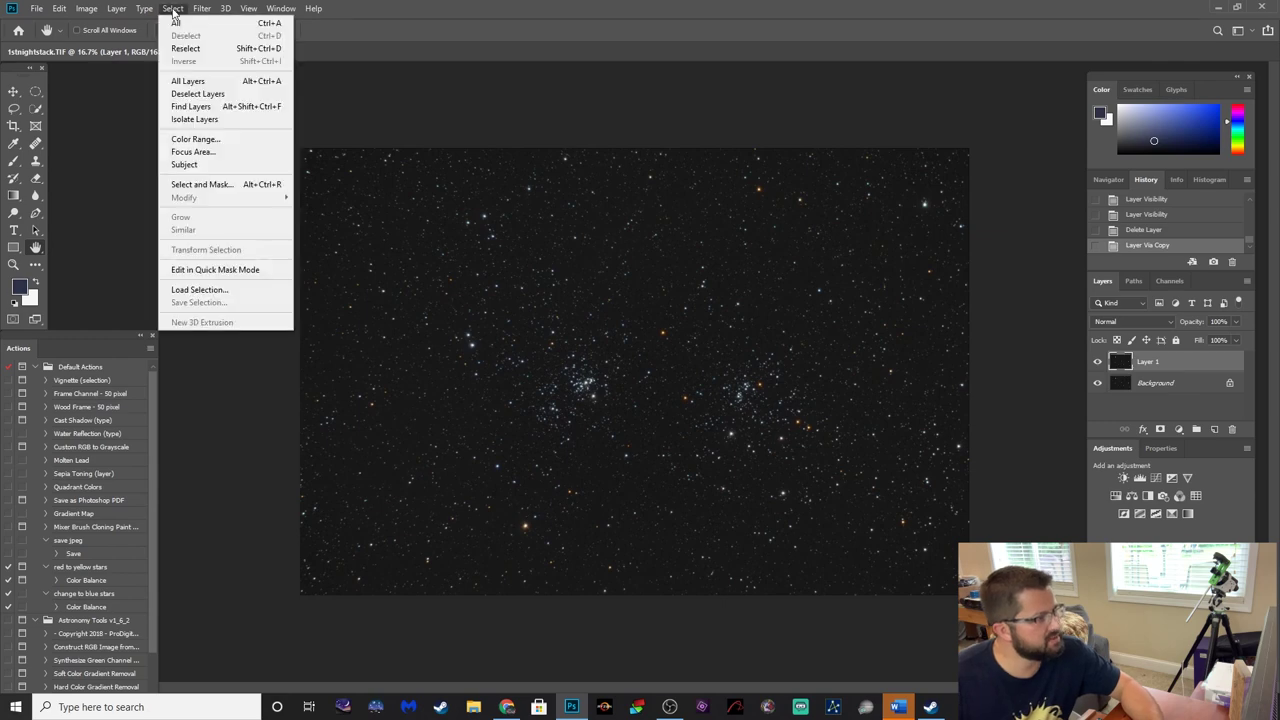
# Select the stars with Color Range Highlights and add a layer mask from it.
pyautogui.click(190, 140)
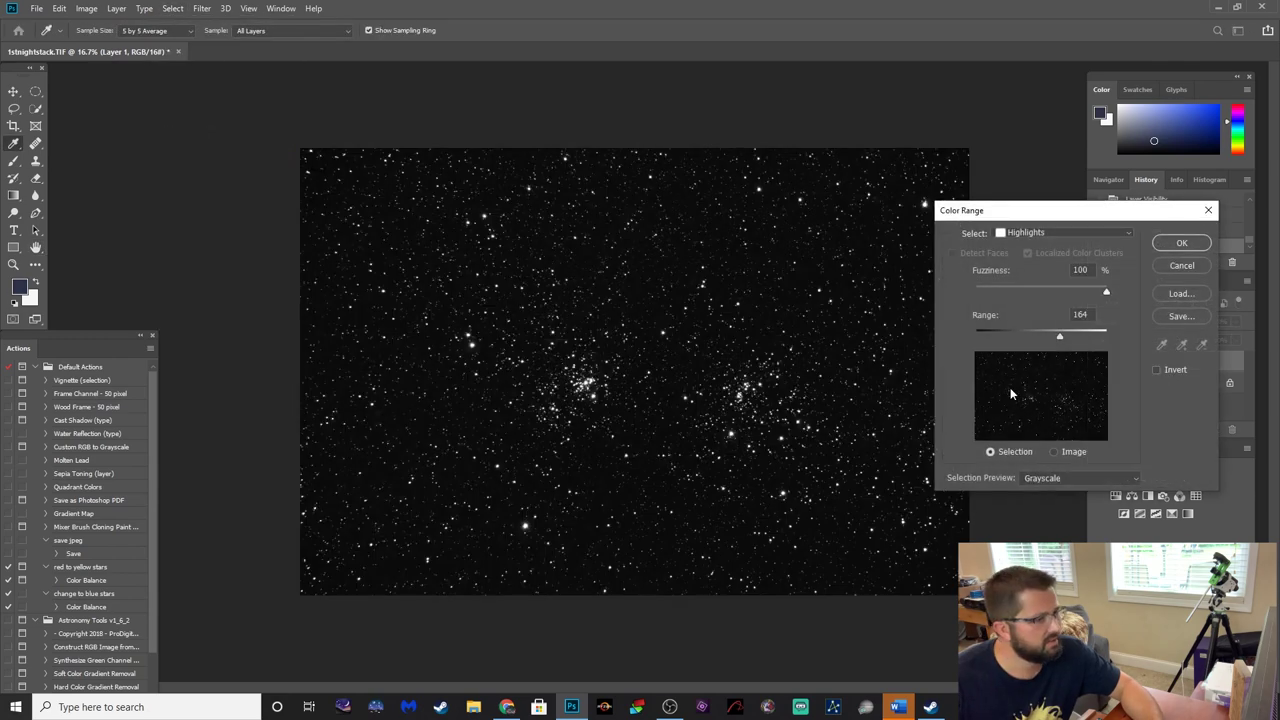
pyautogui.click(1186, 243)
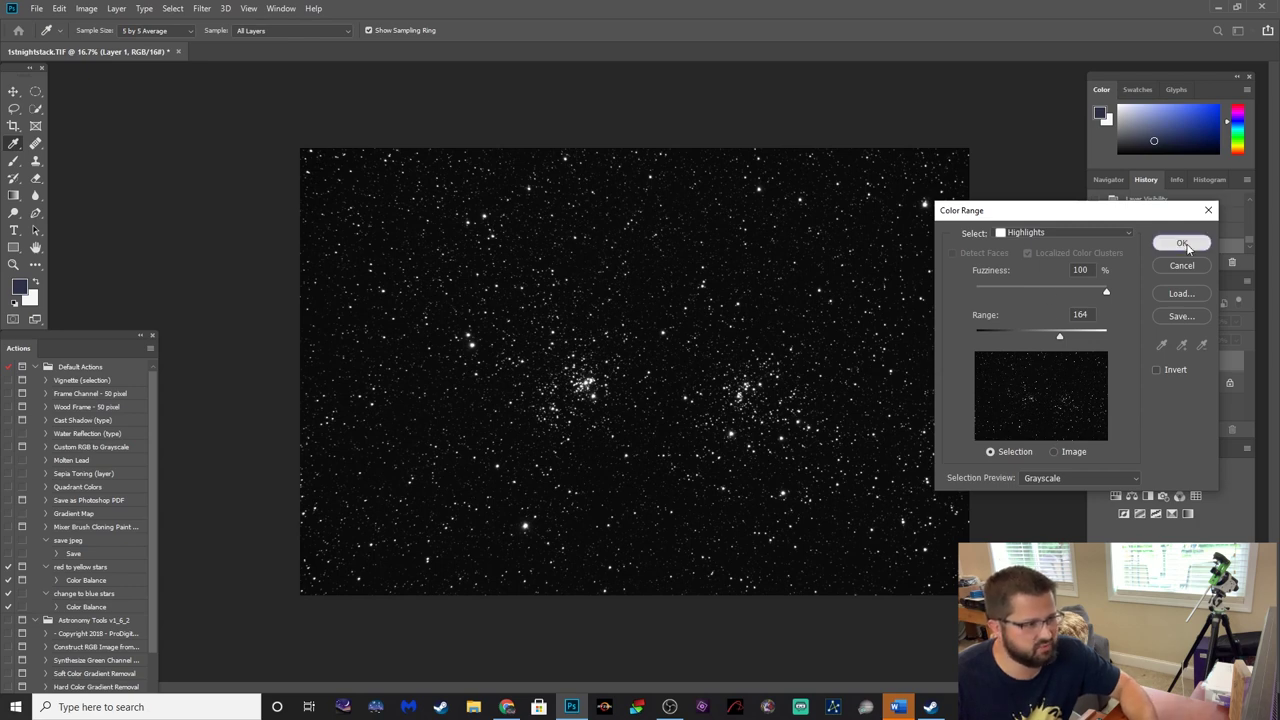
pyautogui.press('h')
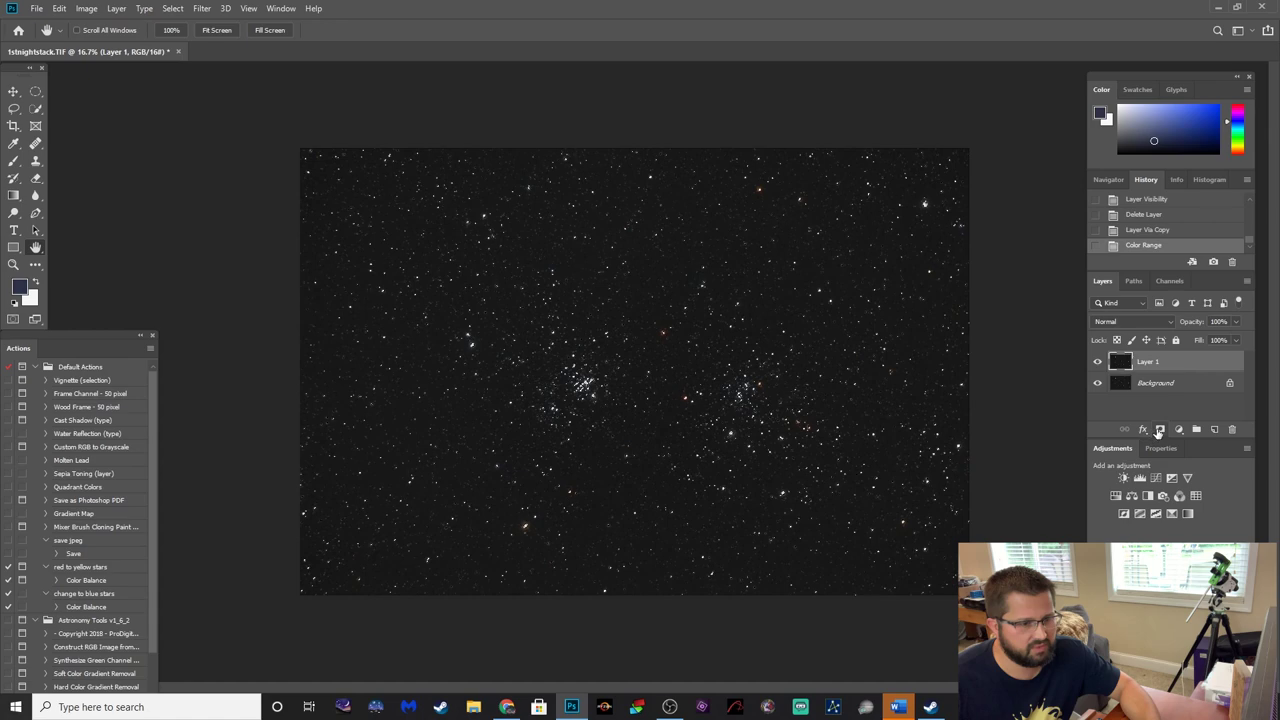
pyautogui.click(1160, 429)
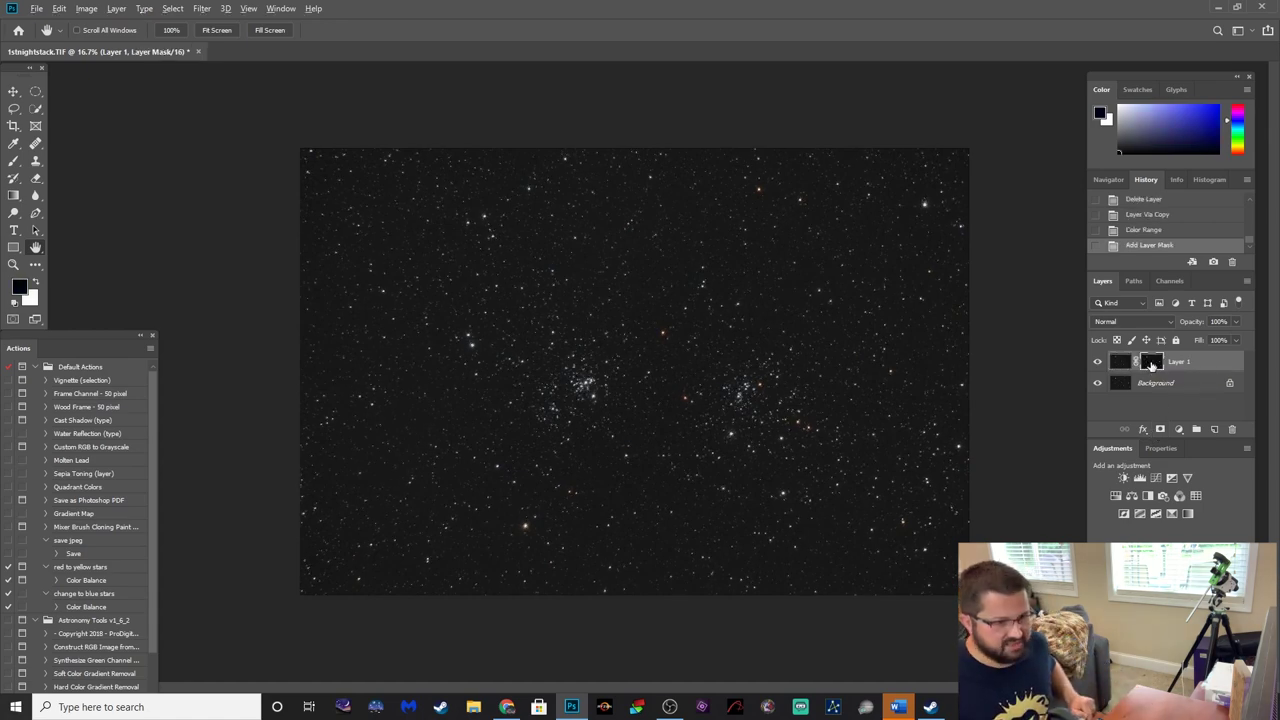
# Soften the star mask with a 1.0-pixel Gaussian Blur, then reselect the layer image.
pyautogui.keyDown('alt'); pyautogui.click(1150, 362); pyautogui.keyUp('alt')
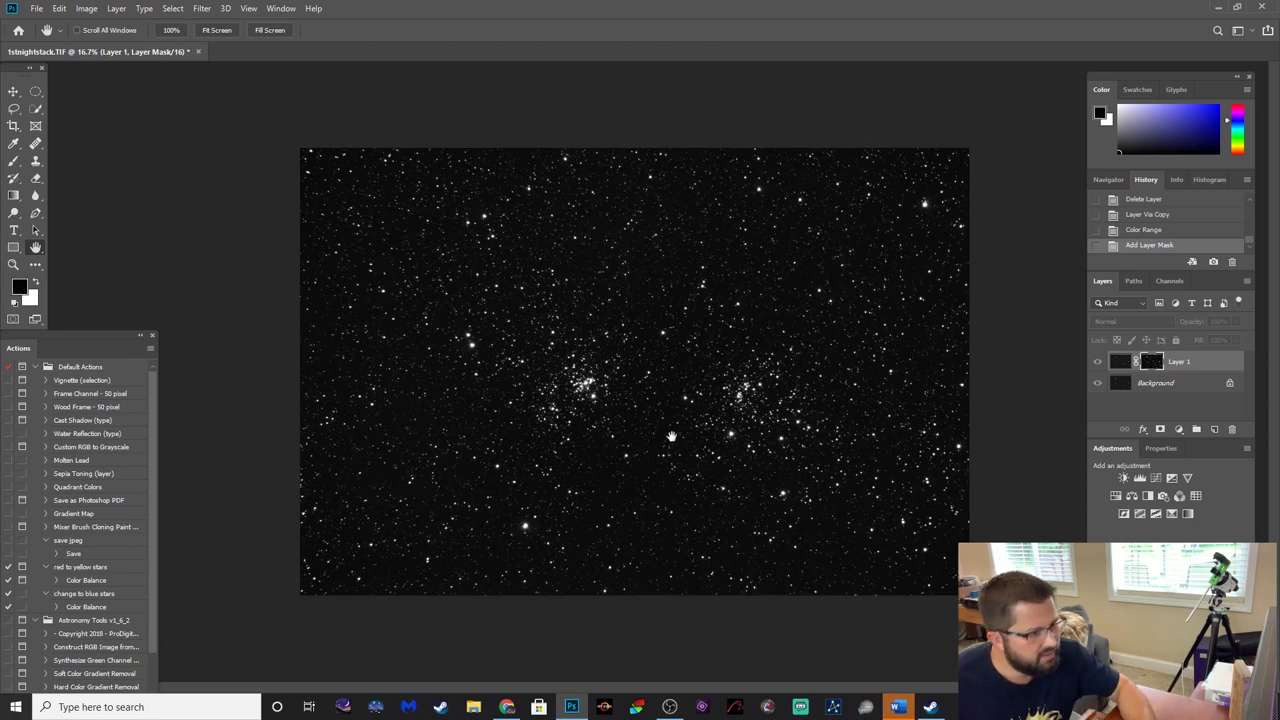
pyautogui.click(208, 10)
pyautogui.moveTo(294, 163)
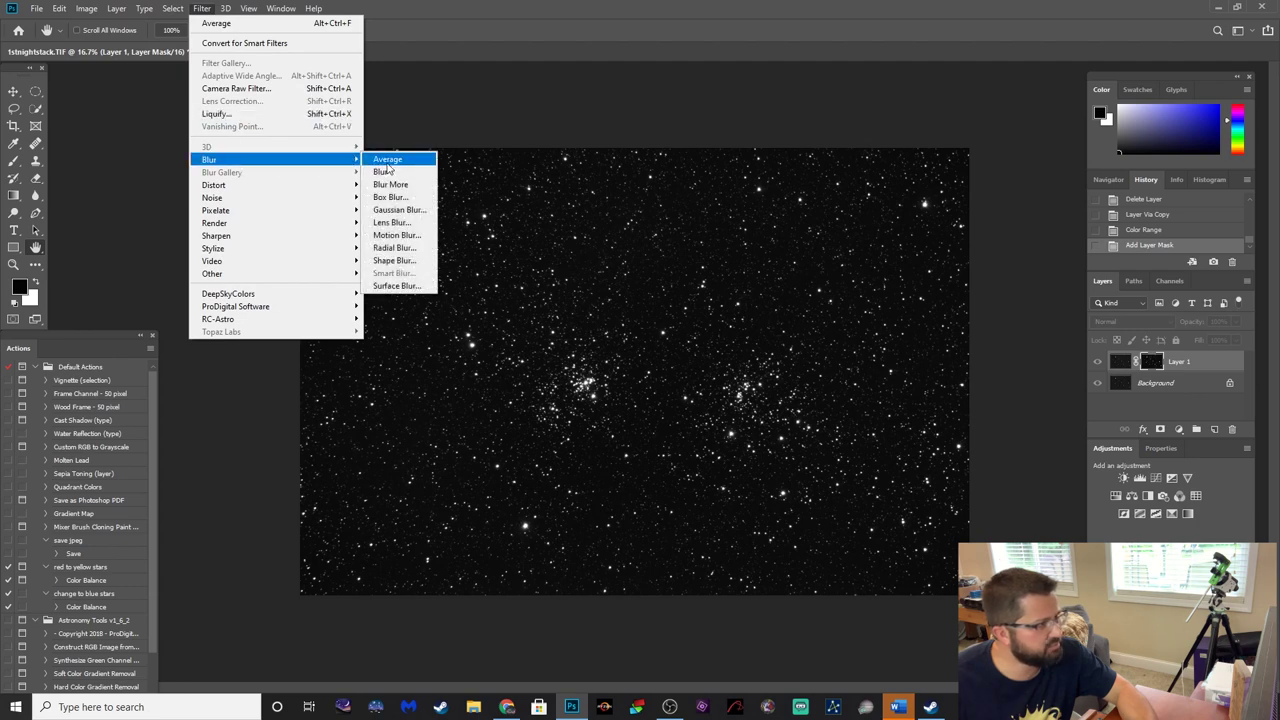
pyautogui.click(405, 210)
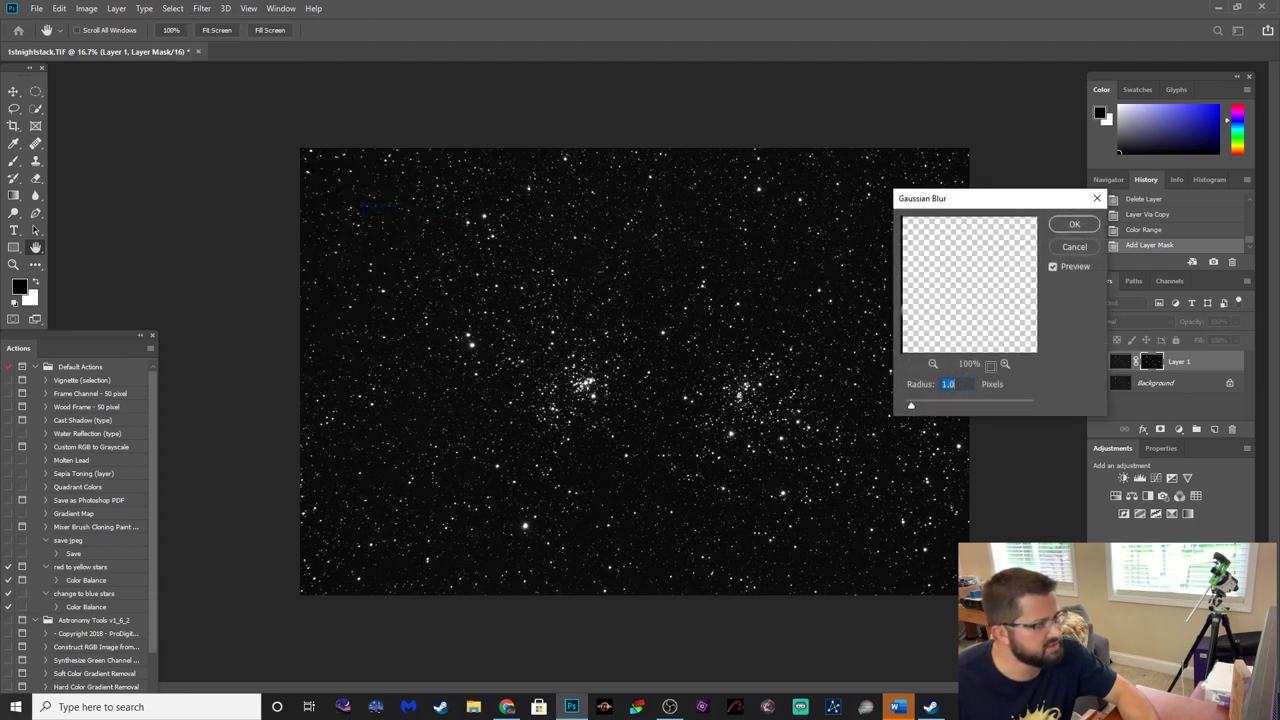
pyautogui.click(1070, 226)
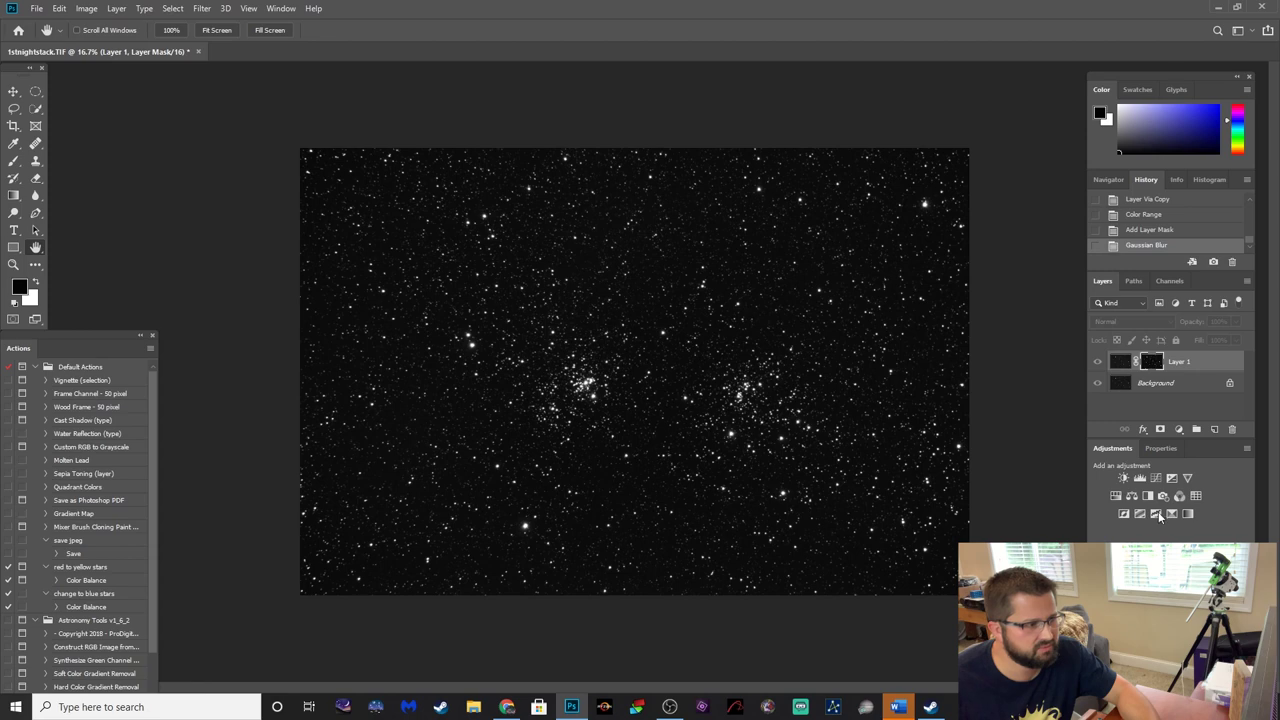
pyautogui.click(1113, 369)
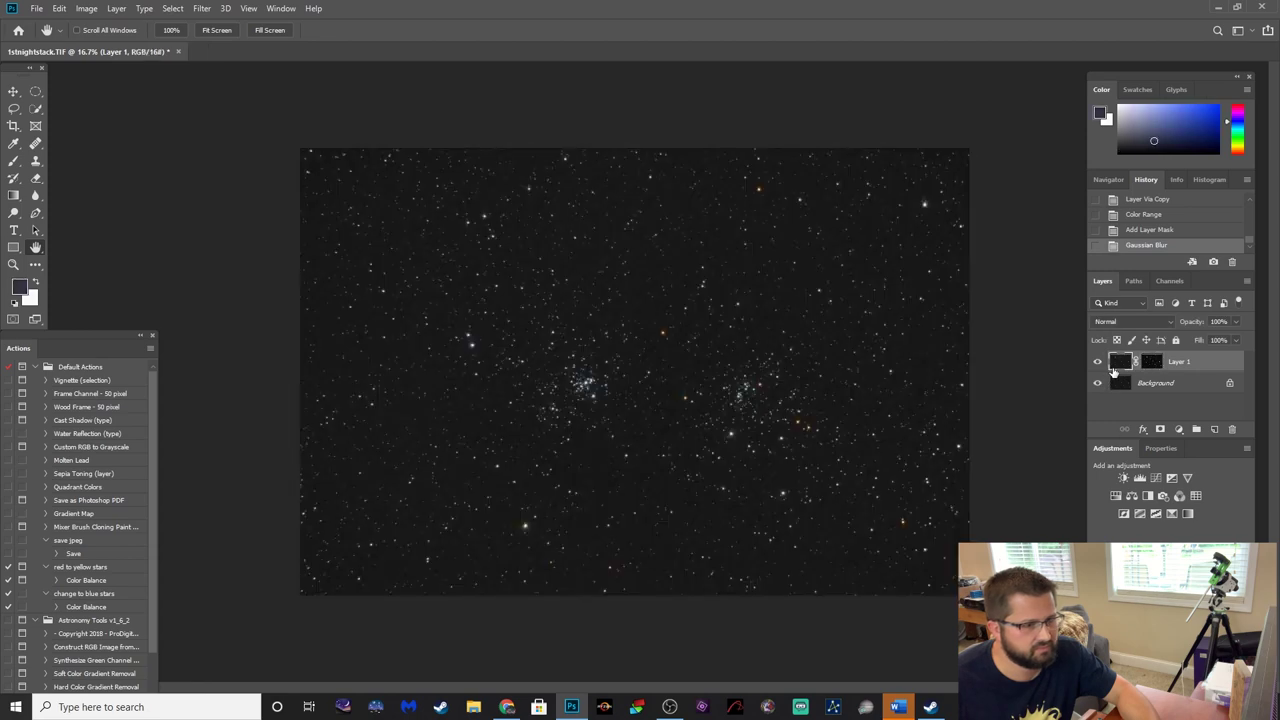
pyautogui.click(200, 9)
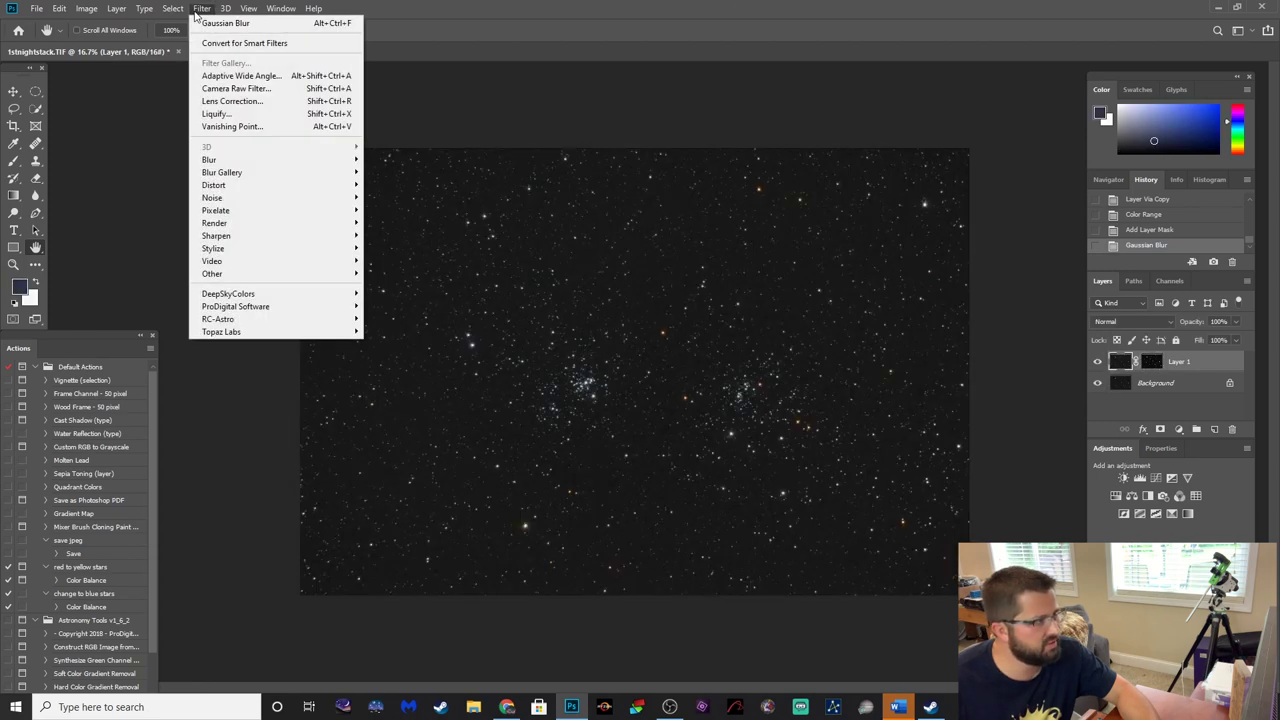
# In Camera Raw Filter, set Vibrance +28 and Saturation +30.
pyautogui.click(238, 89)
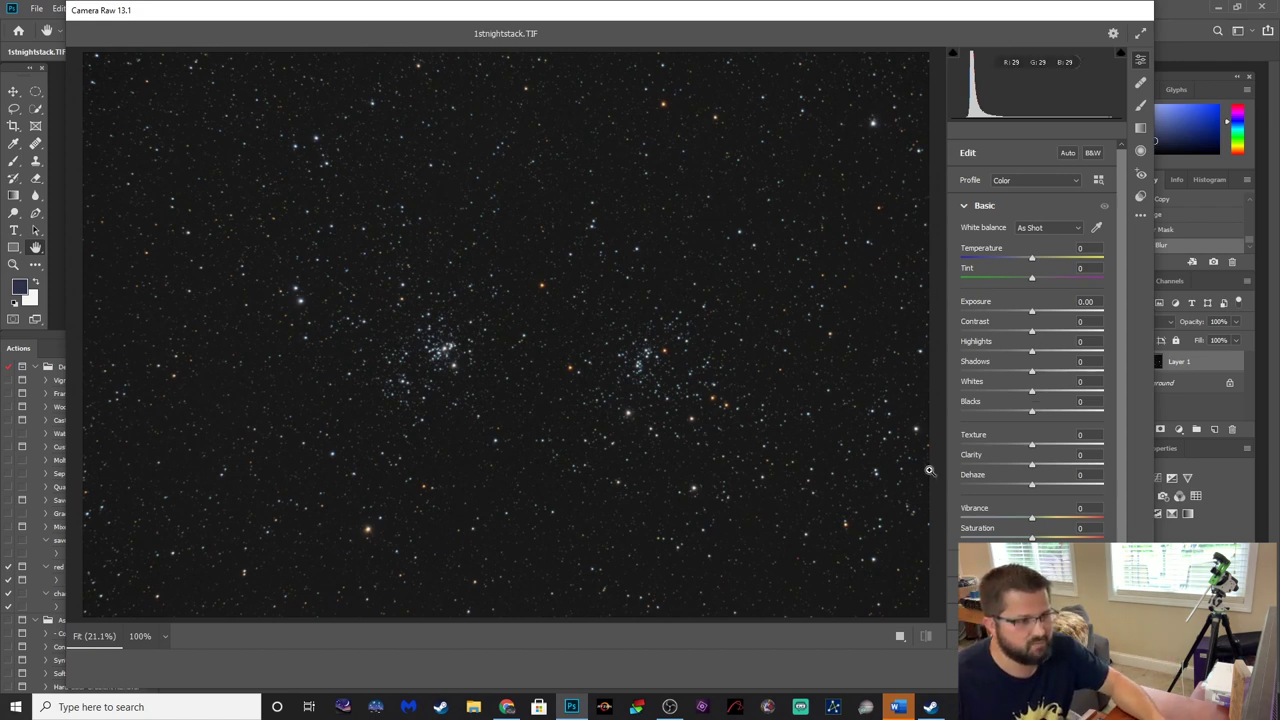
pyautogui.scroll(-3, 1128, 360)
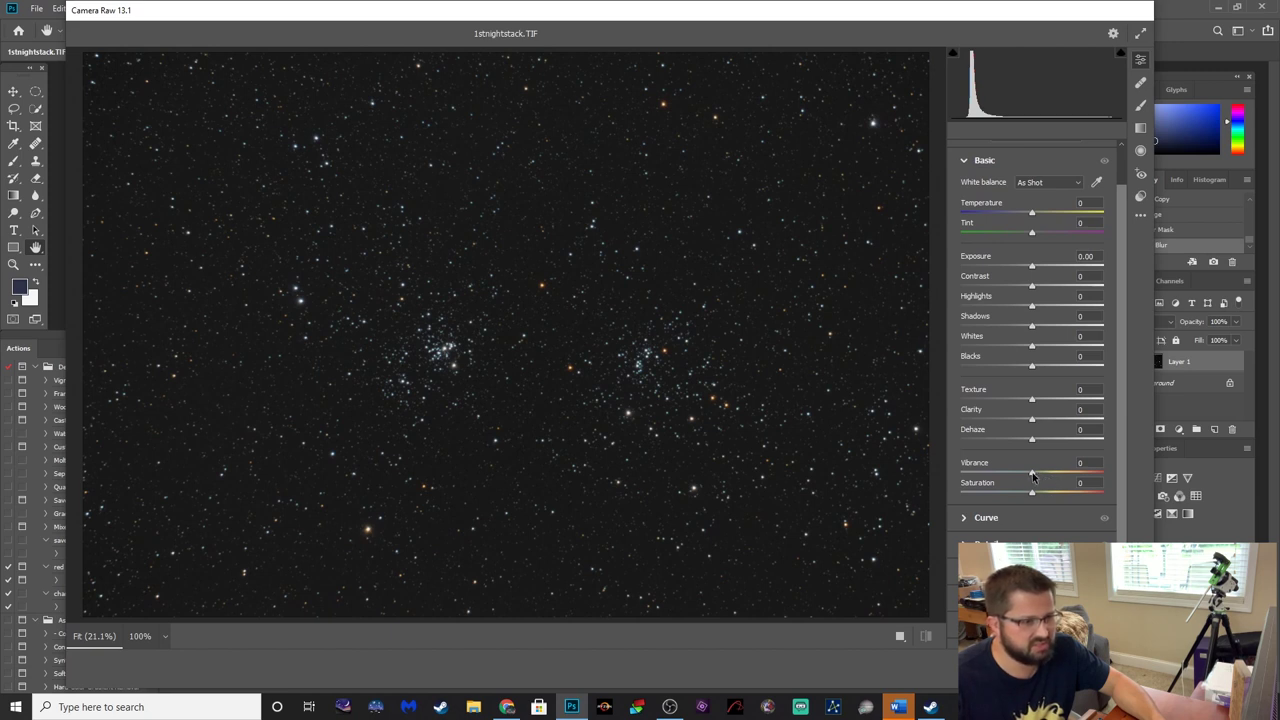
pyautogui.moveTo(1034, 478); pyautogui.dragTo(1045, 480)
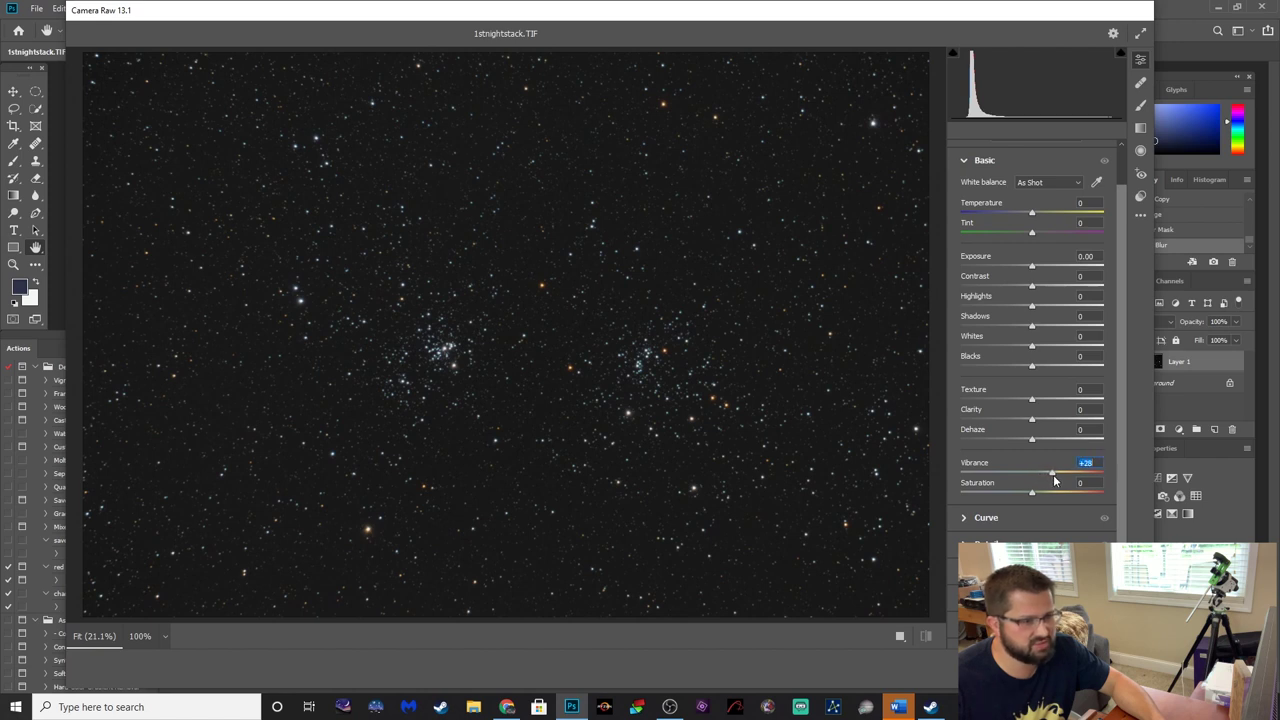
pyautogui.moveTo(1034, 494); pyautogui.dragTo(1053, 496)
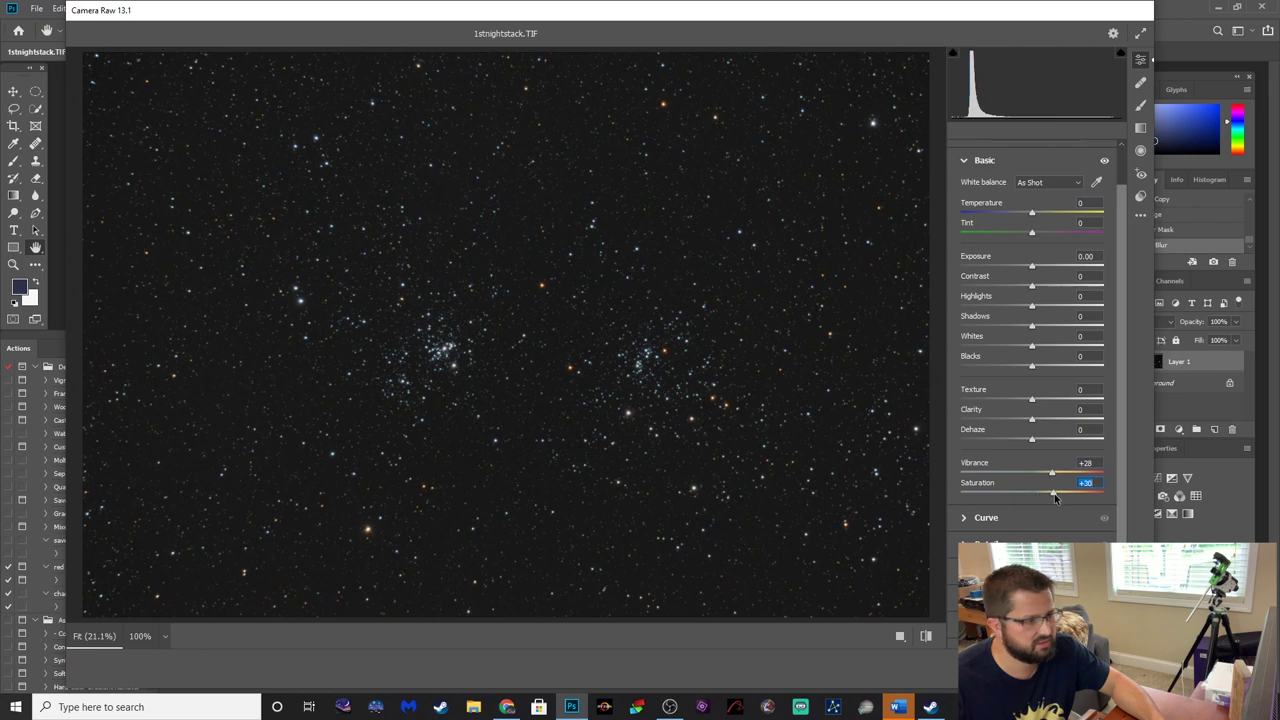
# Check the star clusters at several preview zoom levels, then apply the Camera Raw adjustments.
pyautogui.click(479, 399)
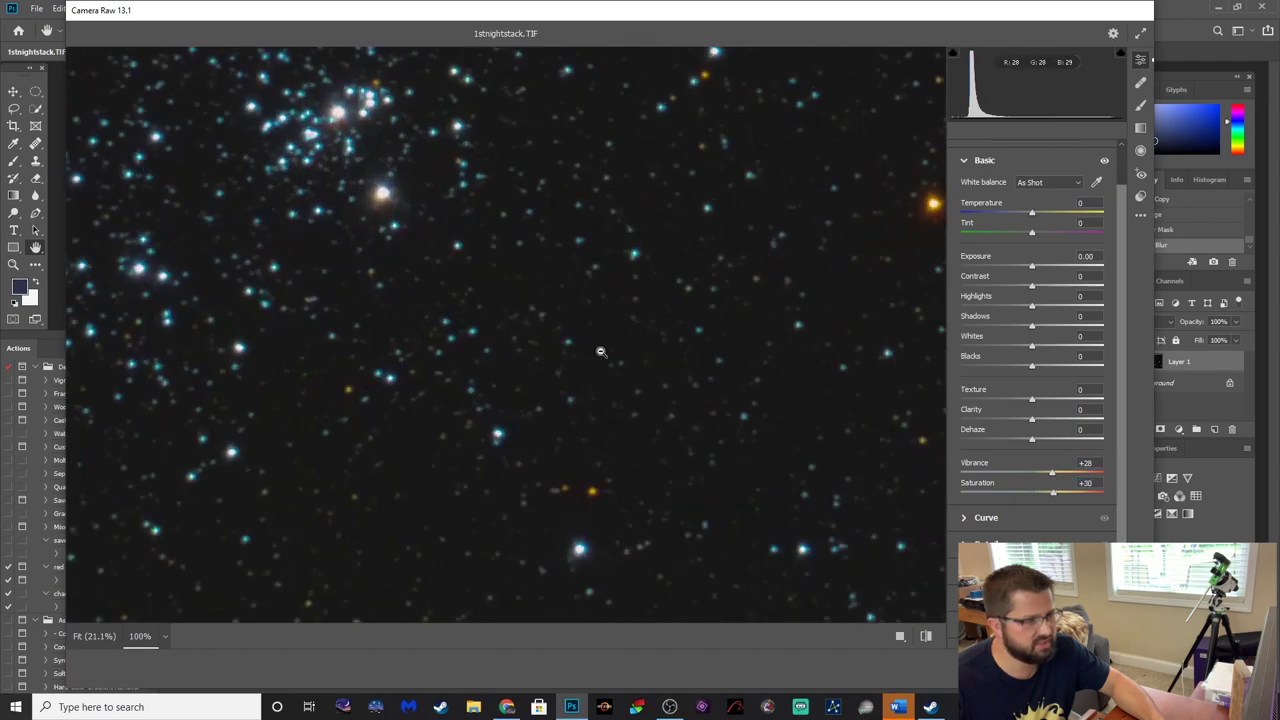
pyautogui.click(240, 524)
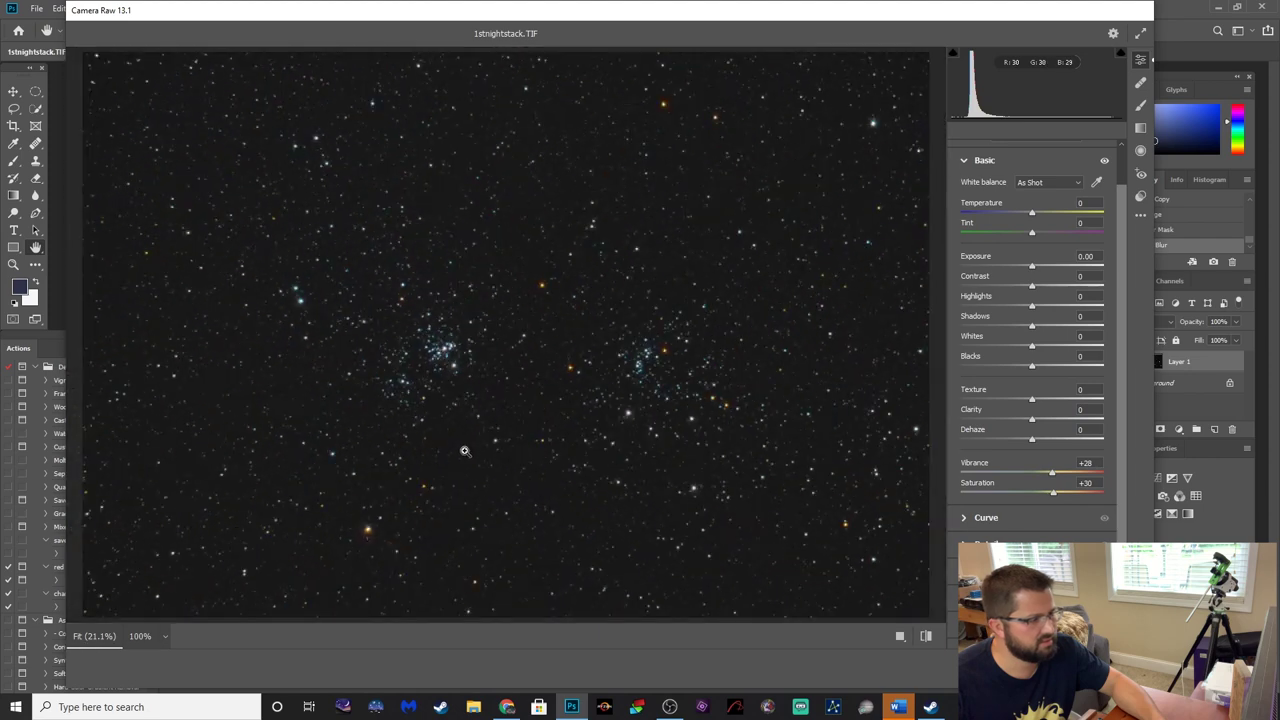
pyautogui.moveTo(464, 450); pyautogui.dragTo(530, 440)
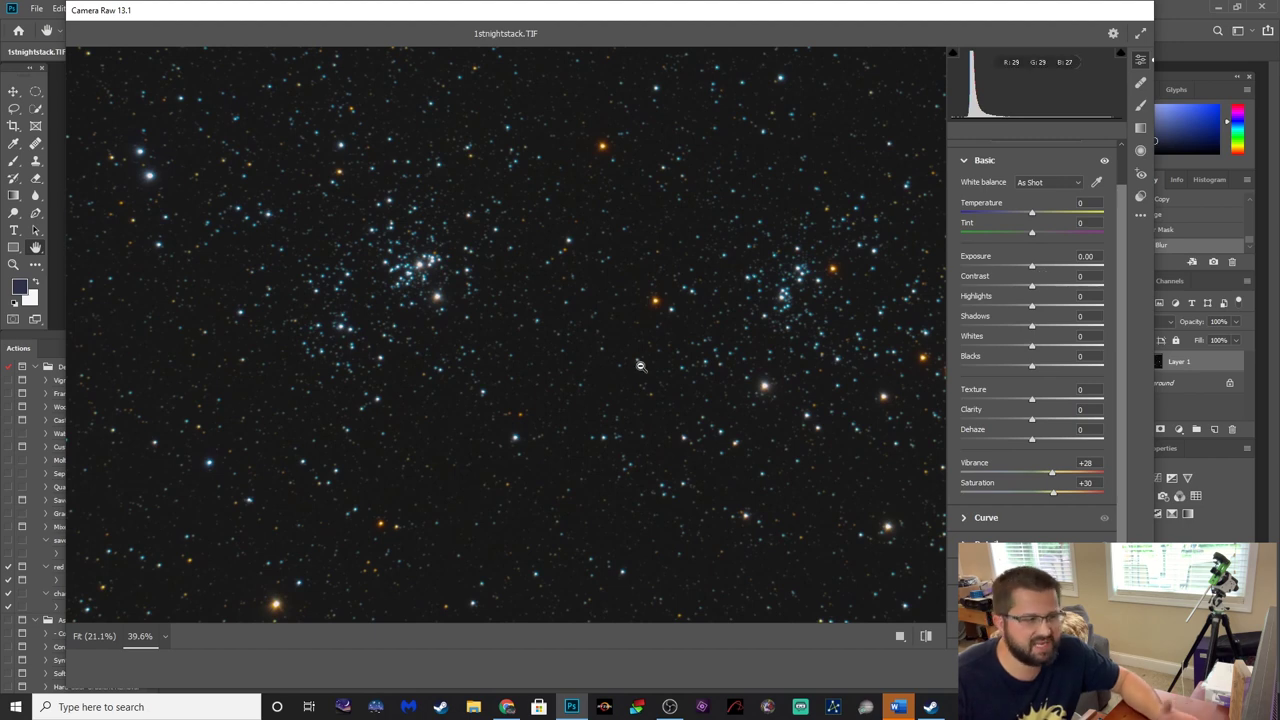
pyautogui.keyDown('alt'); pyautogui.click(551, 514); pyautogui.keyUp('alt')
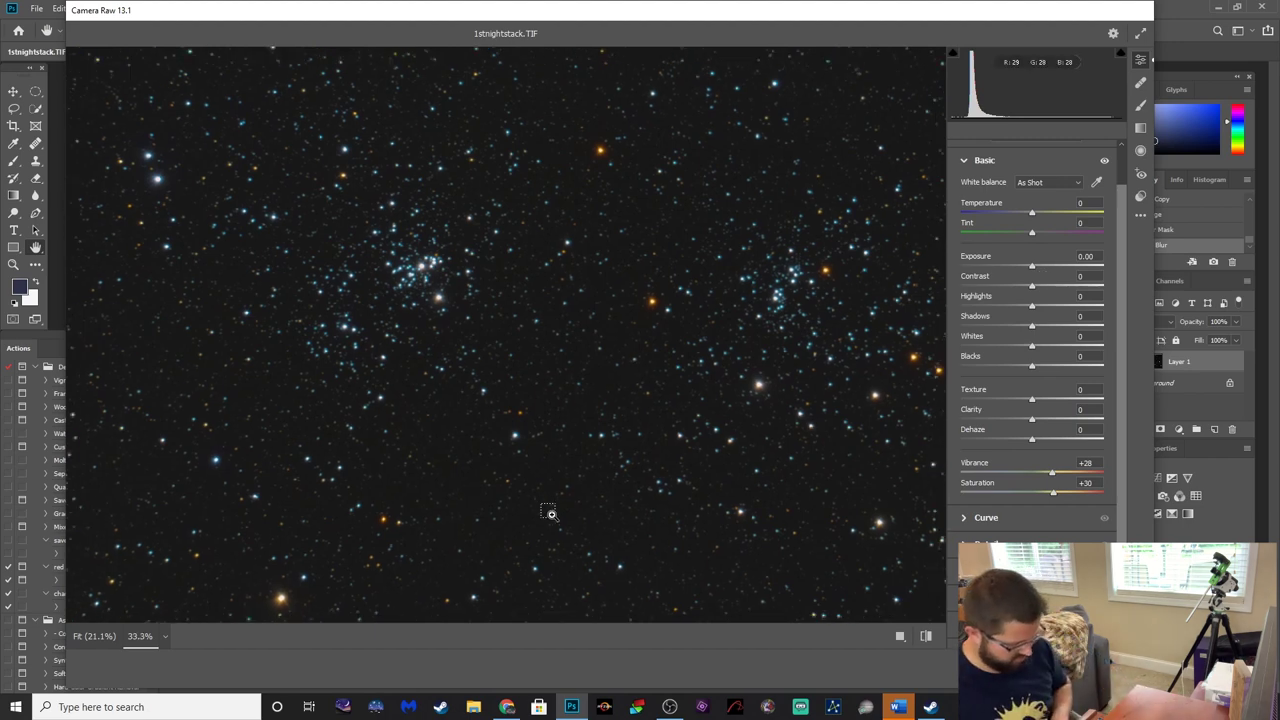
pyautogui.keyDown('alt'); pyautogui.click(551, 514); pyautogui.keyUp('alt')
pyautogui.keyDown('alt'); pyautogui.click(552, 514); pyautogui.keyUp('alt')
pyautogui.keyDown('alt'); pyautogui.click(553, 514); pyautogui.keyUp('alt')
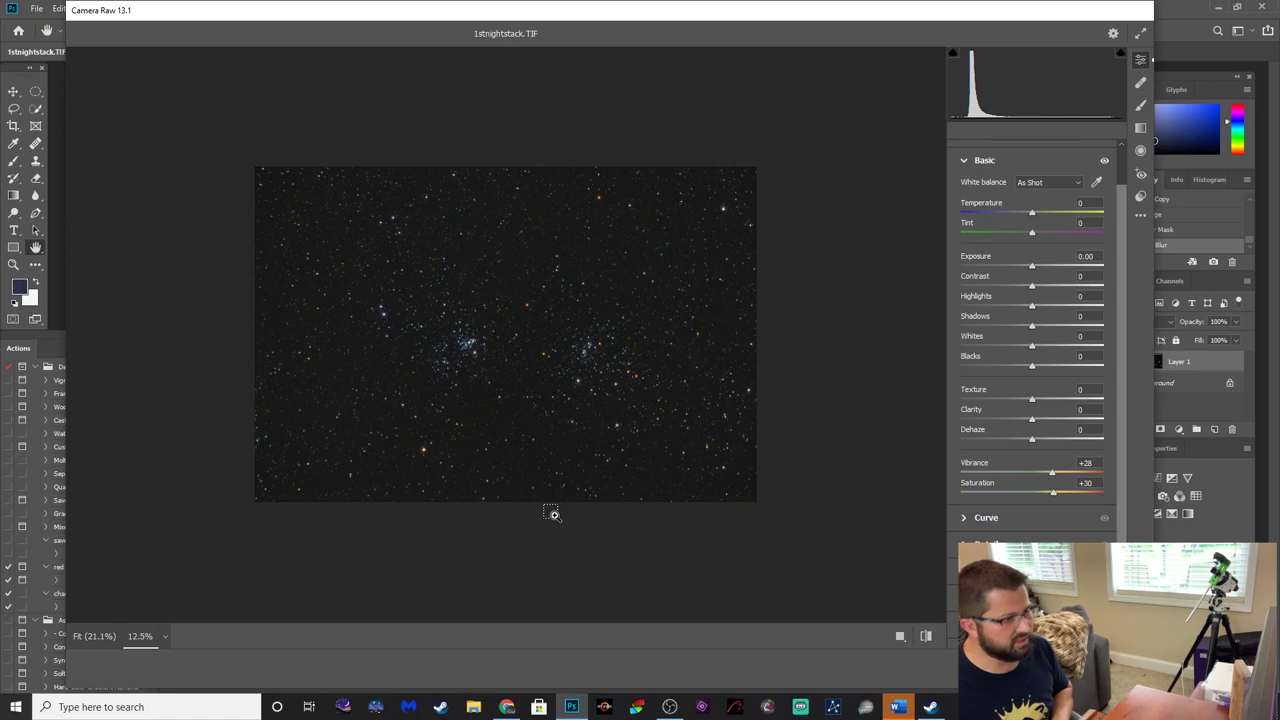
pyautogui.click(553, 514)
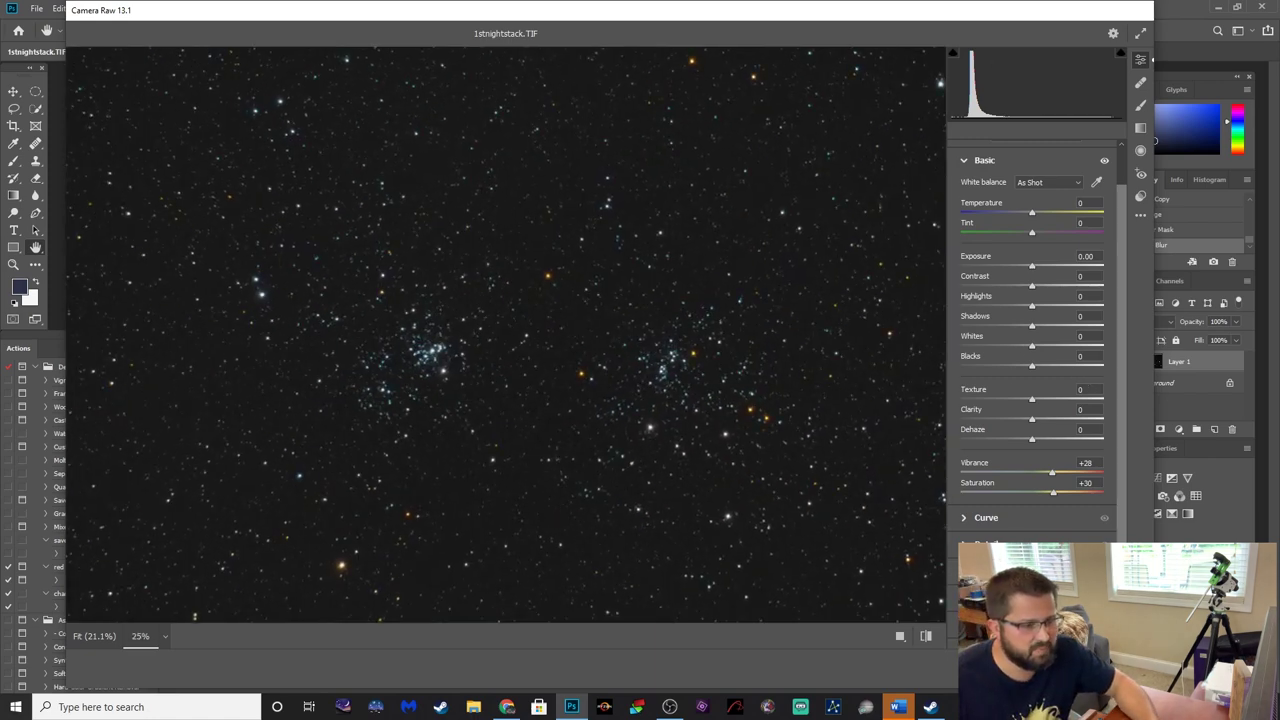
pyautogui.press('Return')
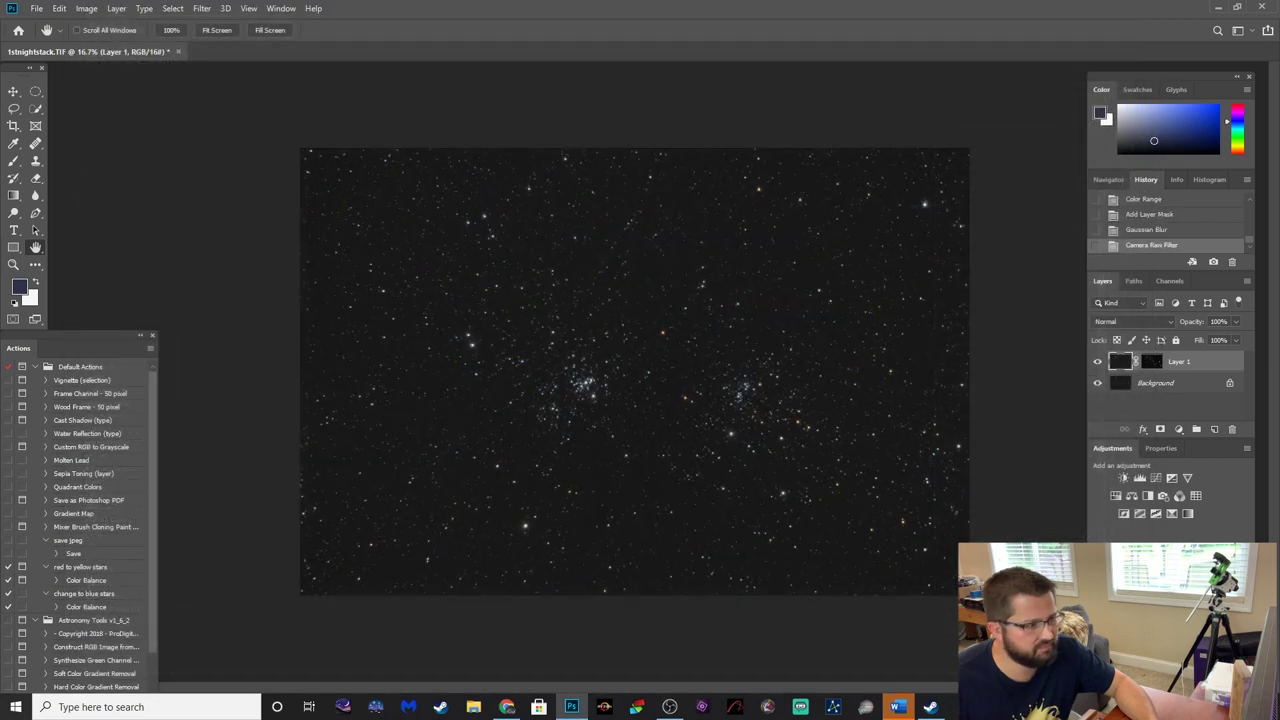
pyautogui.click(1098, 364)
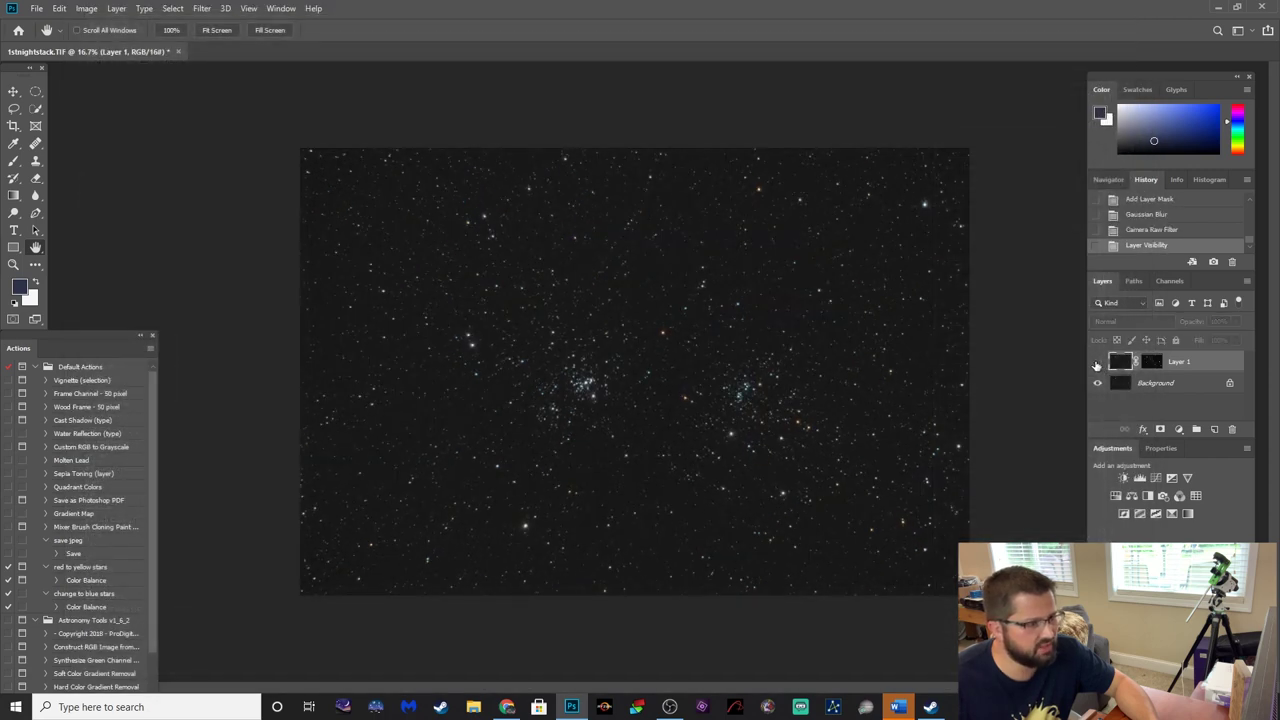
pyautogui.click(1097, 365)
pyautogui.click(1097, 365)
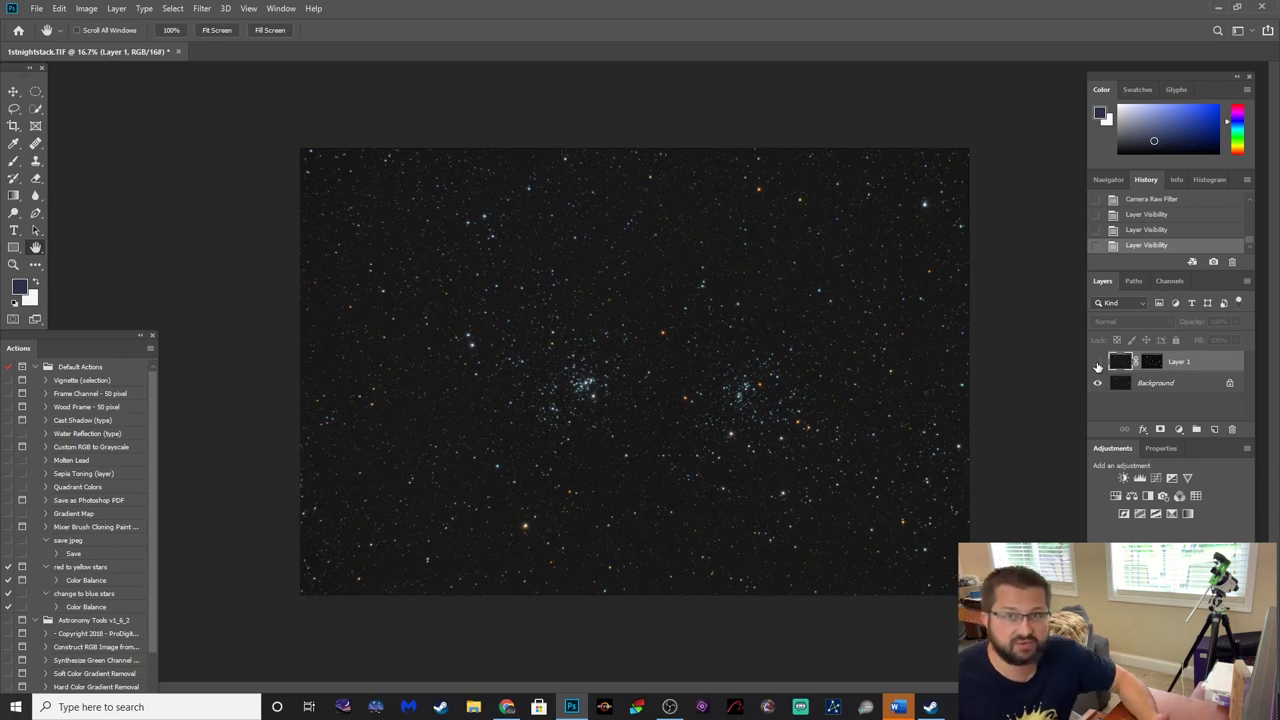
pyautogui.click(1097, 365)
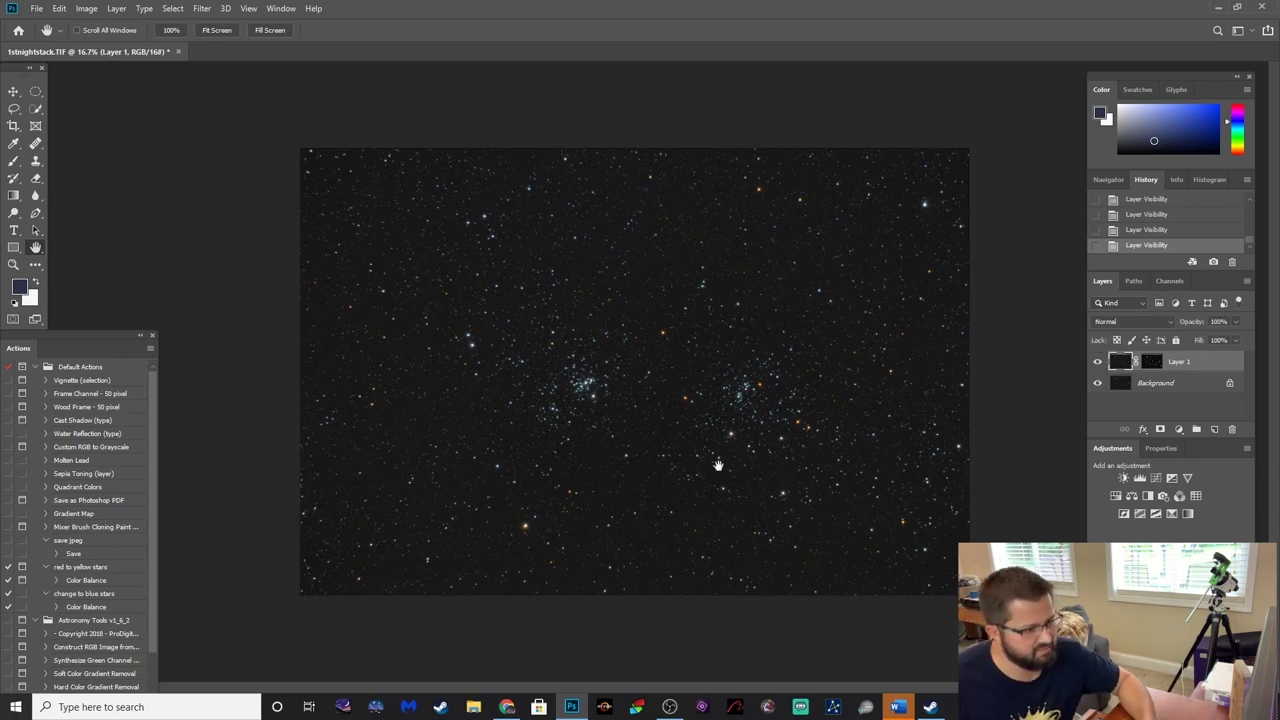
pyautogui.hotkey('ctrl', '+')
pyautogui.hotkey('ctrl', '+')
pyautogui.hotkey('ctrl', '+')
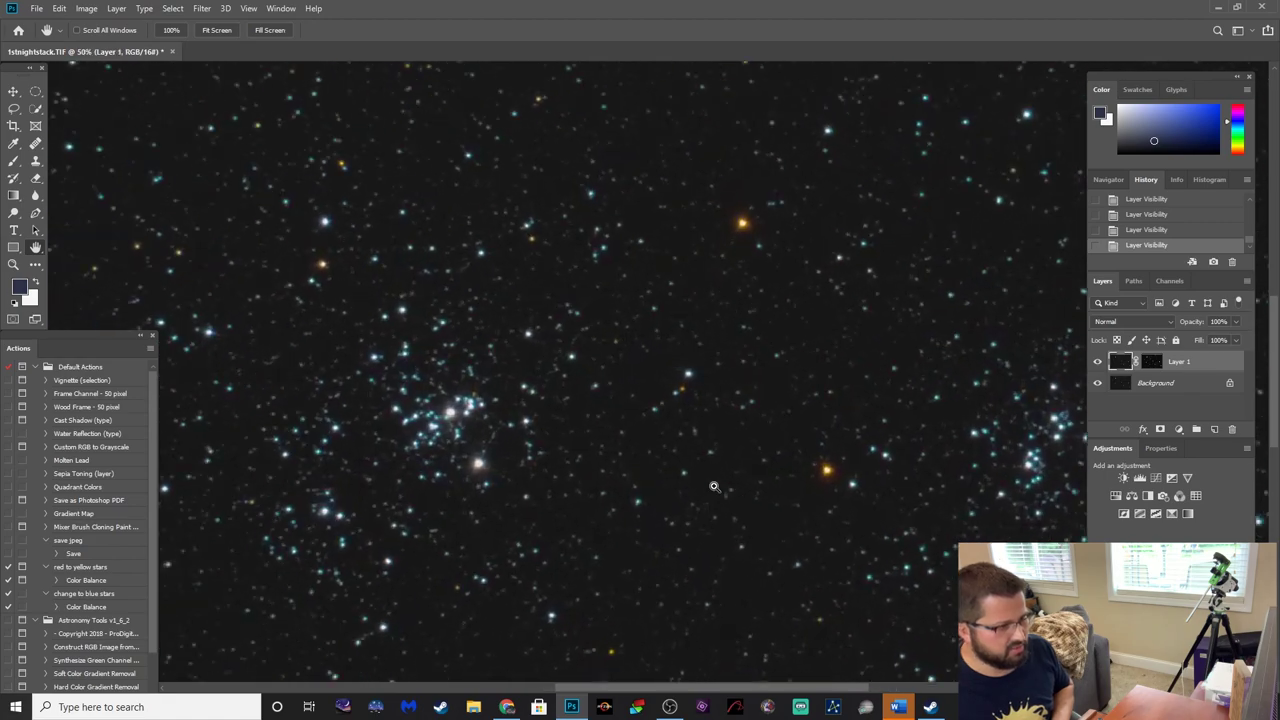
pyautogui.hotkey('ctrl', '-')
pyautogui.hotkey('ctrl', '-')
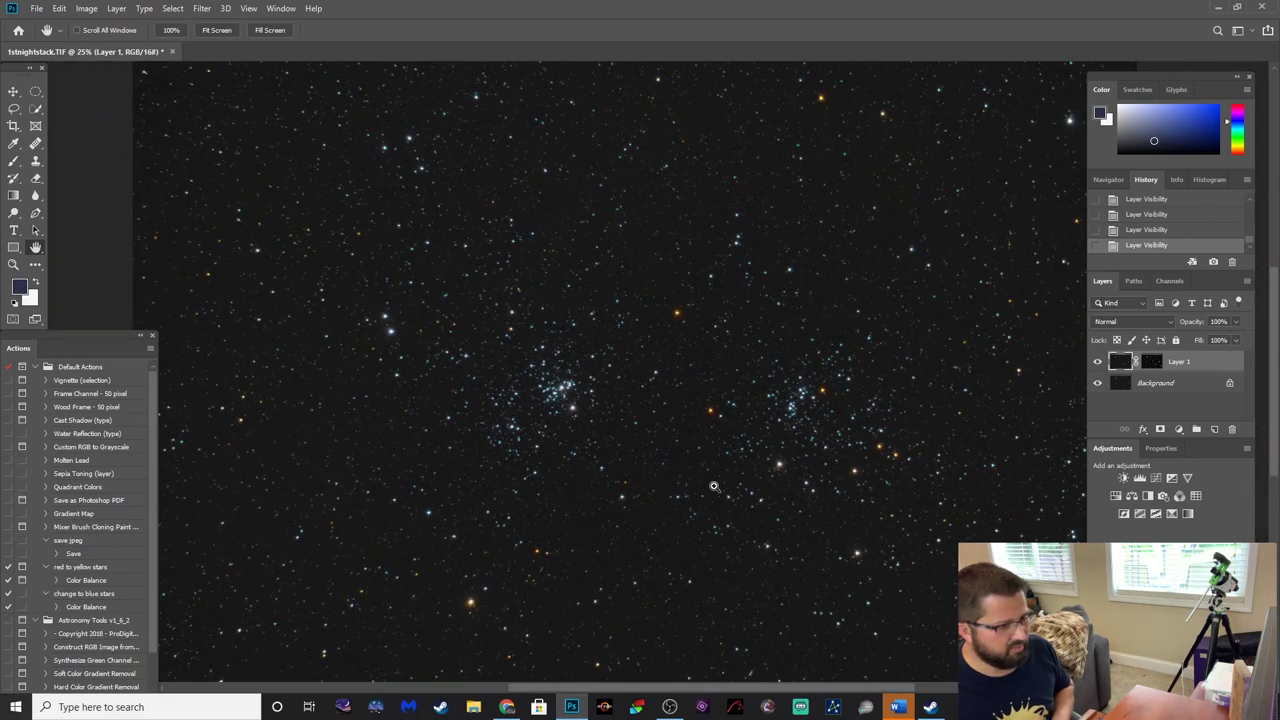
pyautogui.hotkey('ctrl', '-')
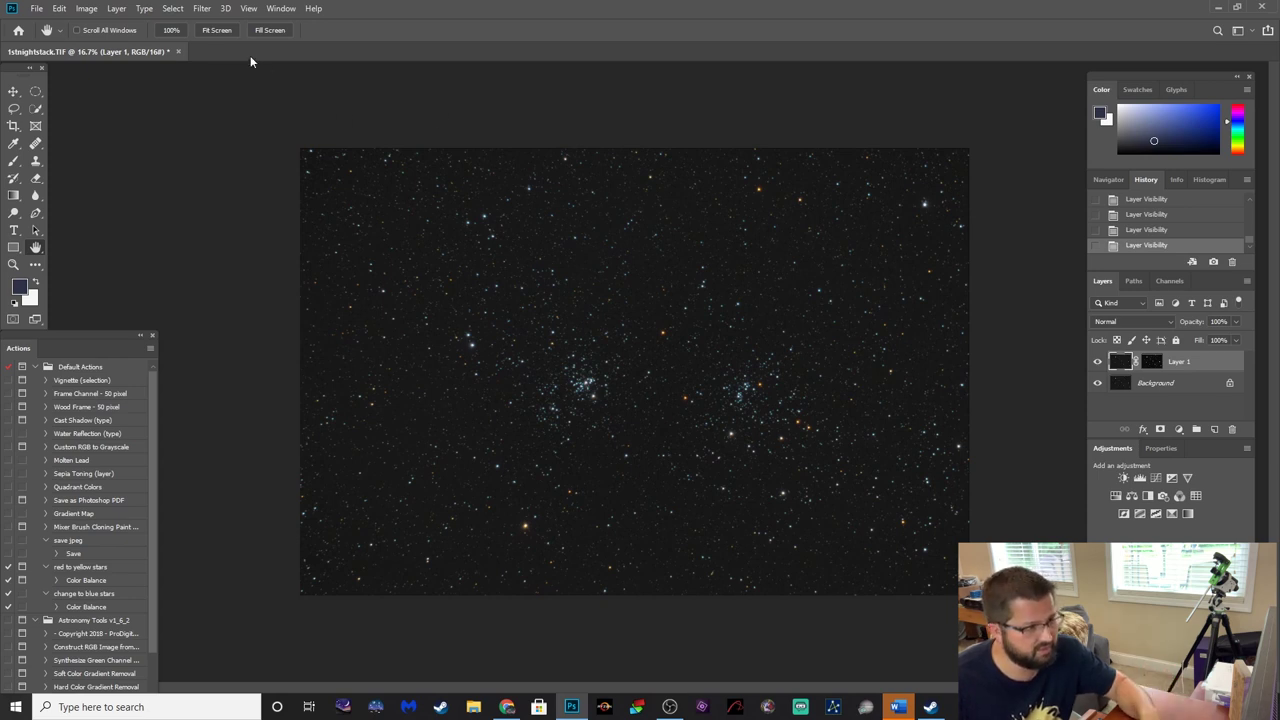
pyautogui.click(202, 8)
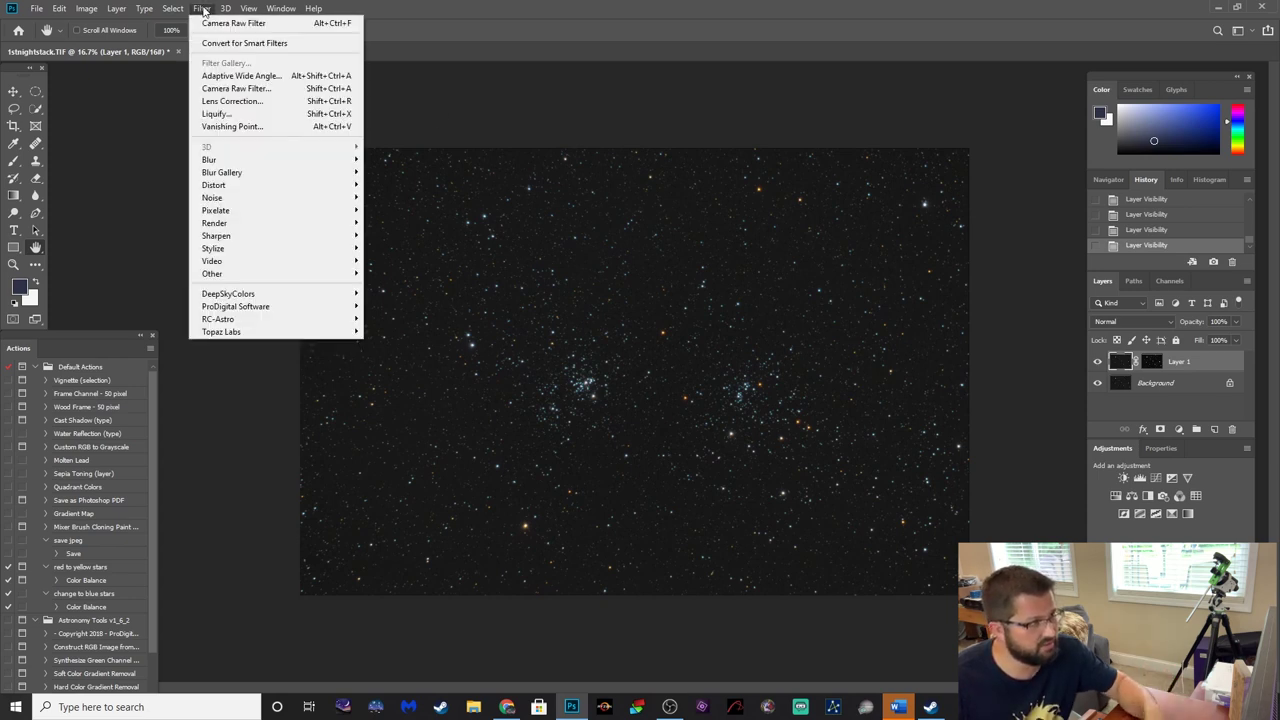
pyautogui.click(510, 95)
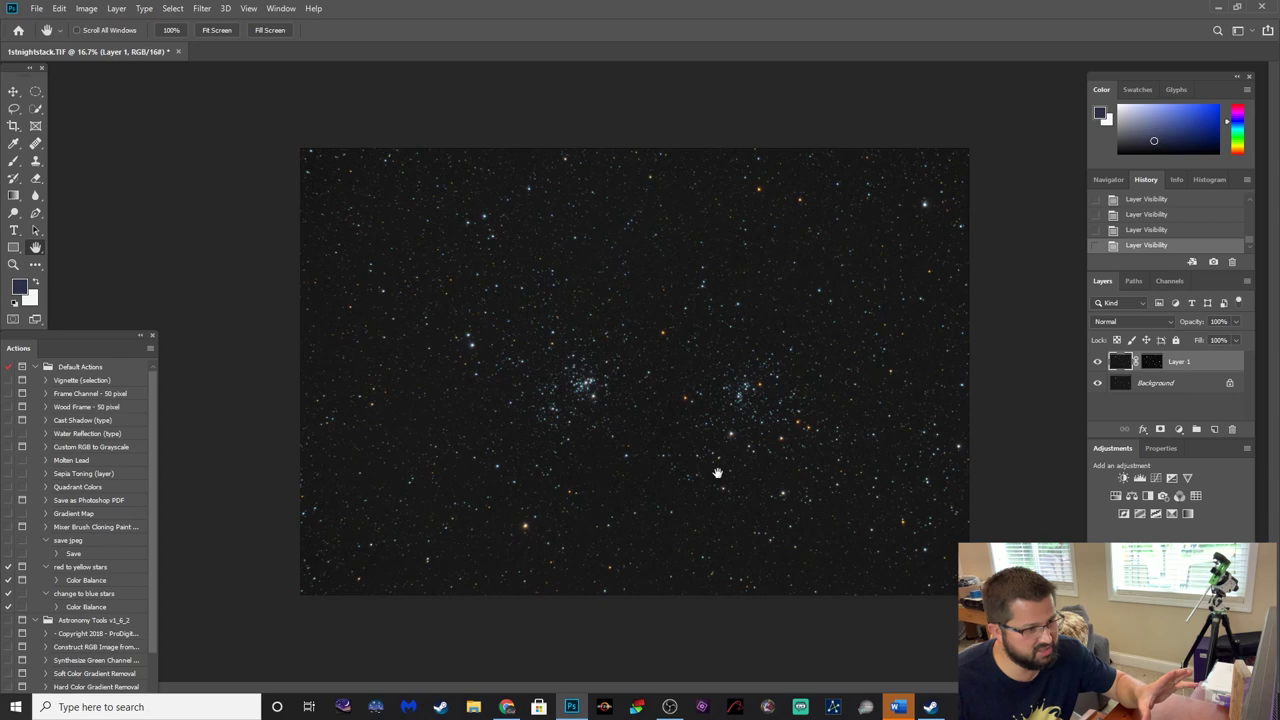
pyautogui.click(116, 8)
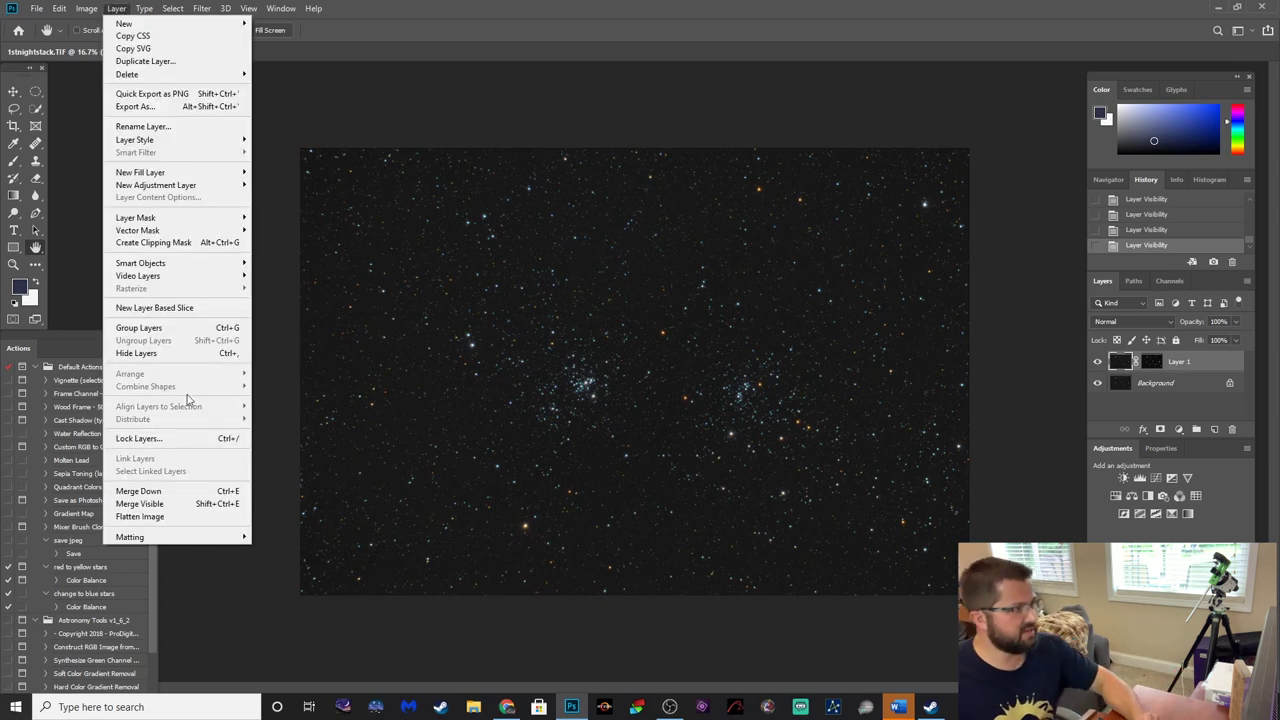
# Flatten, duplicate to a new layer, and apply a gentle two-point S-curve in Curves.
pyautogui.click(180, 516)
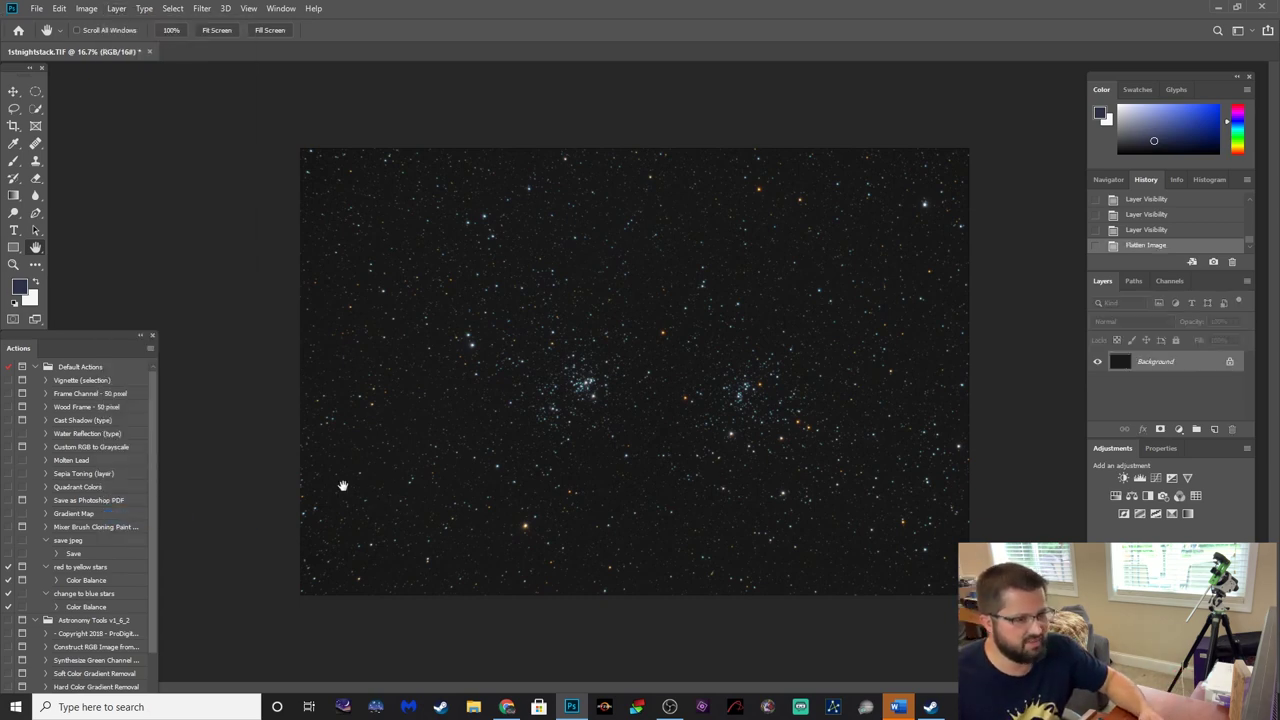
pyautogui.hotkey('ctrl', 'j')
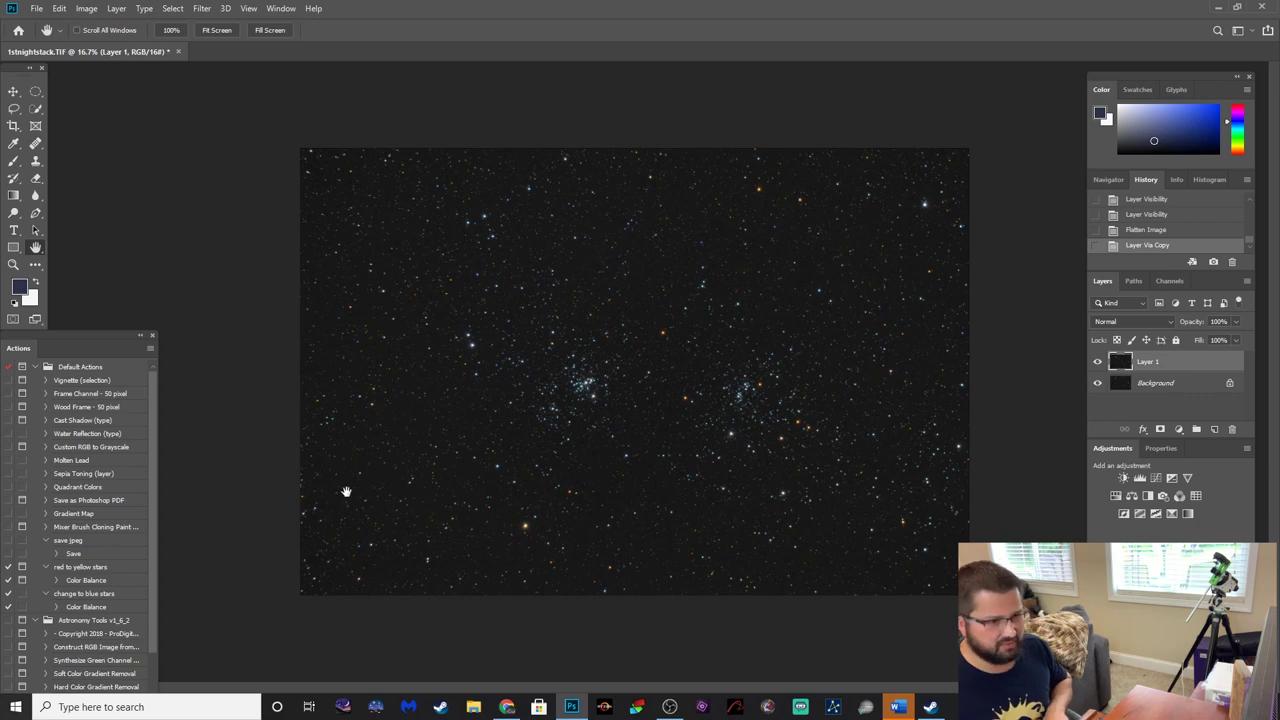
pyautogui.hotkey('ctrl', 'm')
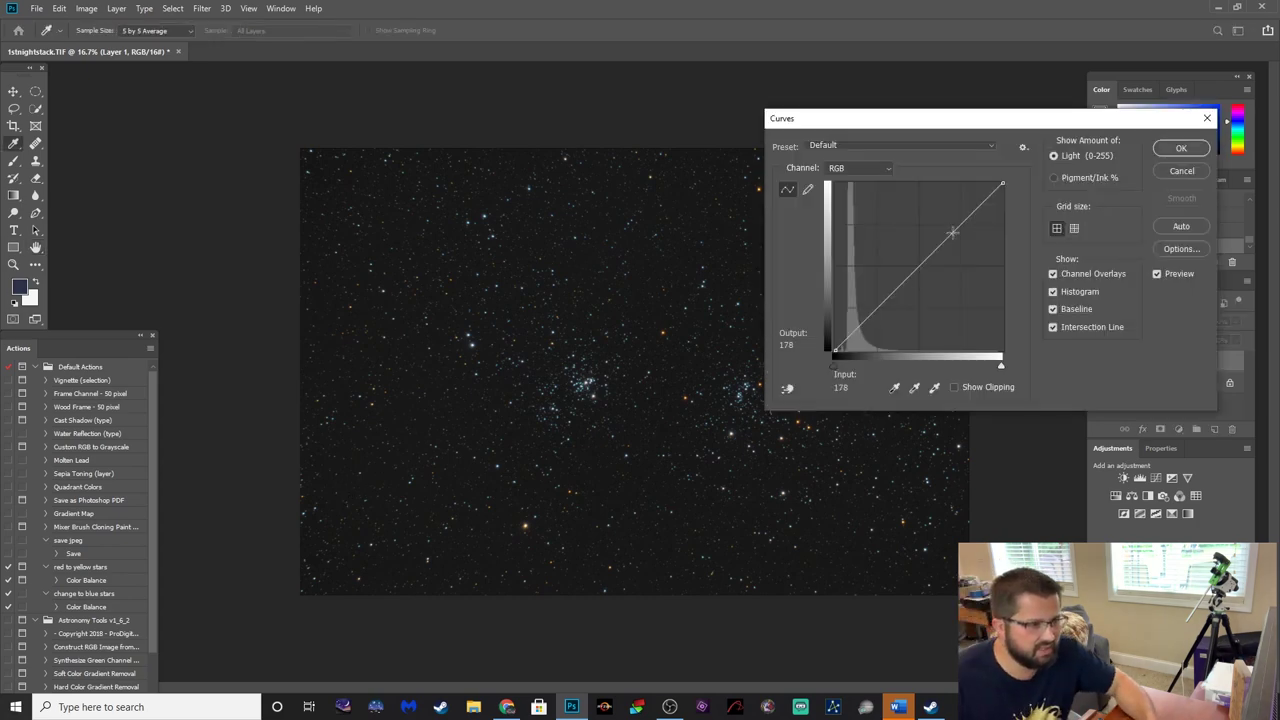
pyautogui.moveTo(940, 246); pyautogui.dragTo(924, 228)
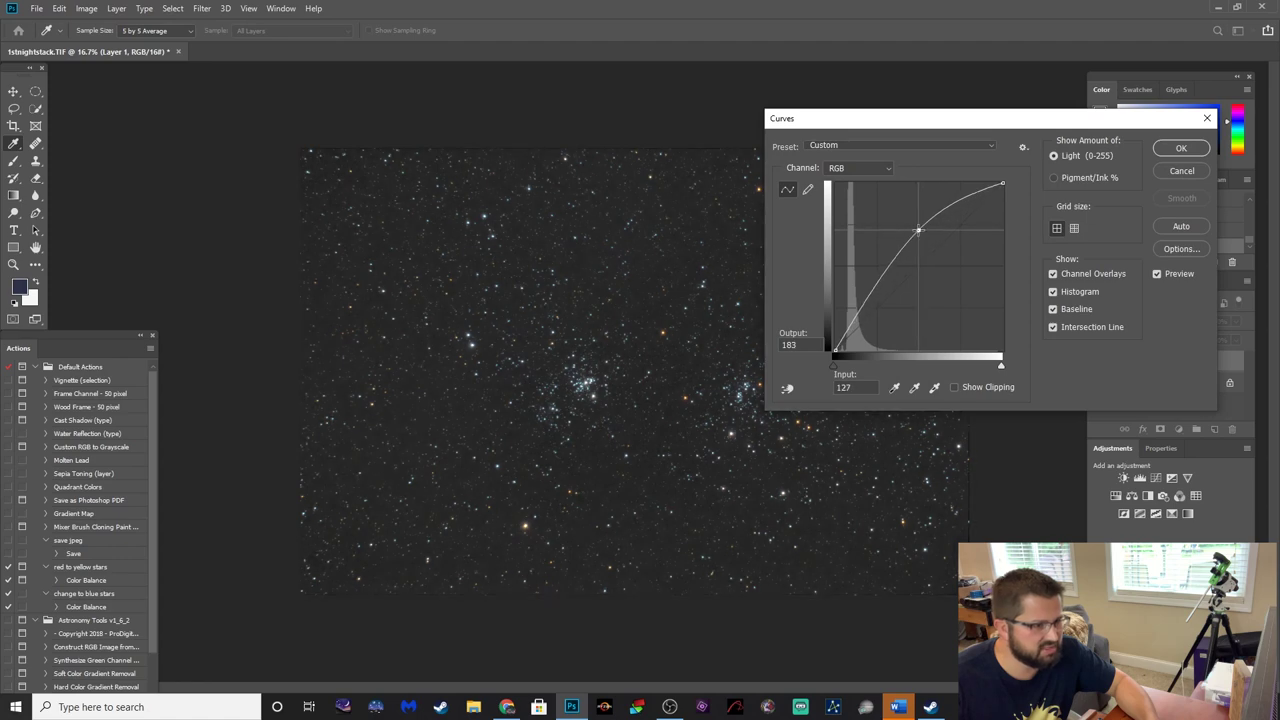
pyautogui.moveTo(879, 286); pyautogui.dragTo(886, 288)
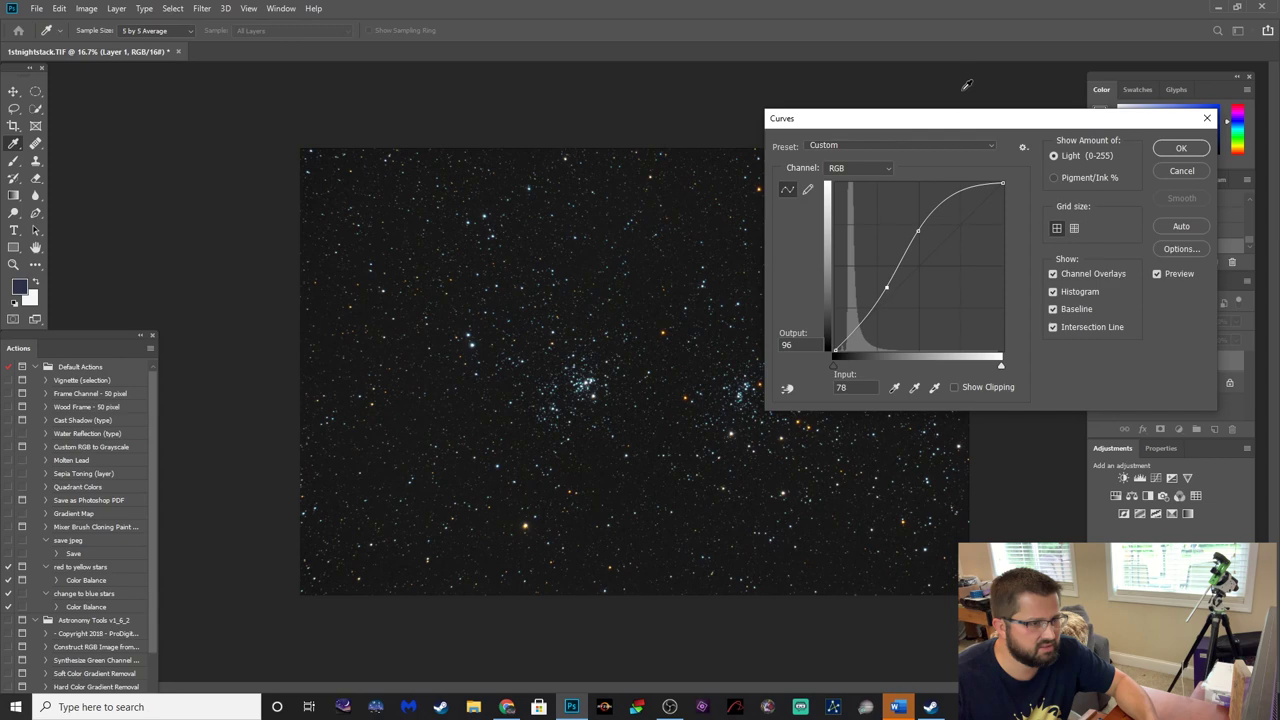
pyautogui.moveTo(960, 131); pyautogui.dragTo(611, 173)
pyautogui.click(827, 190)
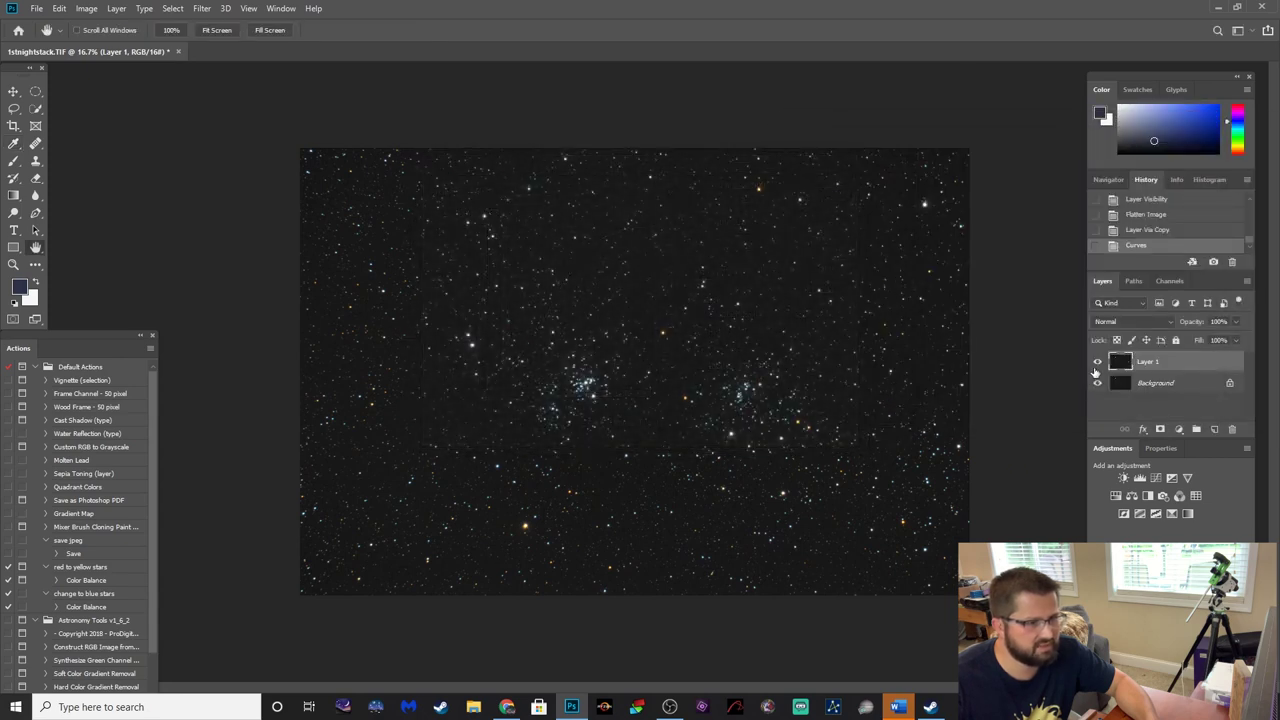
# Toggle the curved layer's visibility to compare contrast before and after.
pyautogui.click(1097, 364)
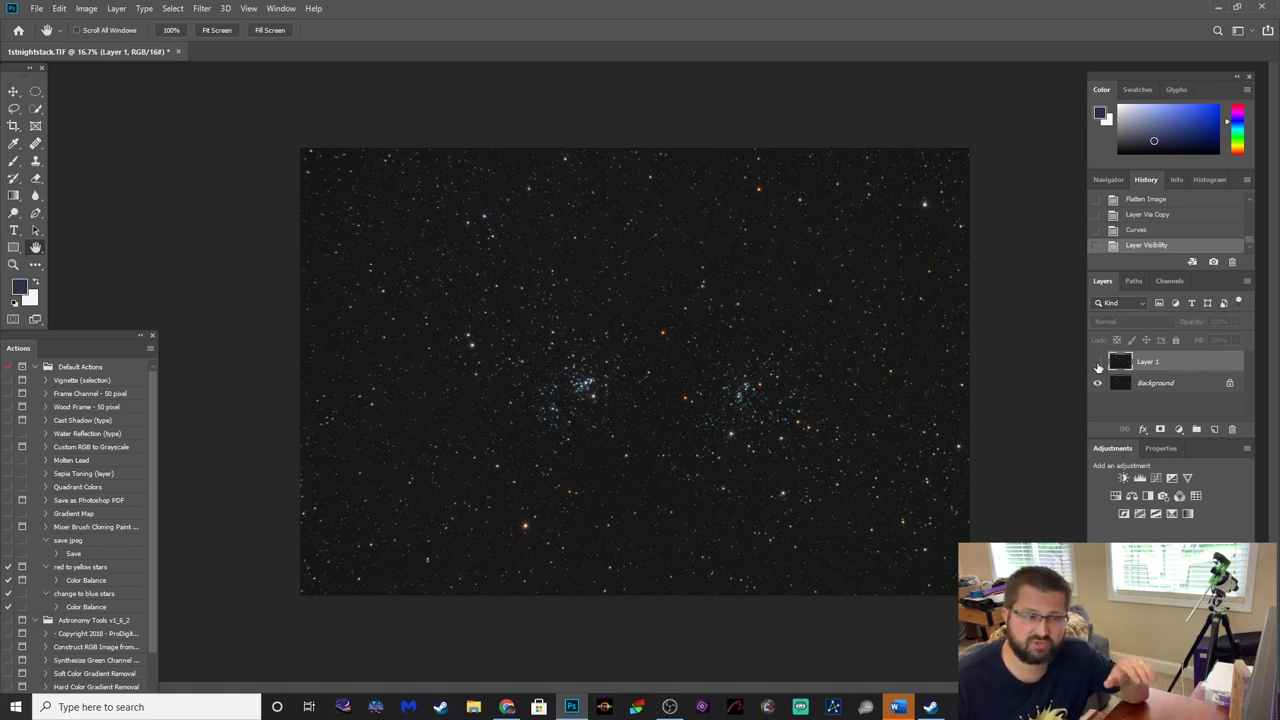
pyautogui.click(1097, 364)
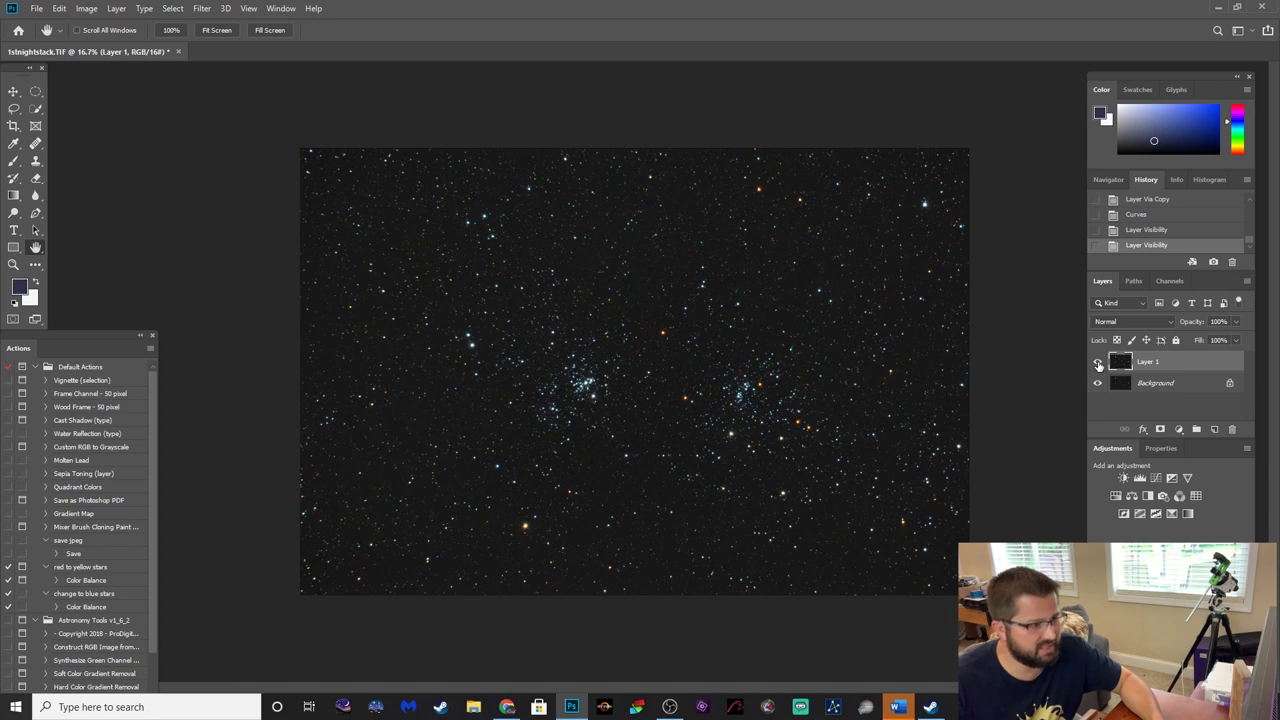
pyautogui.click(1098, 365)
pyautogui.click(1098, 365)
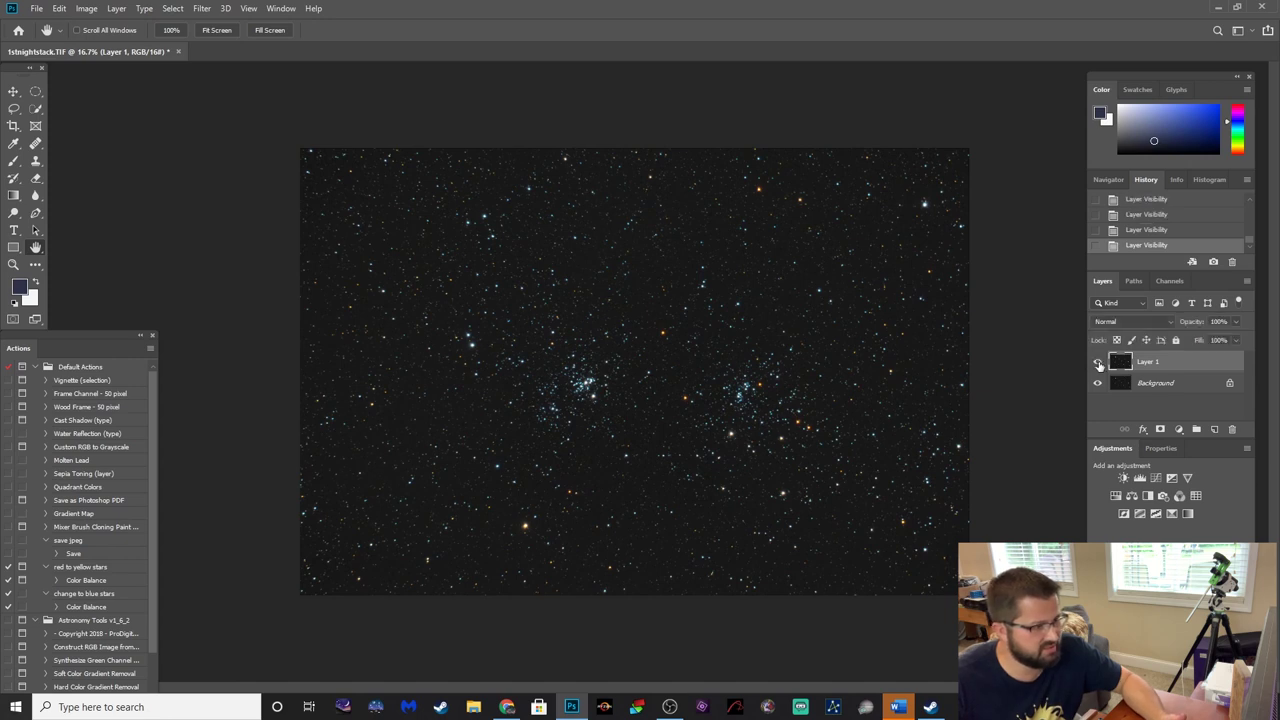
pyautogui.click(1098, 365)
pyautogui.click(1098, 365)
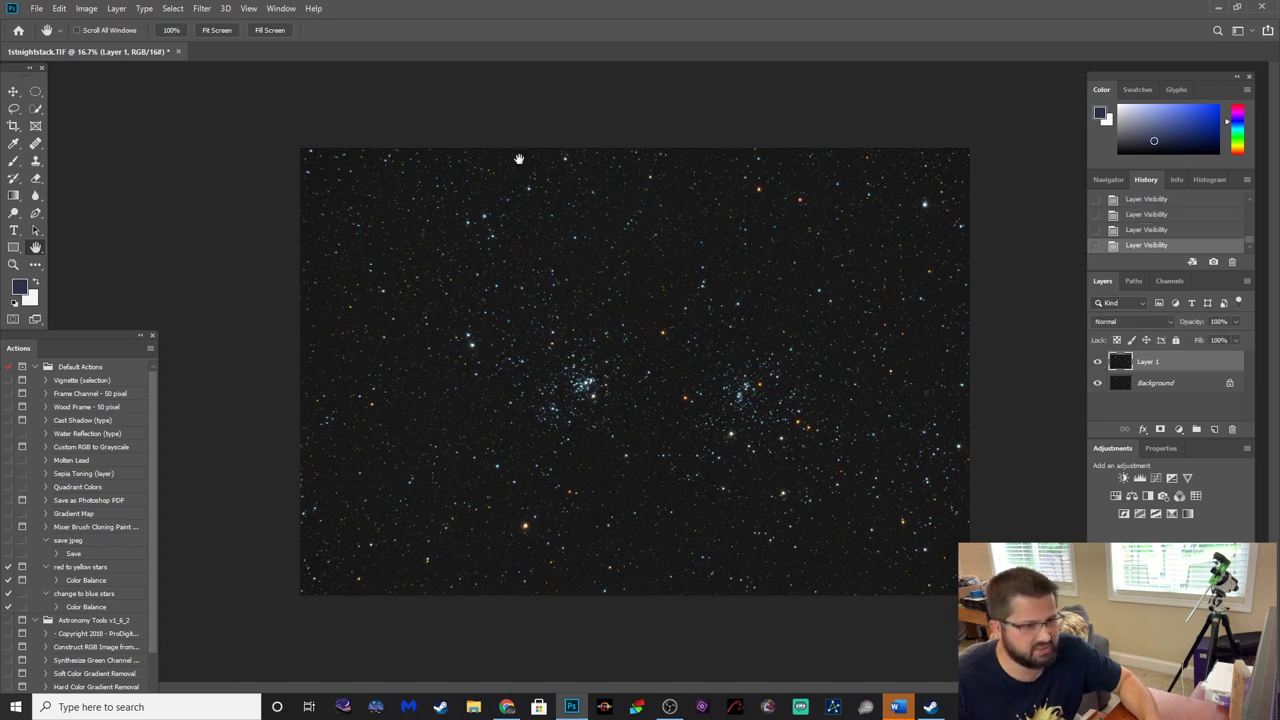
pyautogui.click(116, 8)
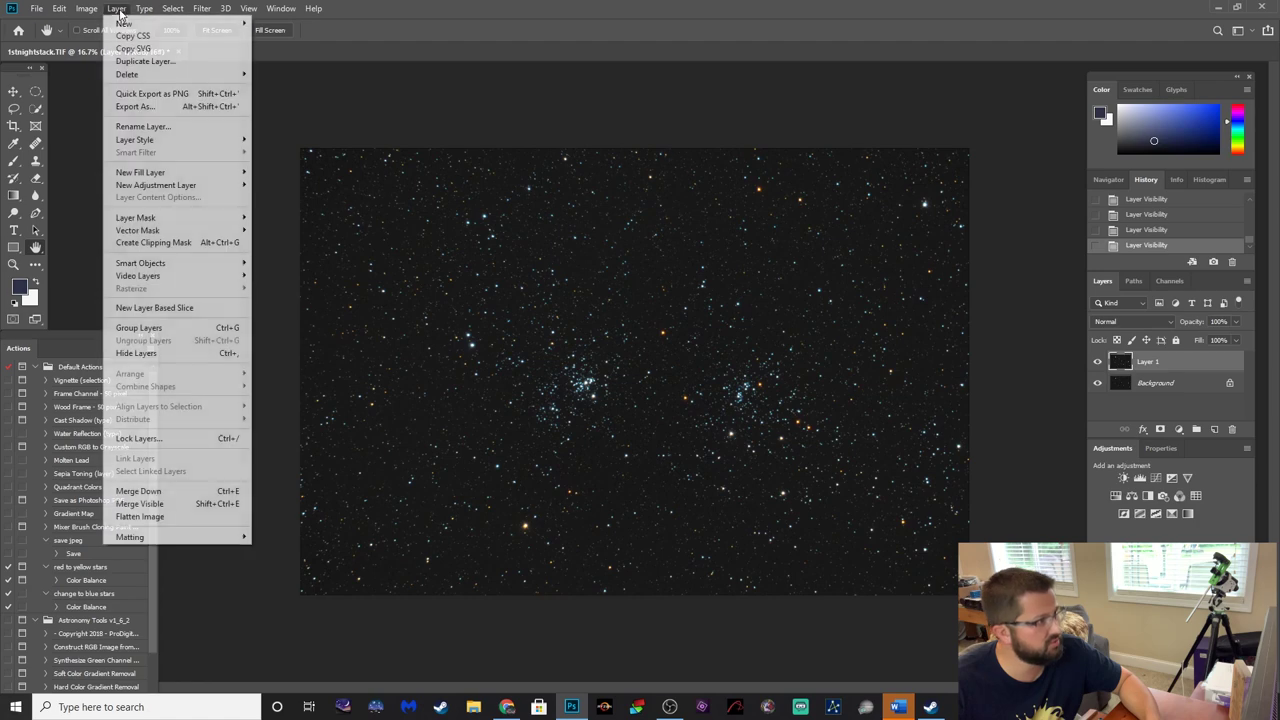
# Flatten the S-curved layer into the Background, leaving a single layer.
pyautogui.click(145, 516)
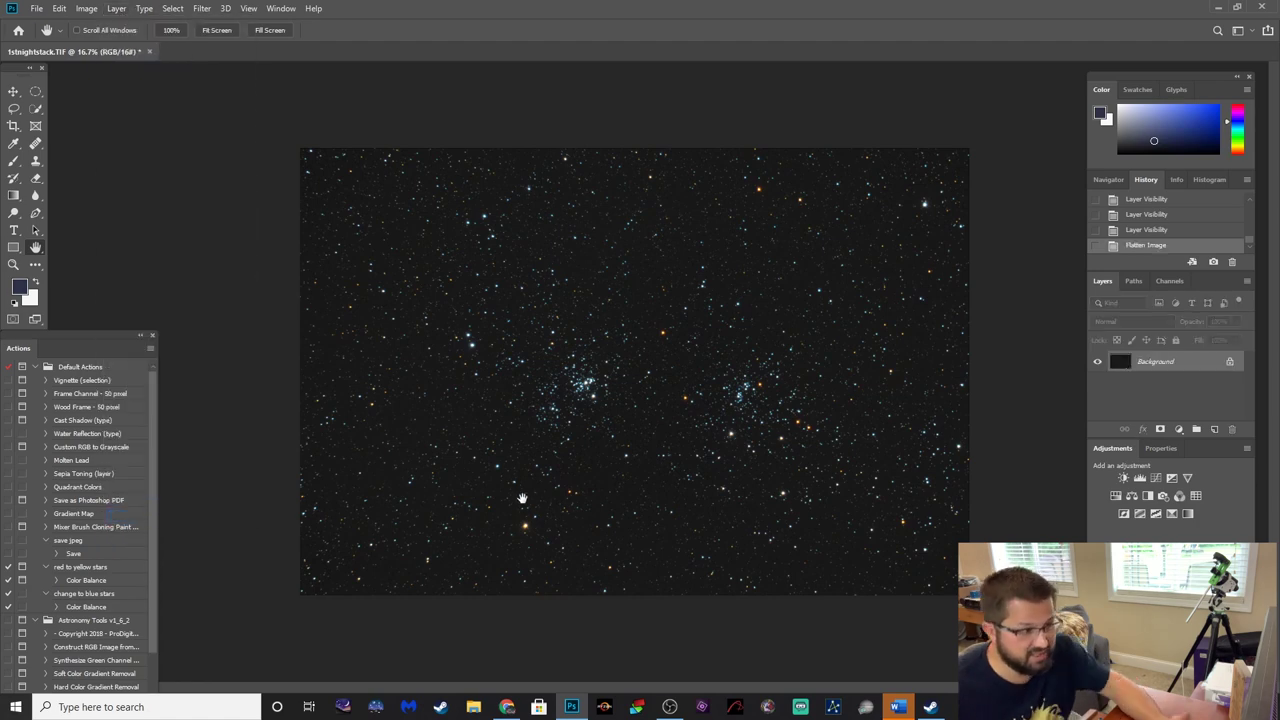